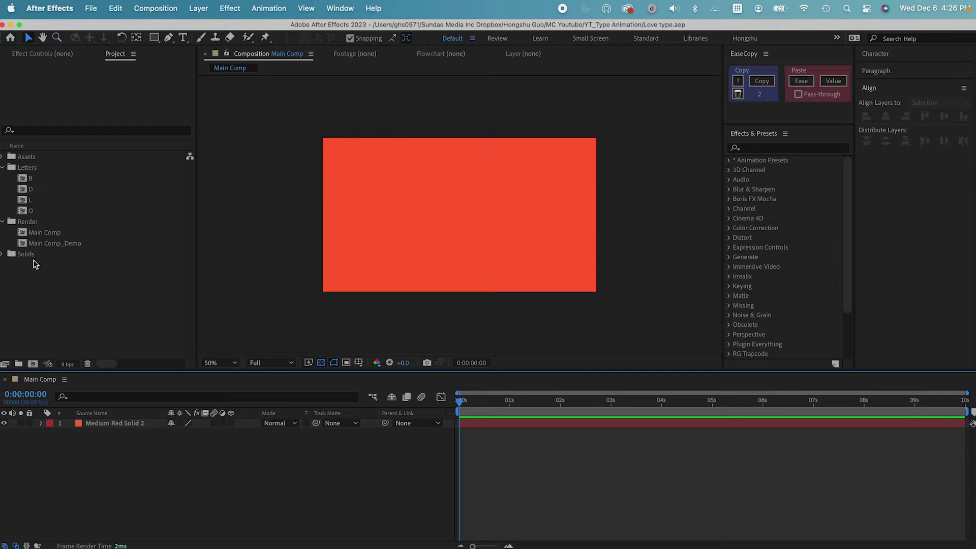
- Open the B composition from the Letters folder and go through its text layers to see which letter each one holds
{"action": "left_click", "coordinate": [30, 182]}
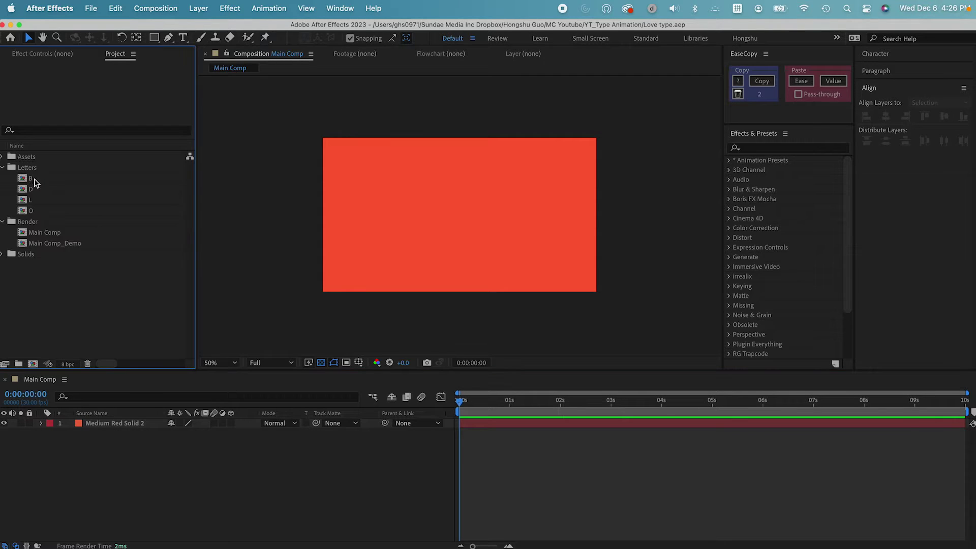
{"action": "double_click", "coordinate": [30, 179]}
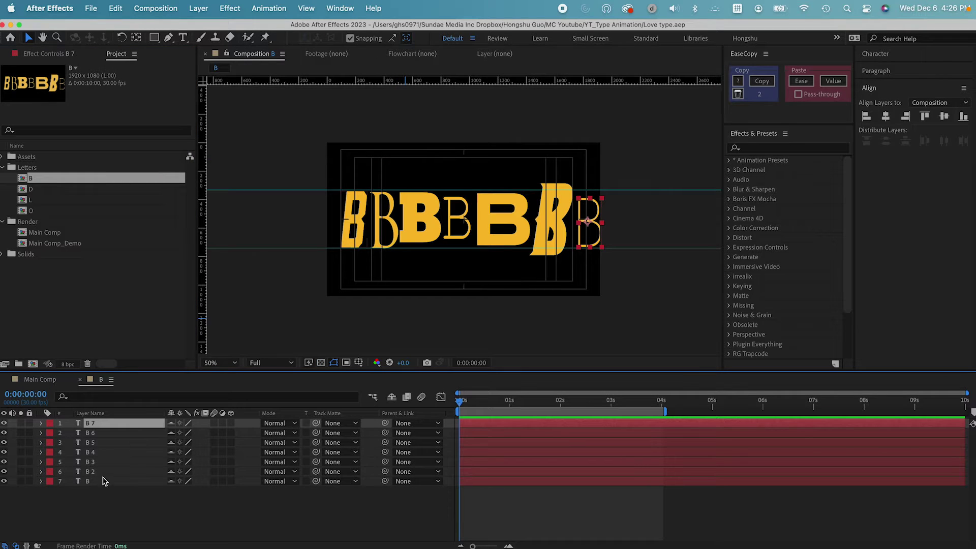
{"action": "left_click", "coordinate": [98, 503]}
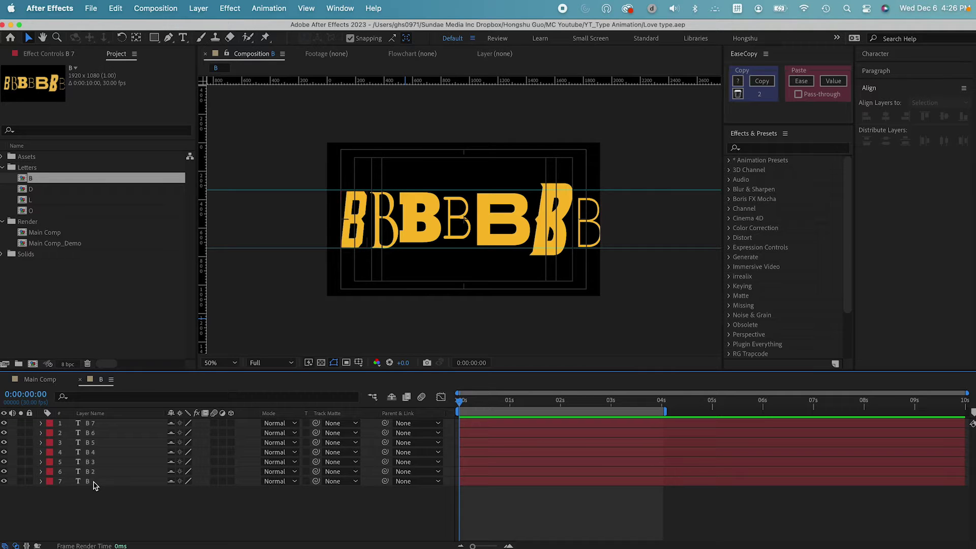
{"action": "left_click", "coordinate": [93, 482]}
{"action": "left_click", "coordinate": [93, 471]}
{"action": "left_click", "coordinate": [92, 462]}
{"action": "left_click", "coordinate": [93, 452]}
{"action": "left_click", "coordinate": [94, 442]}
{"action": "left_click", "coordinate": [95, 433]}
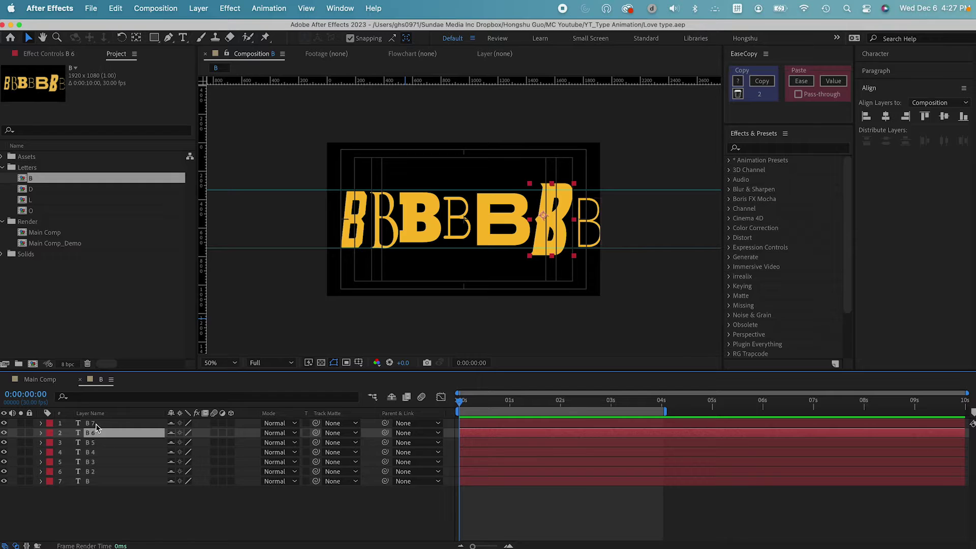
- Reorder the text layers so B 4 sits between B 2 and B in the stack
{"action": "left_click", "coordinate": [96, 424]}
{"action": "key", "text": "super+z"}
{"action": "left_click", "coordinate": [99, 487]}
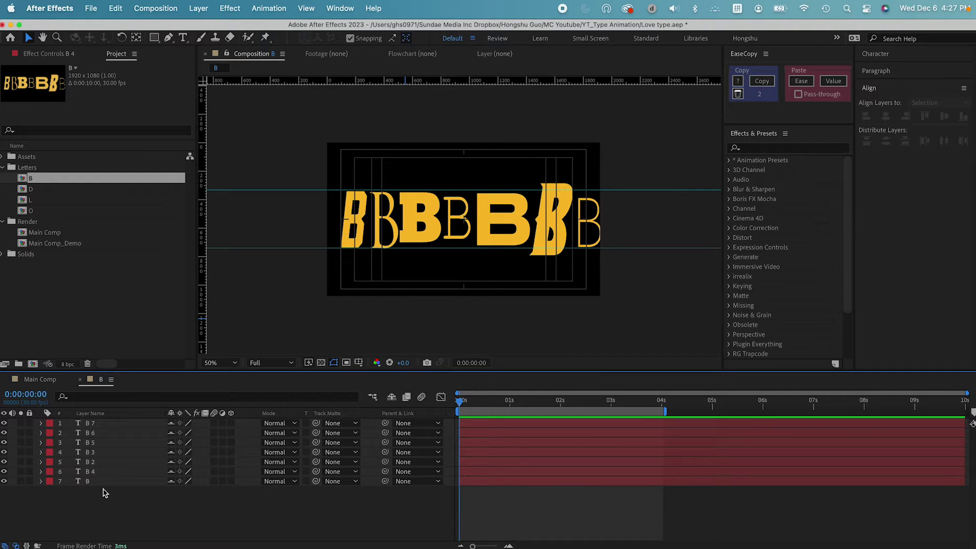
- Create shapes from text for layers B and B 4
{"action": "left_click", "coordinate": [98, 483]}
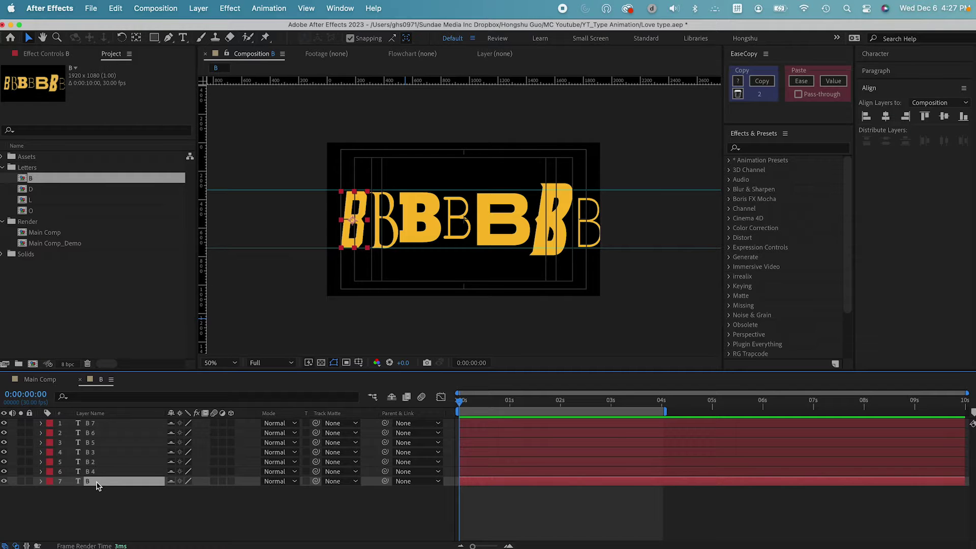
{"action": "right_click", "coordinate": [97, 484]}
{"action": "mouse_move", "coordinate": [193, 456]}
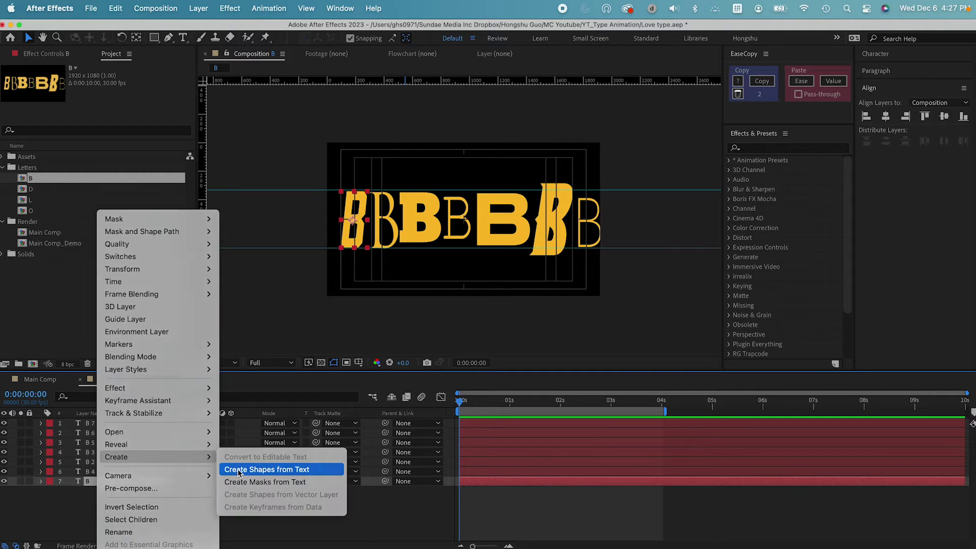
{"action": "left_click", "coordinate": [239, 471]}
{"action": "left_click", "coordinate": [97, 472]}
{"action": "right_click", "coordinate": [97, 472]}
{"action": "mouse_move", "coordinate": [126, 459]}
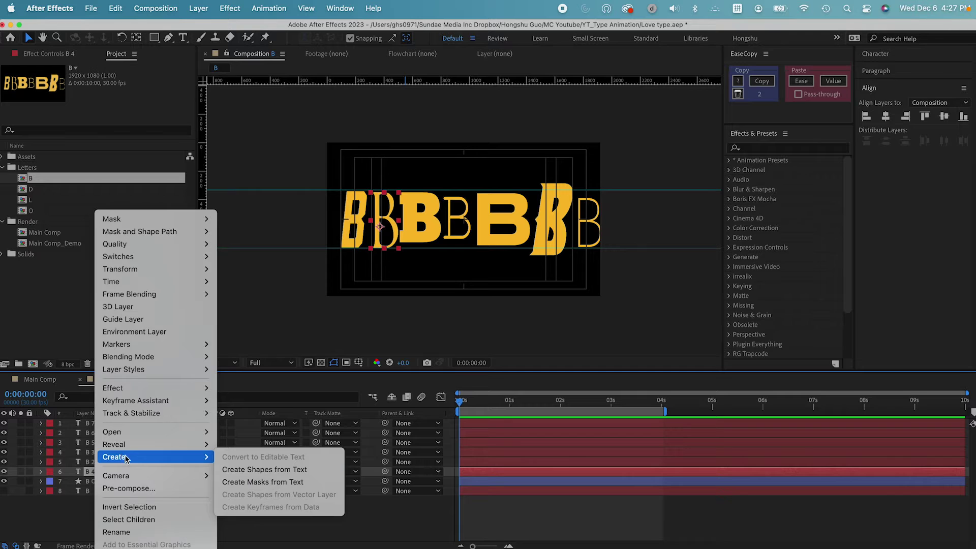
{"action": "left_click", "coordinate": [262, 469]}
- Convert text layers B 2, B 3 and B 5 into shape outlines
{"action": "left_click", "coordinate": [90, 461]}
{"action": "right_click", "coordinate": [89, 461]}
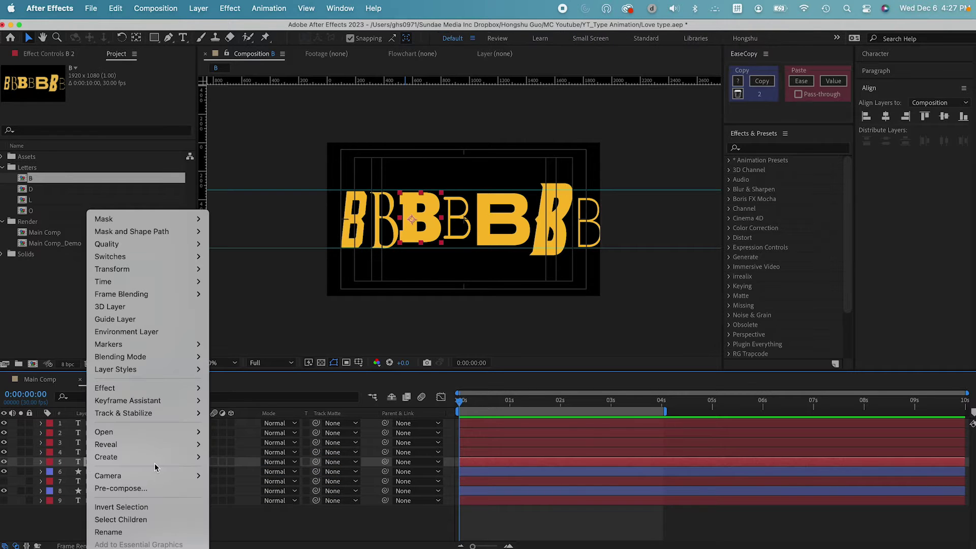
{"action": "mouse_move", "coordinate": [155, 457]}
{"action": "left_click", "coordinate": [218, 469]}
{"action": "left_click", "coordinate": [94, 452]}
{"action": "right_click", "coordinate": [94, 452]}
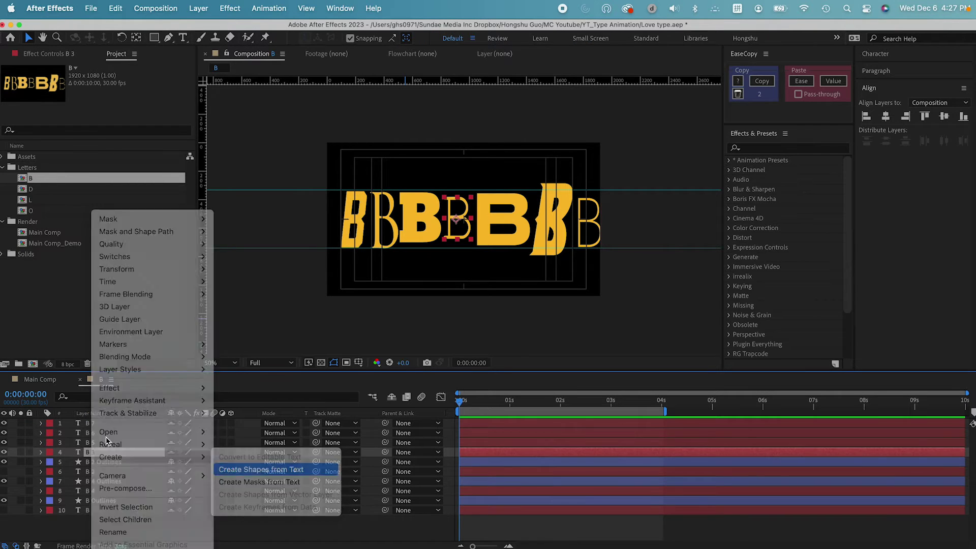
{"action": "left_click", "coordinate": [254, 470]}
- Create shape outlines from the remaining text layers B 6 and B 7
{"action": "left_click", "coordinate": [90, 433]}
{"action": "right_click", "coordinate": [90, 433]}
{"action": "mouse_move", "coordinate": [130, 456]}
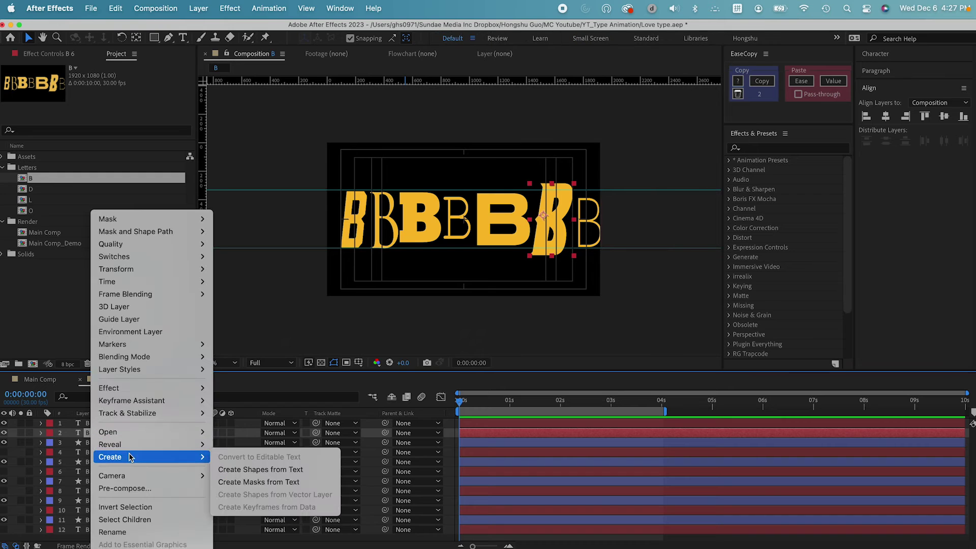
{"action": "left_click", "coordinate": [257, 469]}
{"action": "left_click", "coordinate": [87, 423]}
{"action": "right_click", "coordinate": [86, 423]}
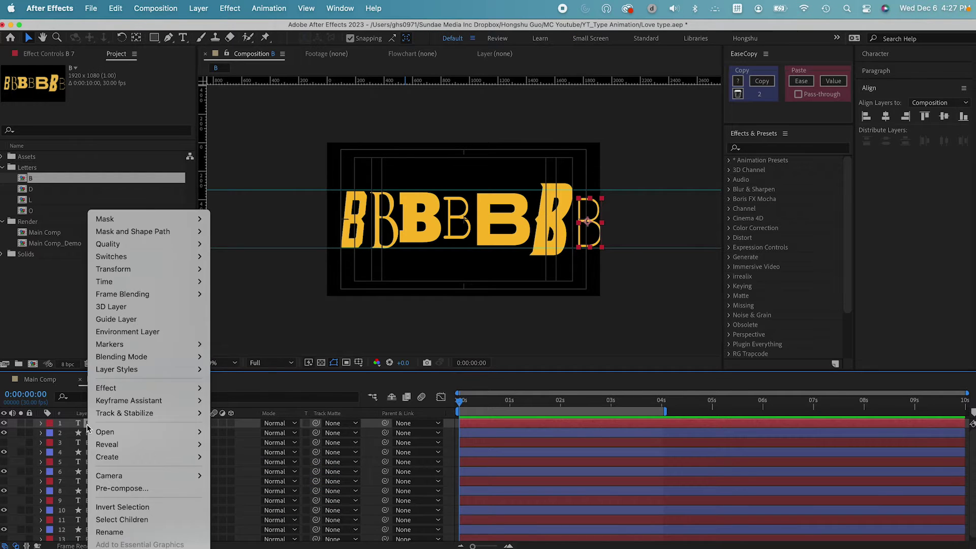
{"action": "mouse_move", "coordinate": [147, 457]}
{"action": "left_click", "coordinate": [255, 469]}
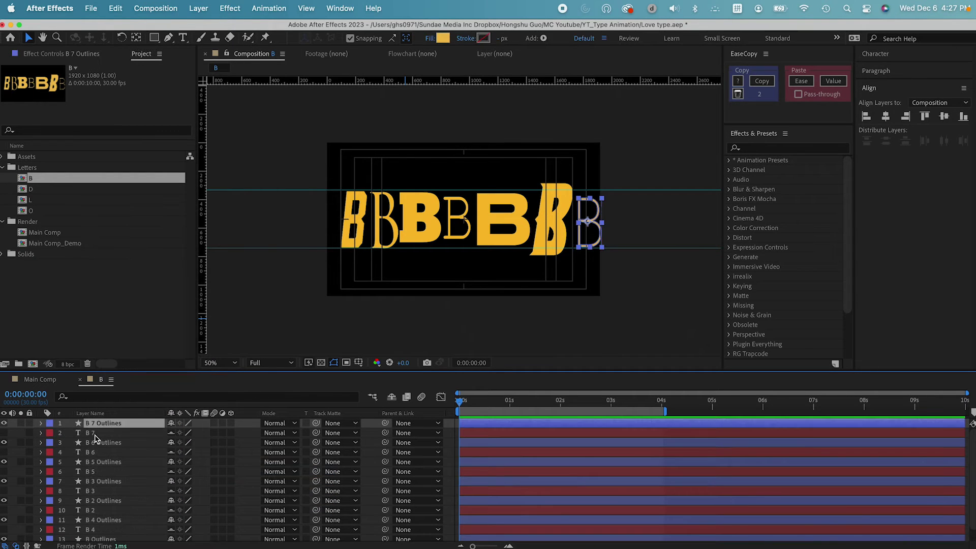
- Select all original text layers through their red label group, mark them shy and hide the shy layers
{"action": "left_click", "coordinate": [95, 438]}
{"action": "left_click", "coordinate": [50, 433]}
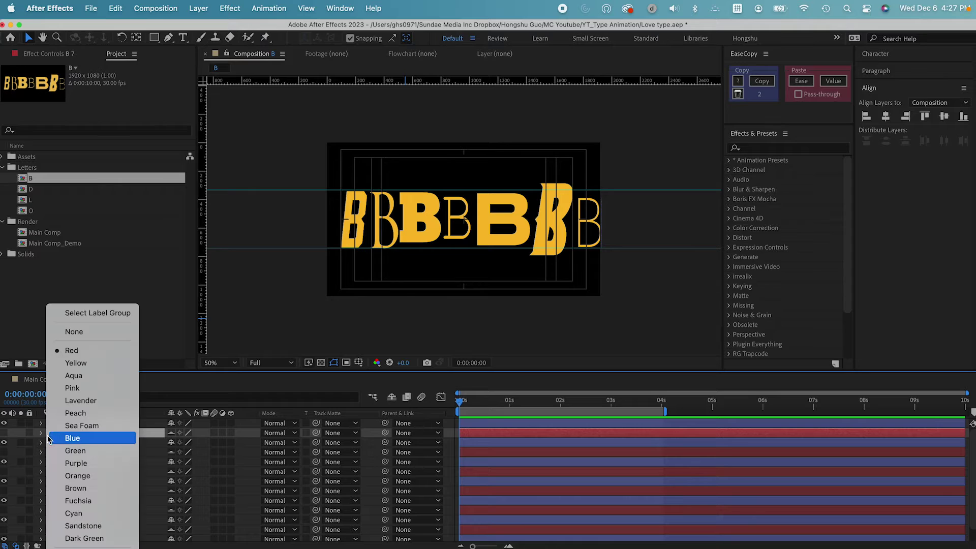
{"action": "left_click", "coordinate": [77, 315]}
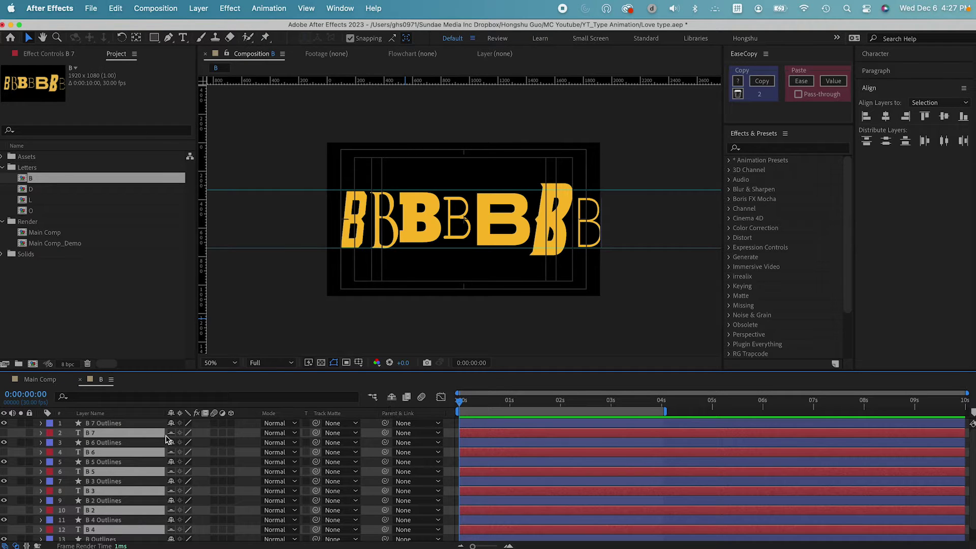
{"action": "left_click", "coordinate": [392, 399]}
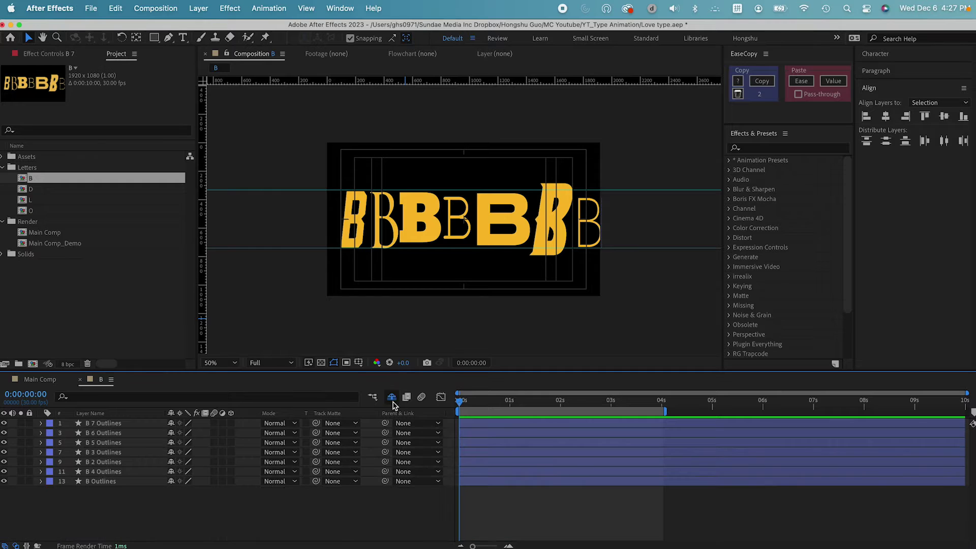
{"action": "left_click", "coordinate": [124, 494]}
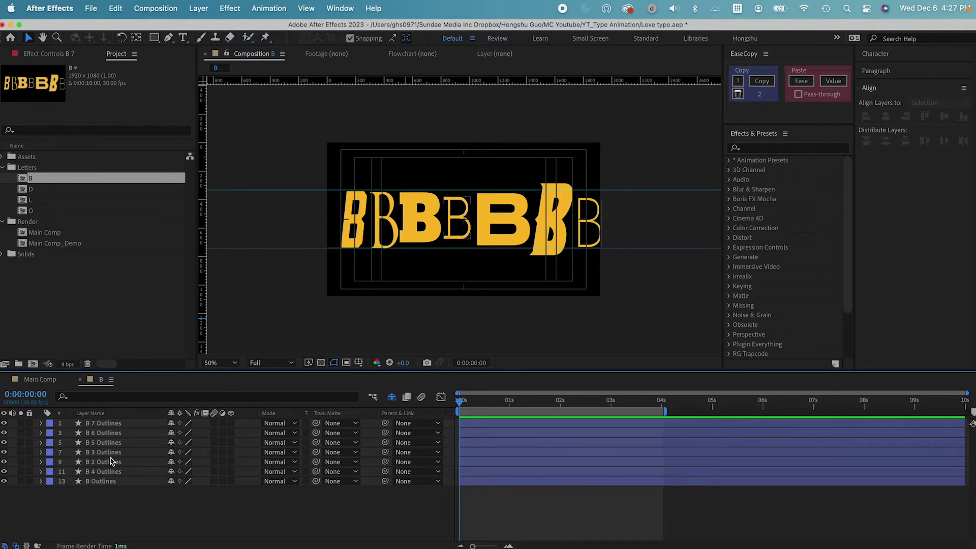
- Toggle the visibility of the B Outlines layer off and on to identify its letter
{"action": "left_click", "coordinate": [98, 482]}
{"action": "left_click", "coordinate": [4, 481]}
{"action": "left_click", "coordinate": [4, 481]}
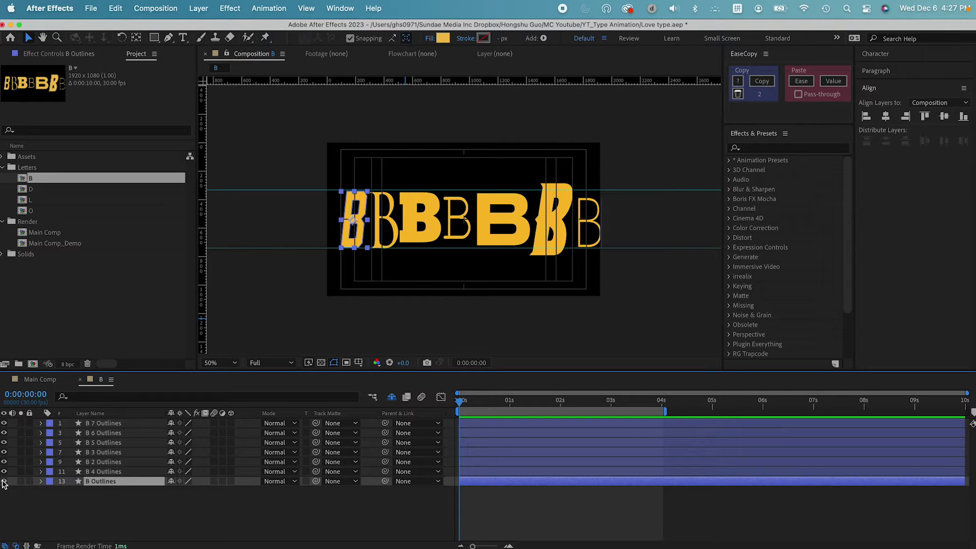
- Select all seven outline layers and filter the timeline properties by "path"
{"action": "left_click", "coordinate": [123, 425]}
{"action": "left_click", "coordinate": [113, 484], "text": "shift"}
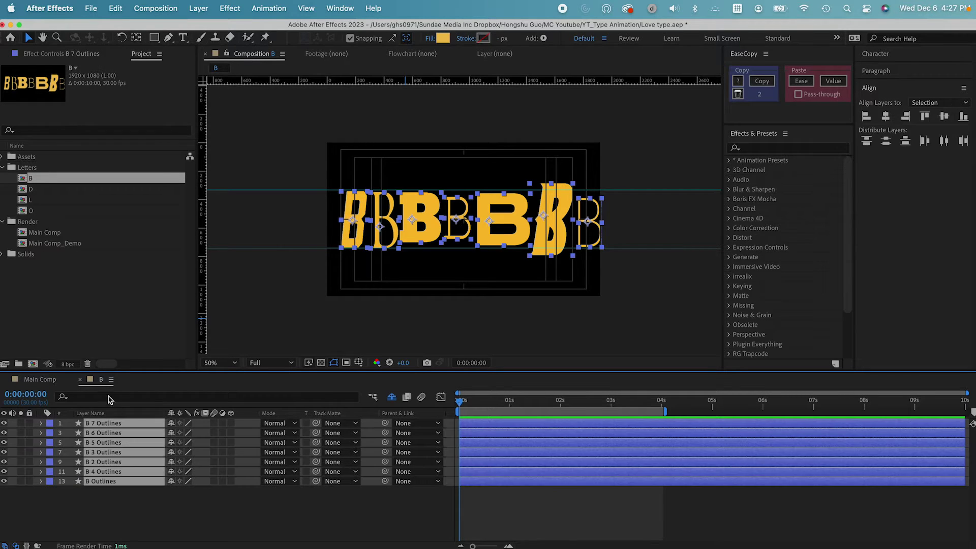
{"action": "left_click", "coordinate": [108, 397]}
{"action": "type", "text": "path"}
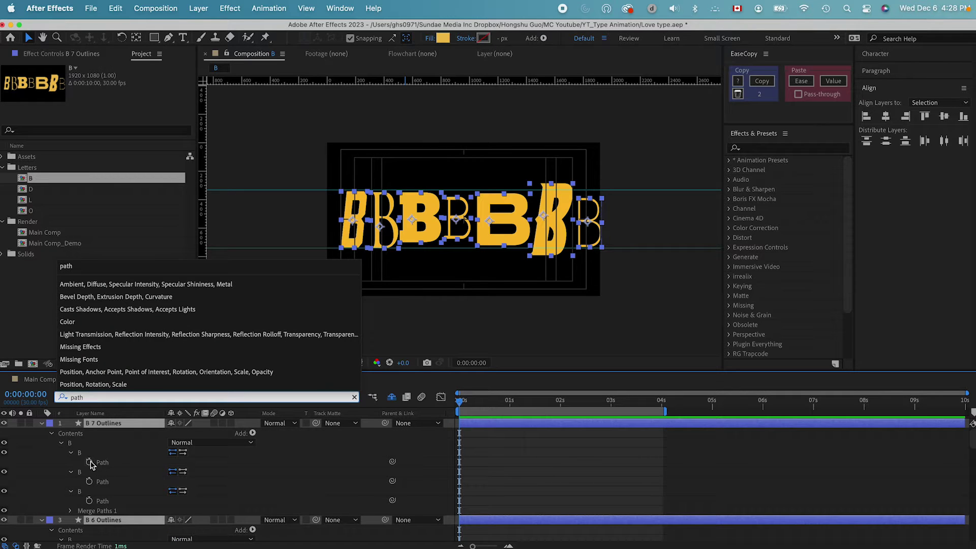
- Turn on Path keyframing at 0:00:00:00 for the shapes in B 7, B 6, B 5 and B 3 Outlines
{"action": "left_click_drag", "start_coordinate": [89, 462], "coordinate": [88, 522]}
{"action": "scroll", "coordinate": [109, 505], "scroll_direction": "down", "scroll_amount": 3}
{"action": "left_click_drag", "start_coordinate": [89, 471], "coordinate": [90, 510]}
{"action": "scroll", "coordinate": [116, 501], "scroll_direction": "down", "scroll_amount": 4}
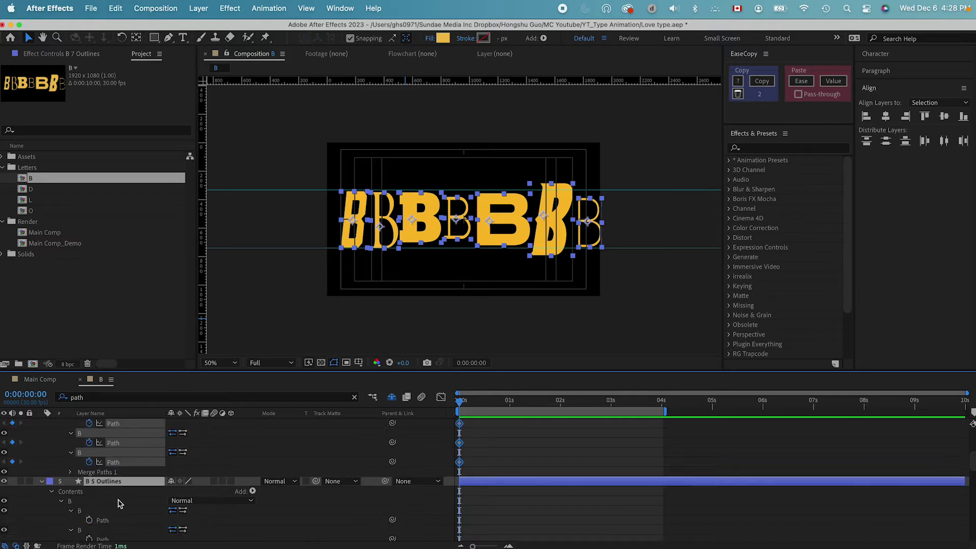
{"action": "left_click_drag", "start_coordinate": [89, 472], "coordinate": [91, 535]}
{"action": "scroll", "coordinate": [111, 502], "scroll_direction": "down", "scroll_amount": 3}
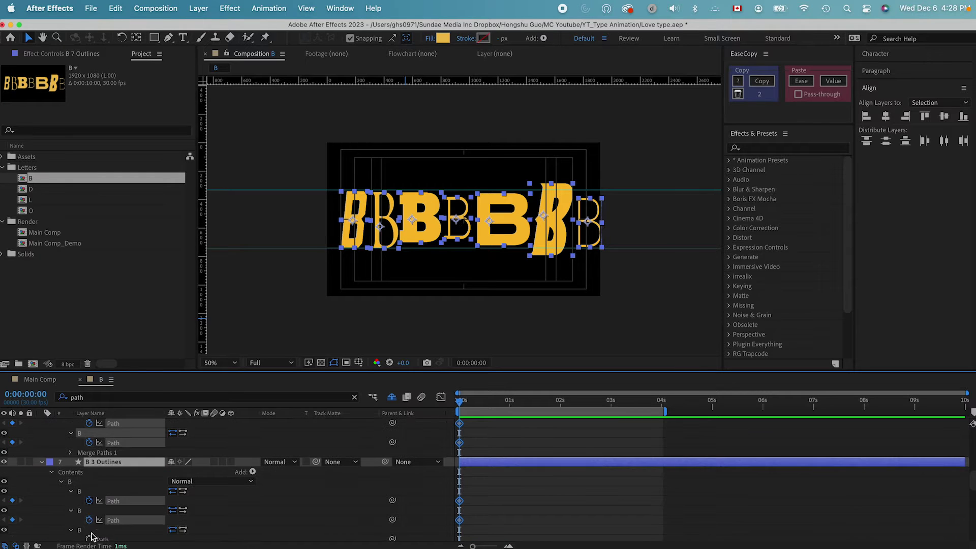
- Enable Path keyframes at 0:00:00:00 for the shapes in B 2, B 4 and B Outlines, and deselect everything
{"action": "scroll", "coordinate": [117, 505], "scroll_direction": "down", "scroll_amount": 6}
{"action": "scroll", "coordinate": [104, 462], "scroll_direction": "up", "scroll_amount": 1}
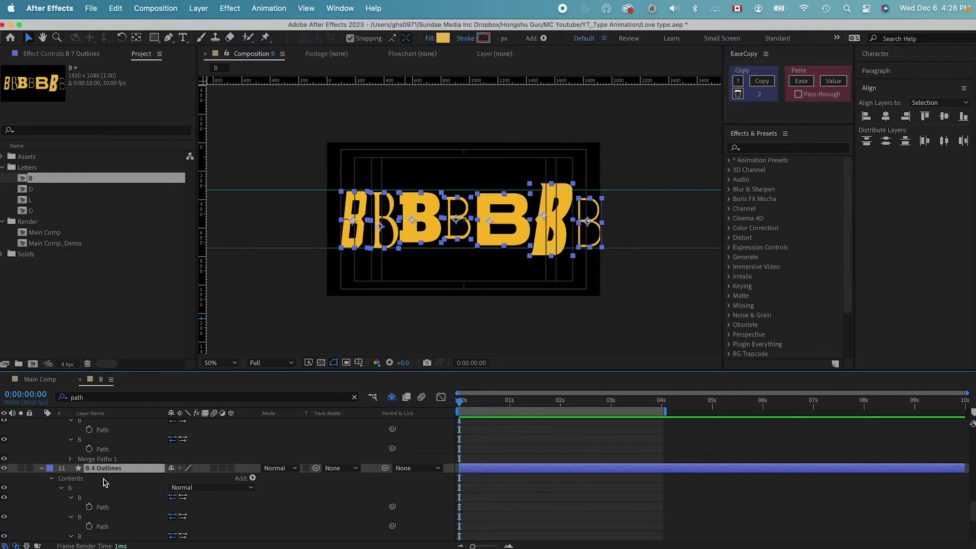
{"action": "scroll", "coordinate": [102, 480], "scroll_direction": "up", "scroll_amount": 2}
{"action": "left_click_drag", "start_coordinate": [89, 449], "coordinate": [90, 486]}
{"action": "scroll", "coordinate": [89, 487], "scroll_direction": "down", "scroll_amount": 6}
{"action": "left_click_drag", "start_coordinate": [89, 467], "coordinate": [90, 527]}
{"action": "scroll", "coordinate": [88, 511], "scroll_direction": "down", "scroll_amount": 4}
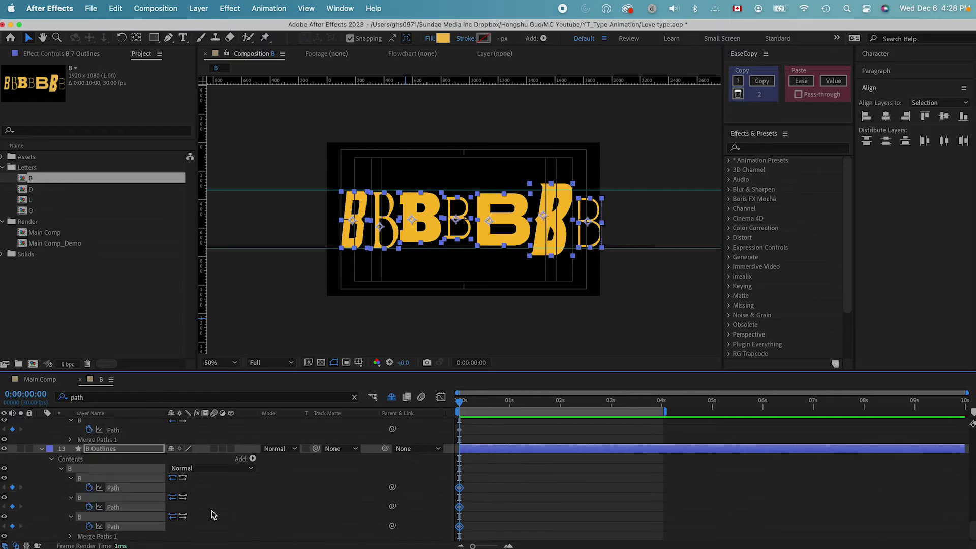
{"action": "left_click", "coordinate": [212, 515]}
- Review the Path keyframes of the outline layers and toggle B Outlines' visibility to check the base letter
{"action": "scroll", "coordinate": [92, 485], "scroll_direction": "up", "scroll_amount": 10}
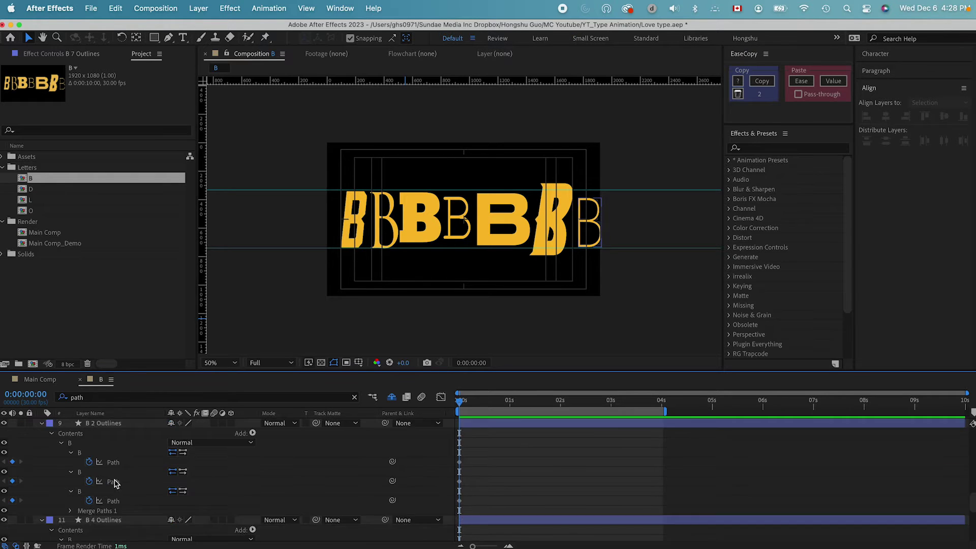
{"action": "scroll", "coordinate": [114, 482], "scroll_direction": "down", "scroll_amount": 10}
{"action": "left_click", "coordinate": [101, 449]}
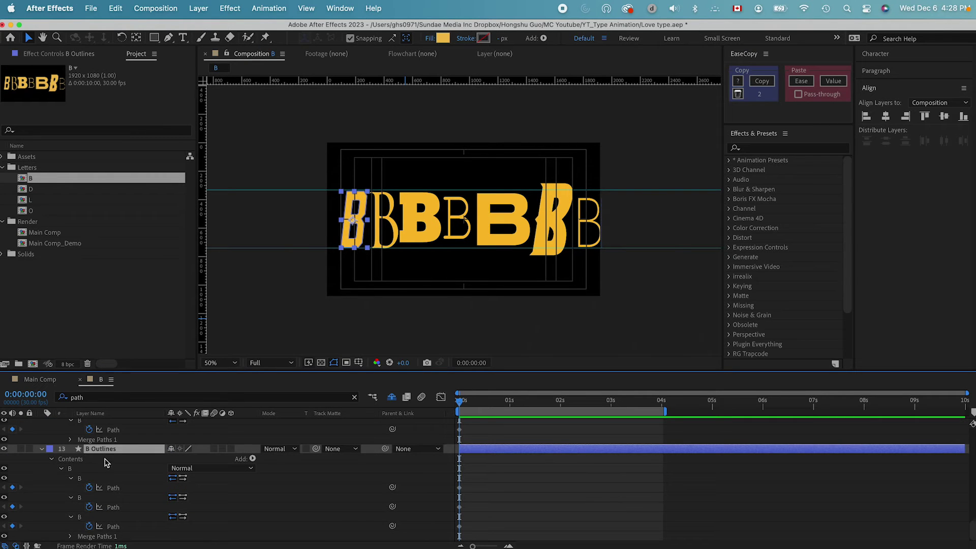
{"action": "left_click", "coordinate": [4, 449]}
{"action": "left_click", "coordinate": [4, 449]}
{"action": "scroll", "coordinate": [112, 468], "scroll_direction": "up", "scroll_amount": 3}
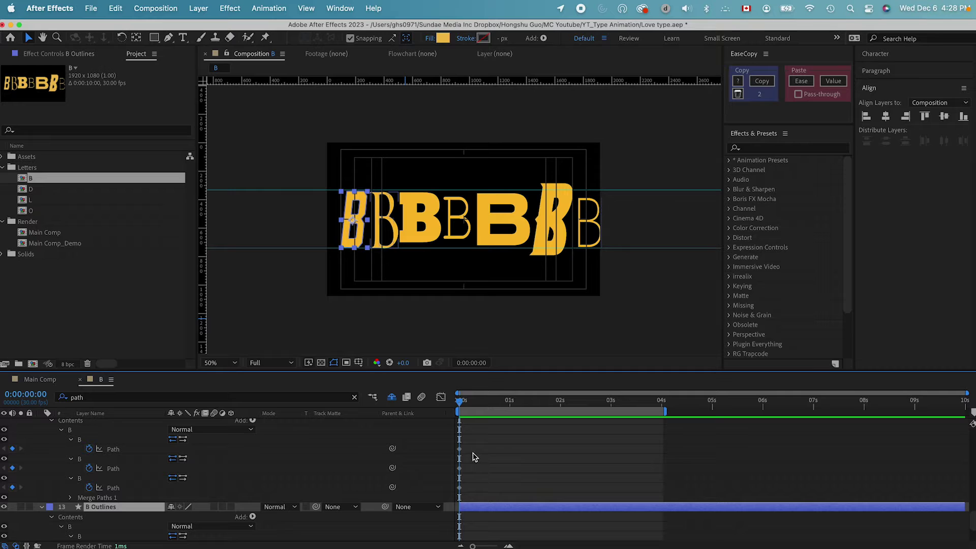
{"action": "scroll", "coordinate": [131, 531], "scroll_direction": "down", "scroll_amount": 3}
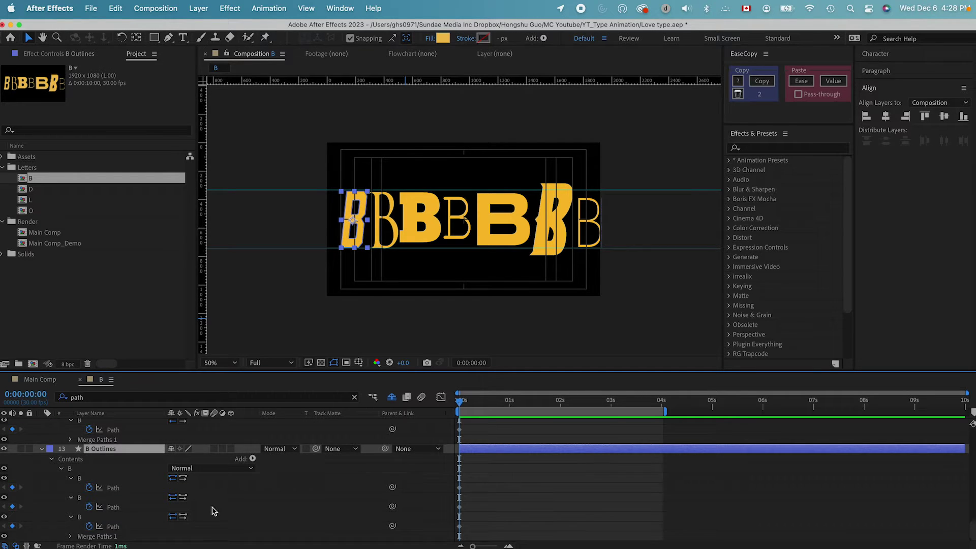
- Copy the three Path keyframes of B 4 Outlines and paste them onto the matching B Outlines paths at 0:00:00:10
{"action": "scroll", "coordinate": [146, 489], "scroll_direction": "up", "scroll_amount": 3}
{"action": "left_click_drag", "start_coordinate": [483, 447], "coordinate": [449, 492]}
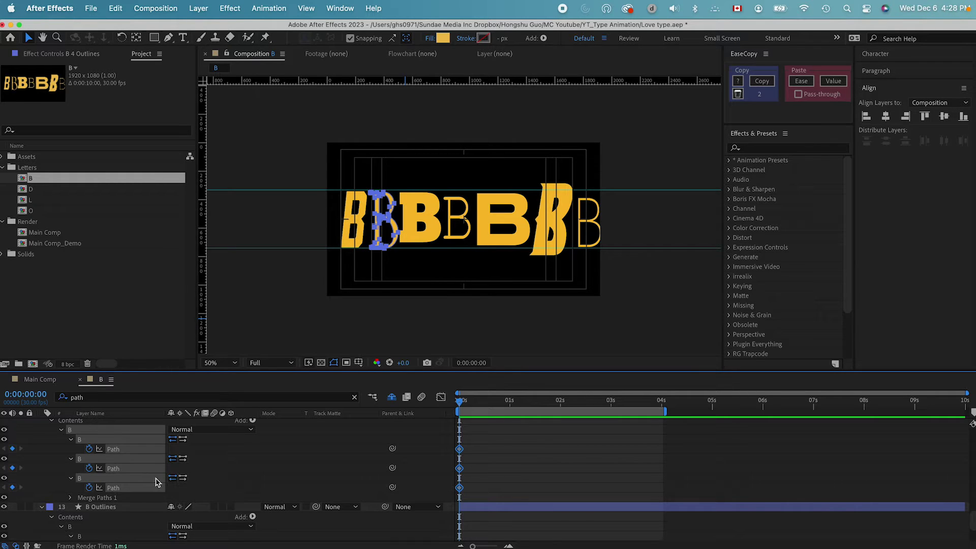
{"action": "scroll", "coordinate": [155, 482], "scroll_direction": "down", "scroll_amount": 3}
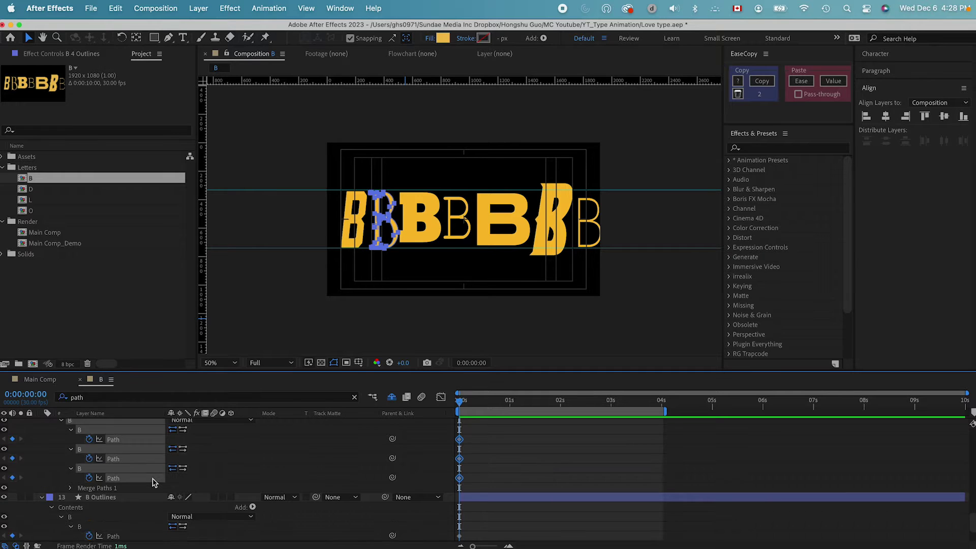
{"action": "left_click", "coordinate": [113, 506]}
{"action": "left_click", "coordinate": [114, 527], "text": "shift"}
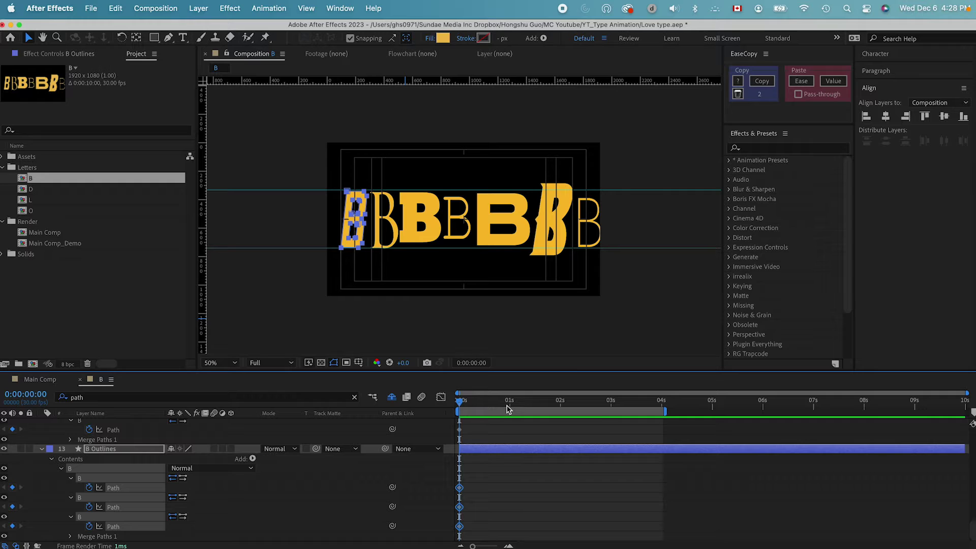
{"action": "key", "text": "space"}
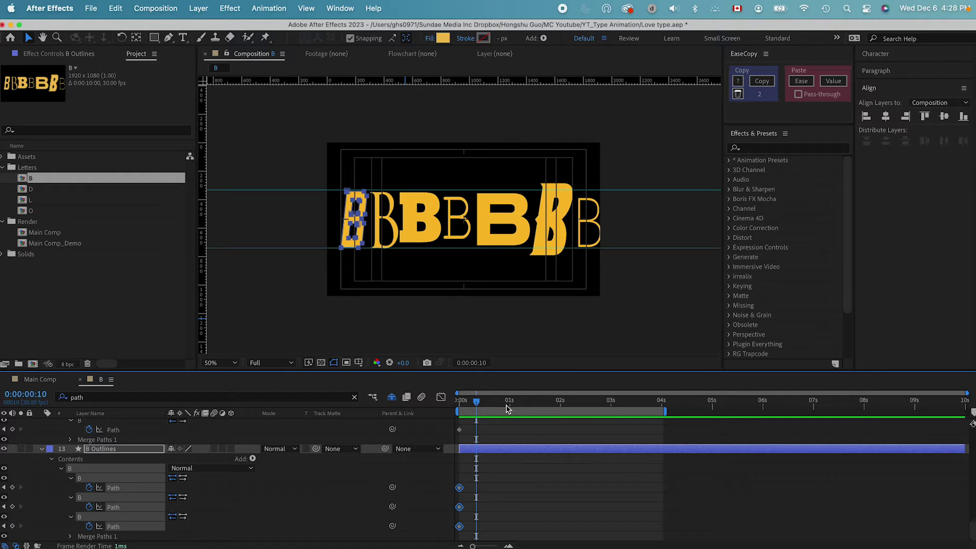
{"action": "key", "text": "super+v"}
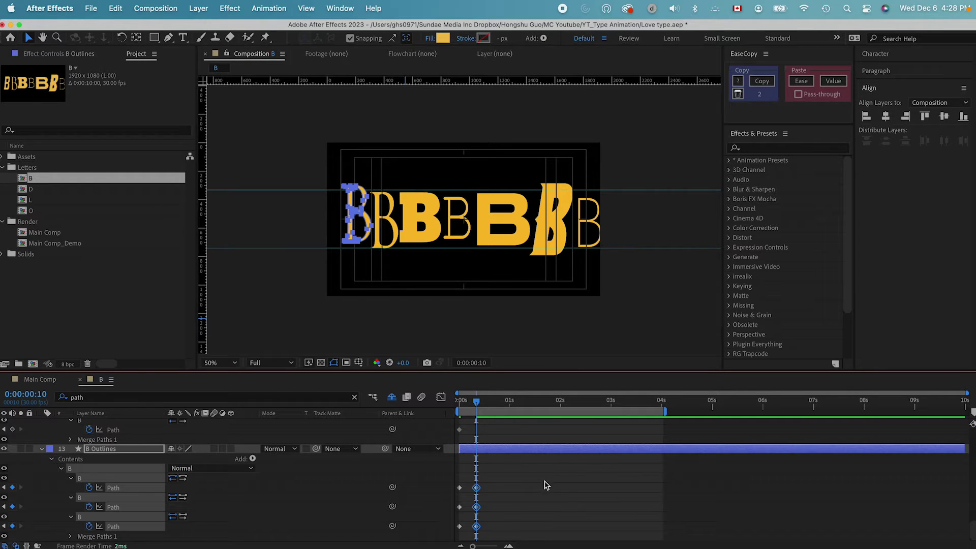
- Deselect the paths and compare the first B's shape at 0:00:00:00 and 0:00:00:10
{"action": "left_click", "coordinate": [505, 492]}
{"action": "left_click_drag", "start_coordinate": [476, 402], "coordinate": [445, 406]}
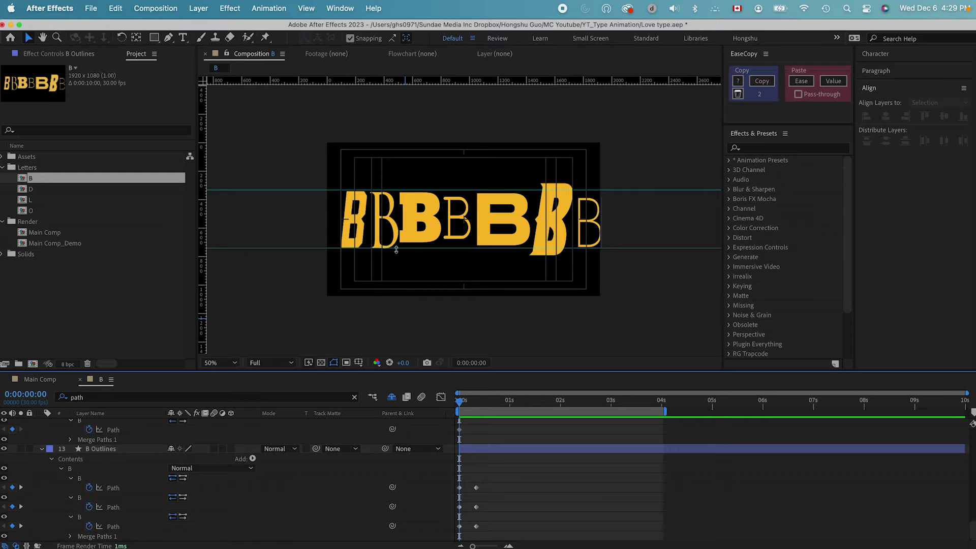
{"action": "left_click", "coordinate": [475, 403]}
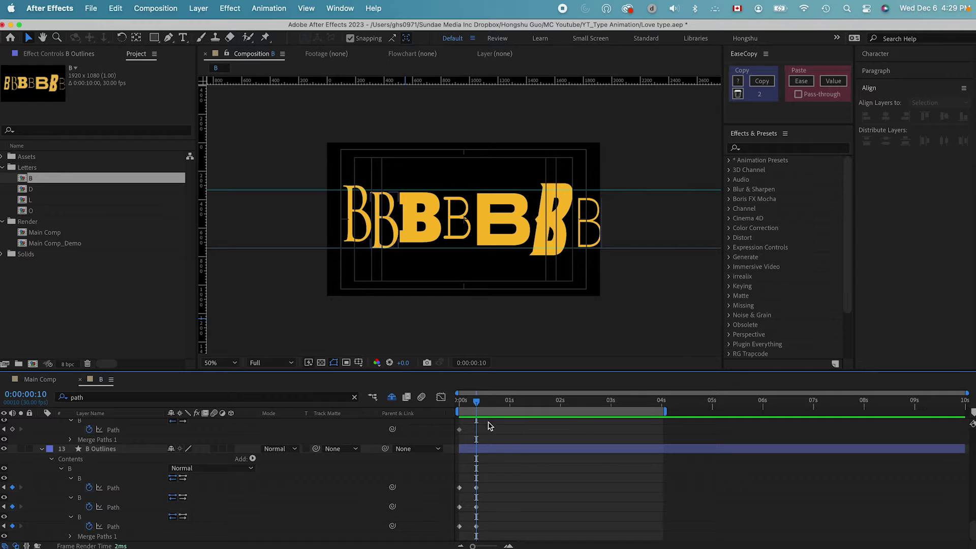
- Duplicate the three B Outlines Path keyframes from 0:00:00:10 to 0:00:00:20 and check the hold between them
{"action": "key", "text": "shift+Page_Down"}
{"action": "left_click_drag", "start_coordinate": [486, 480], "coordinate": [465, 545]}
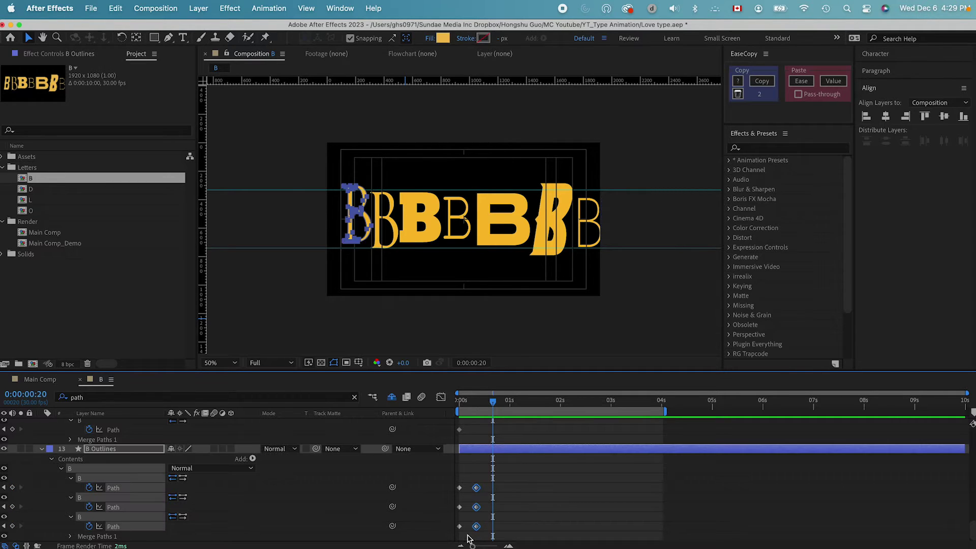
{"action": "key", "text": "super+c"}
{"action": "key", "text": "super+v"}
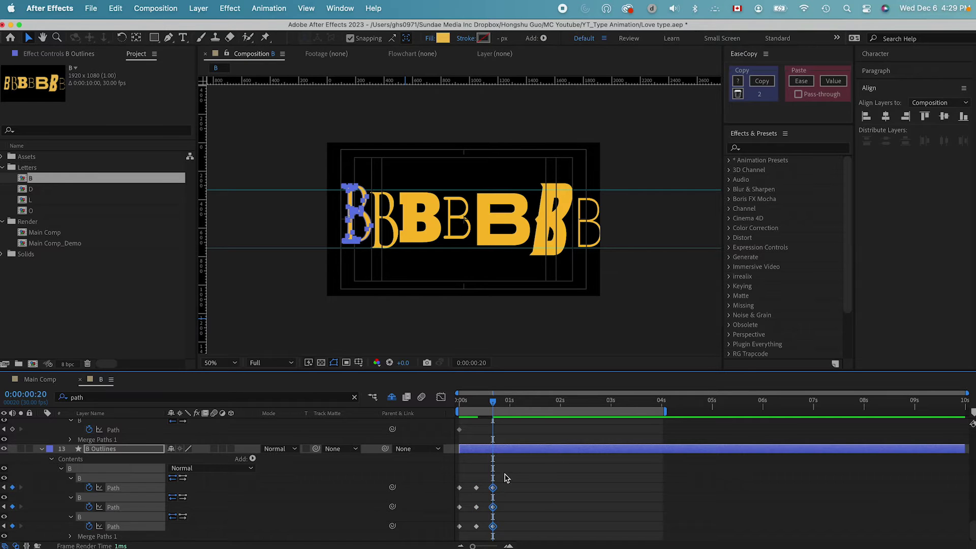
{"action": "left_click", "coordinate": [505, 478]}
{"action": "left_click", "coordinate": [481, 405]}
{"action": "left_click_drag", "start_coordinate": [481, 405], "coordinate": [492, 405]}
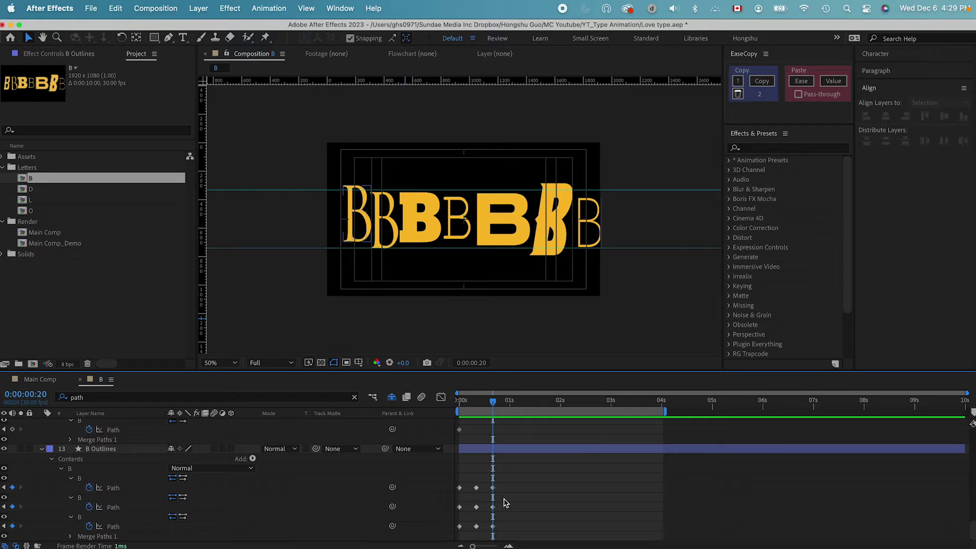
- Hide B 4 Outlines and copy the three Path keyframes of B 2 Outlines
{"action": "scroll", "coordinate": [505, 503], "scroll_direction": "up", "scroll_amount": 4}
{"action": "left_click", "coordinate": [5, 429]}
{"action": "left_click", "coordinate": [106, 435]}
{"action": "scroll", "coordinate": [504, 536], "scroll_direction": "up", "scroll_amount": 5}
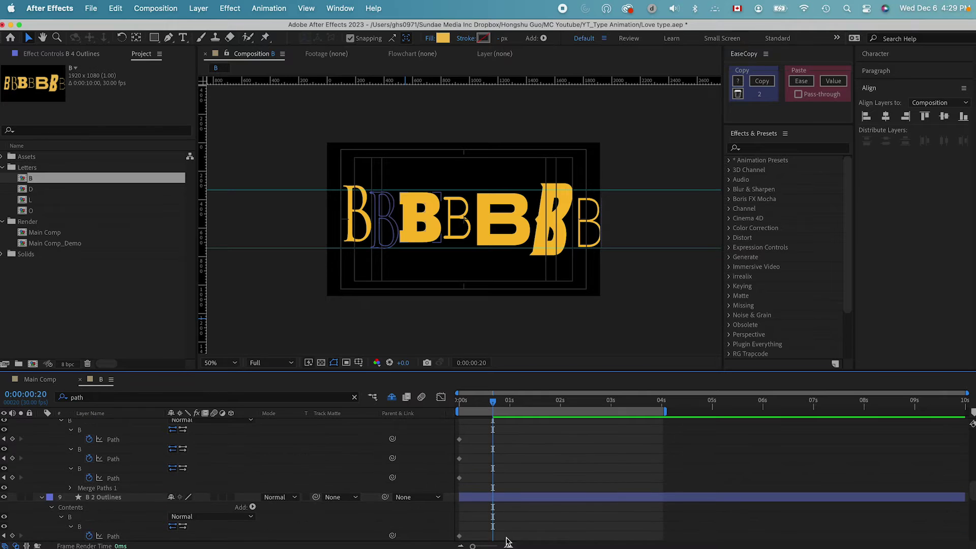
{"action": "left_click_drag", "start_coordinate": [442, 475], "coordinate": [475, 522]}
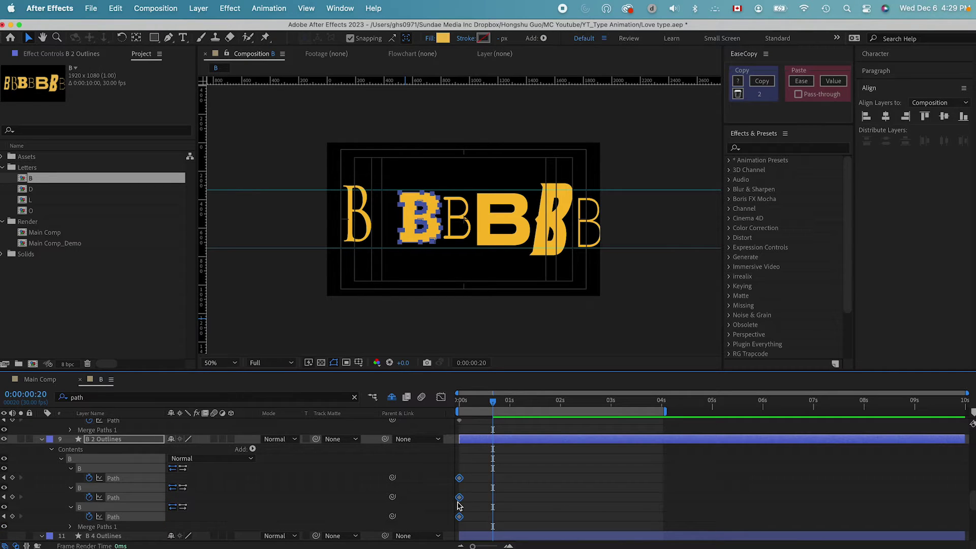
{"action": "scroll", "coordinate": [497, 506], "scroll_direction": "down", "scroll_amount": 5}
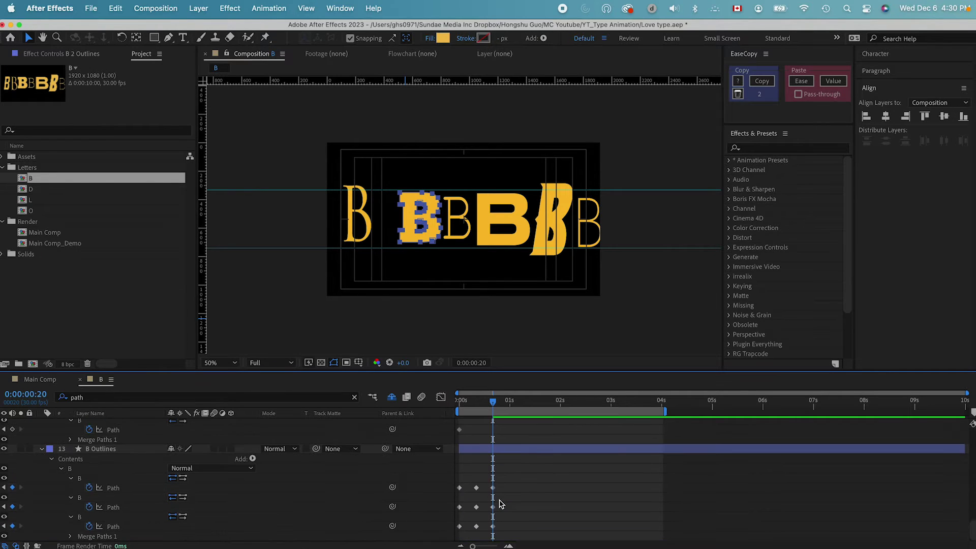
- Paste the B 2 shape onto the three B Outlines paths at 0:00:01:00 and 0:00:01:10, finishing with the keyframes deselected
{"action": "key", "text": "shift+Page_Down"}
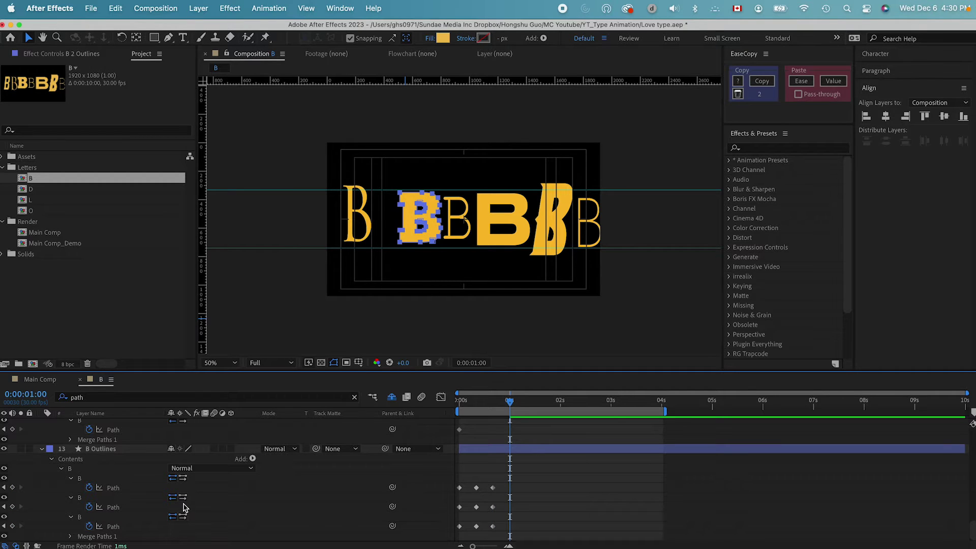
{"action": "left_click", "coordinate": [119, 490]}
{"action": "left_click", "coordinate": [118, 508], "text": "shift"}
{"action": "left_click", "coordinate": [118, 527], "text": "shift"}
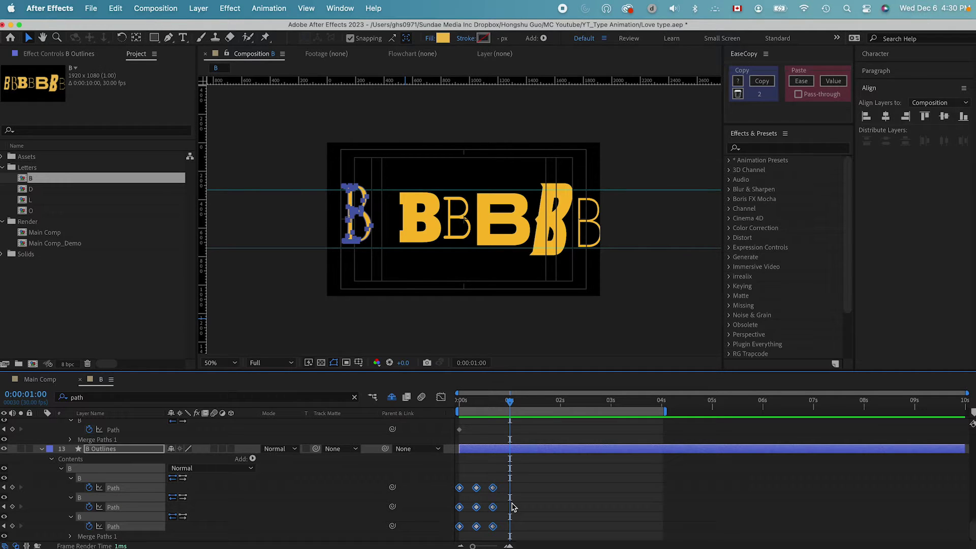
{"action": "key", "text": "super+v"}
{"action": "key", "text": "shift+Page_Down"}
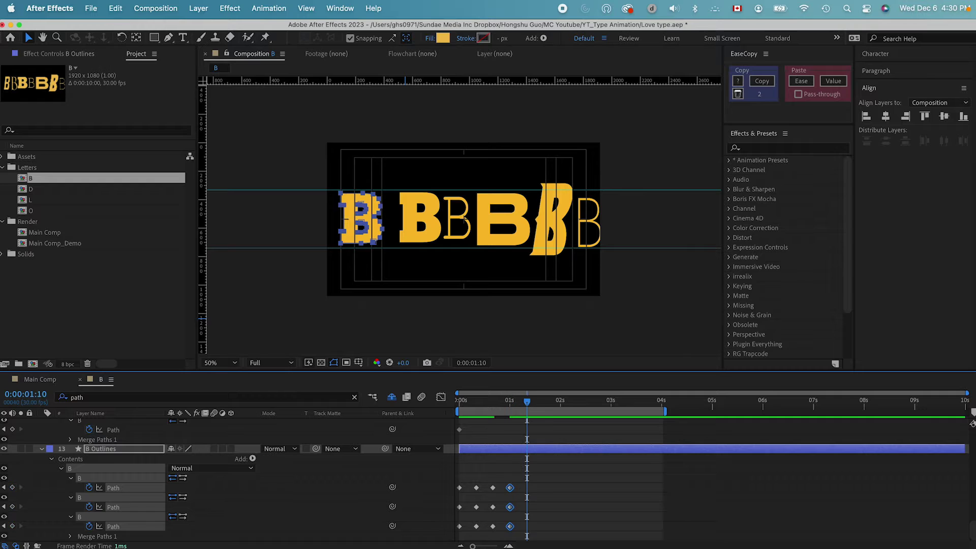
{"action": "key", "text": "super+v"}
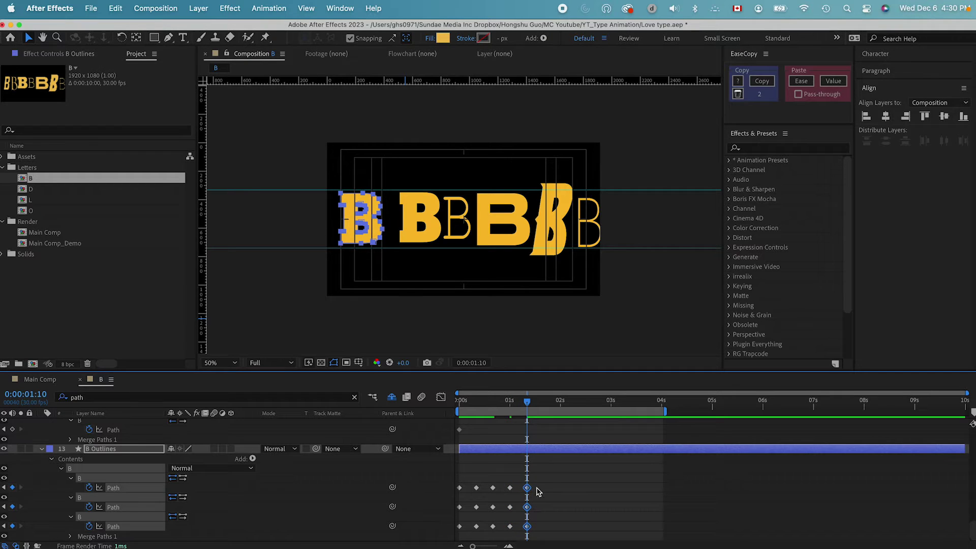
{"action": "left_click_drag", "start_coordinate": [504, 483], "coordinate": [542, 542]}
{"action": "left_click_drag", "start_coordinate": [498, 484], "coordinate": [469, 540]}
{"action": "left_click", "coordinate": [556, 507]}
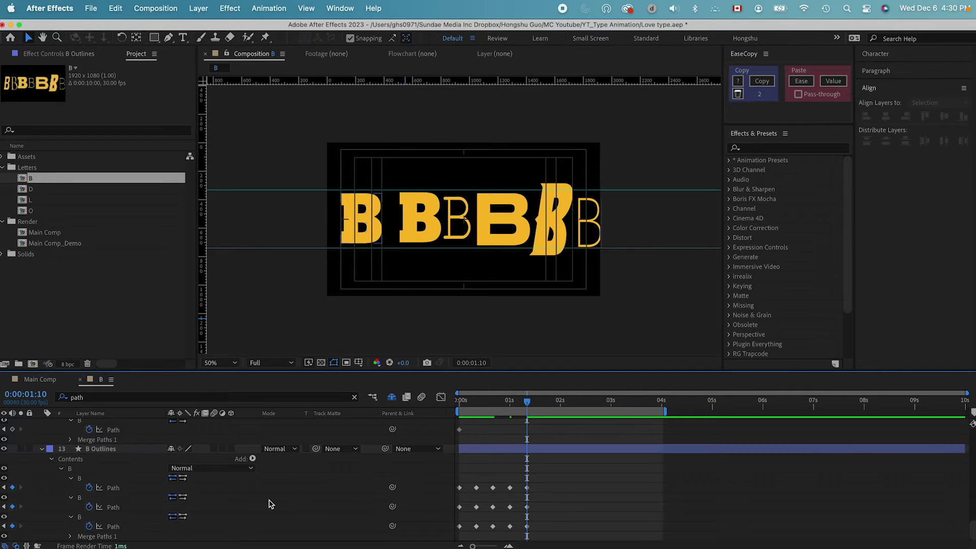
- Hide B 2 Outlines and copy the three Path keyframes of B 3 Outlines
{"action": "scroll", "coordinate": [269, 506], "scroll_direction": "up", "scroll_amount": 5}
{"action": "scroll", "coordinate": [211, 489], "scroll_direction": "up", "scroll_amount": 3}
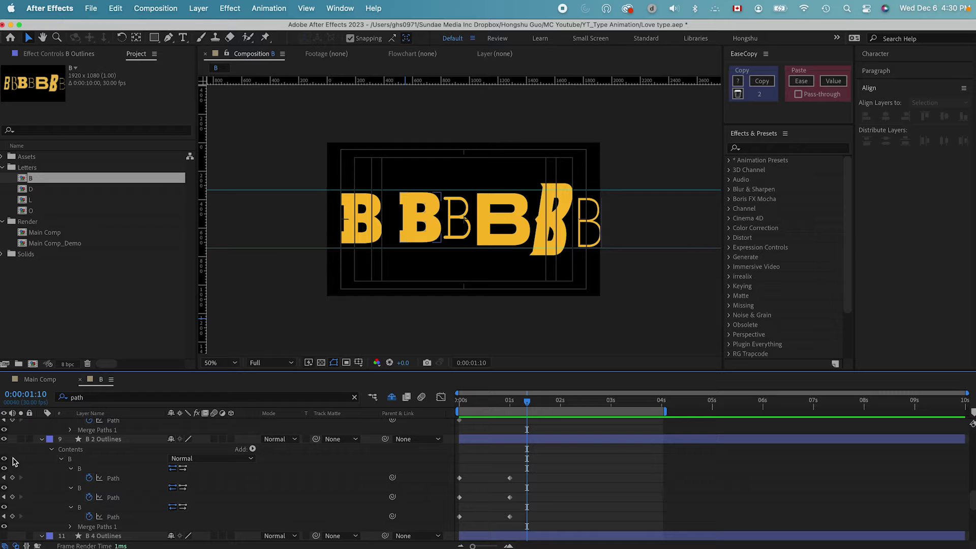
{"action": "left_click", "coordinate": [4, 440]}
{"action": "scroll", "coordinate": [71, 460], "scroll_direction": "up", "scroll_amount": 4}
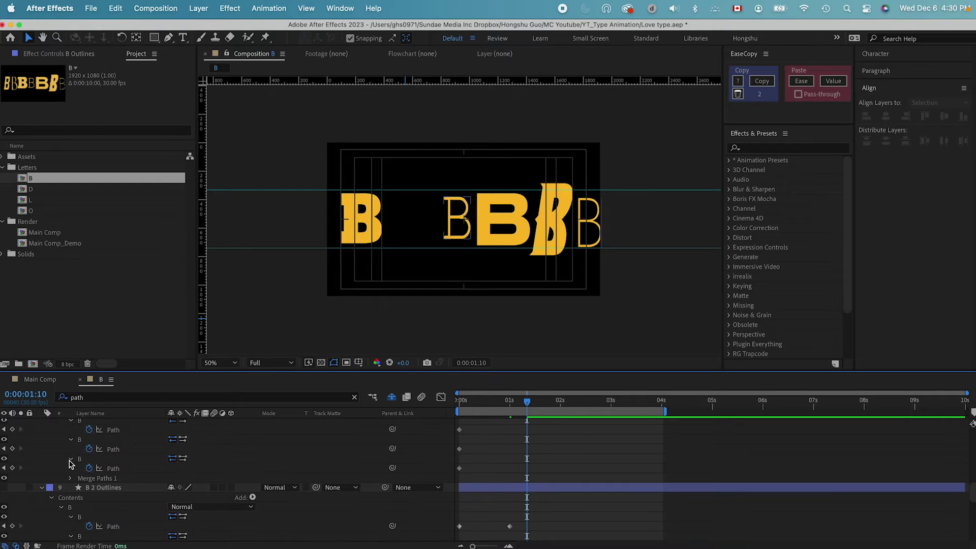
{"action": "left_click_drag", "start_coordinate": [473, 468], "coordinate": [450, 510]}
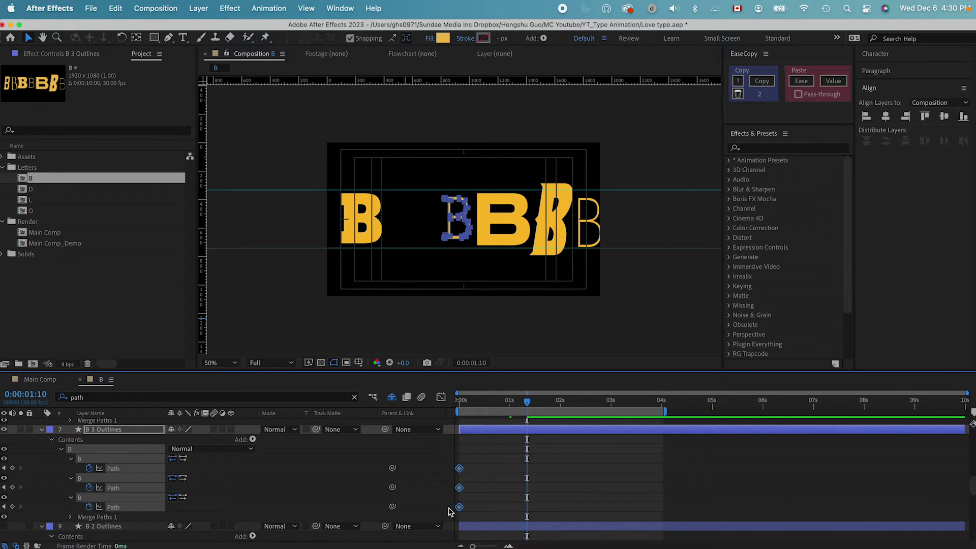
{"action": "scroll", "coordinate": [214, 508], "scroll_direction": "down", "scroll_amount": 10}
- Paste the B 3 shape onto the three B Outlines paths at 0:00:01:20 and 0:00:02:00
{"action": "left_click", "coordinate": [114, 488]}
{"action": "left_click", "coordinate": [114, 507], "text": "shift"}
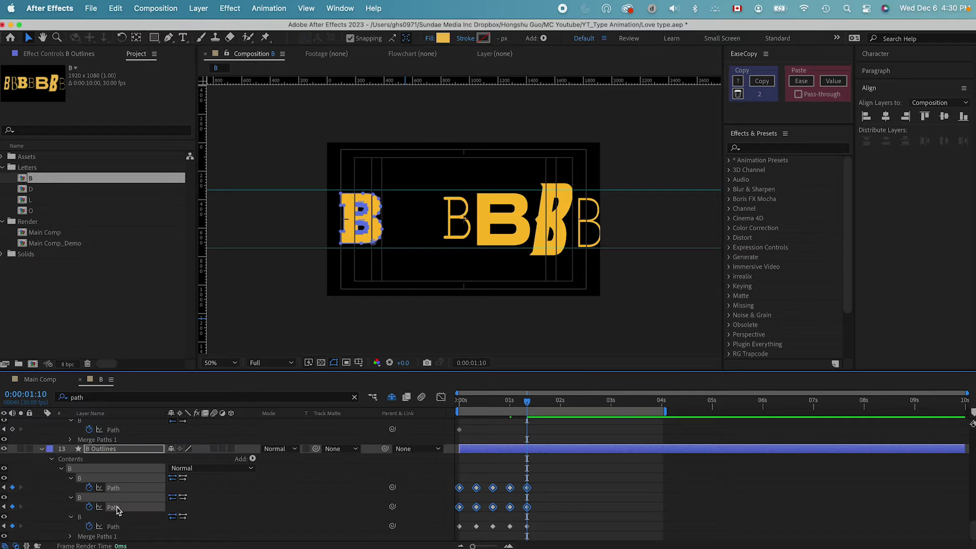
{"action": "left_click", "coordinate": [114, 527], "text": "shift"}
{"action": "key", "text": "shift+Page_Down"}
{"action": "key", "text": "super+v"}
{"action": "key", "text": "shift+Page_Down"}
{"action": "key", "text": "super+v"}
- Hide B 3 Outlines and copy the three Path keyframes of B 5 Outlines
{"action": "scroll", "coordinate": [117, 509], "scroll_direction": "up", "scroll_amount": 10}
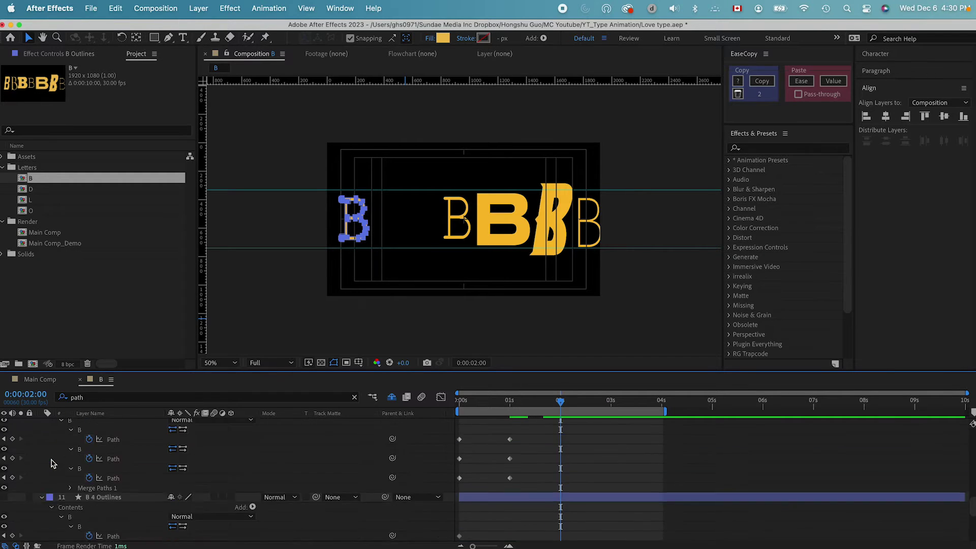
{"action": "scroll", "coordinate": [51, 464], "scroll_direction": "down", "scroll_amount": 3}
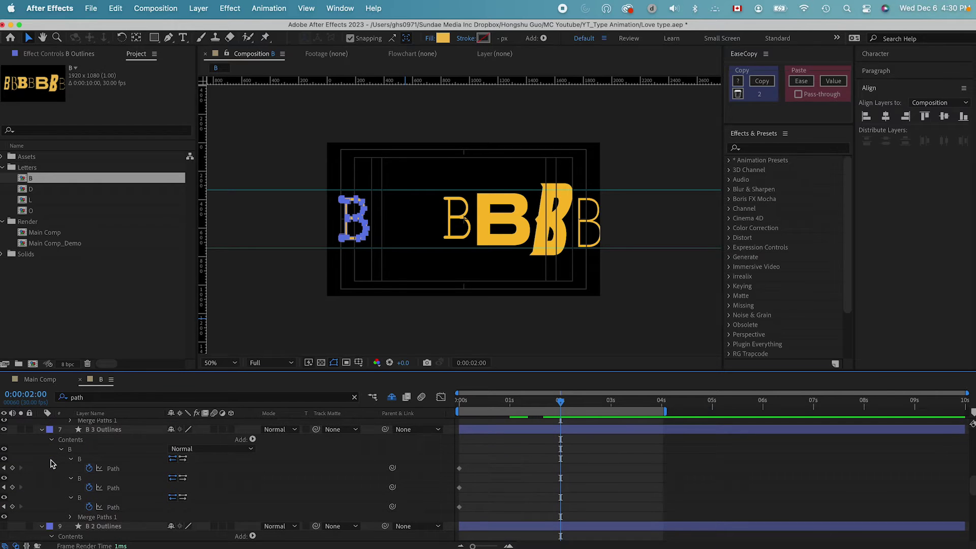
{"action": "left_click", "coordinate": [4, 429]}
{"action": "scroll", "coordinate": [120, 457], "scroll_direction": "up", "scroll_amount": 3}
{"action": "scroll", "coordinate": [118, 453], "scroll_direction": "up", "scroll_amount": 1}
{"action": "left_click_drag", "start_coordinate": [476, 438], "coordinate": [428, 482]}
{"action": "scroll", "coordinate": [201, 490], "scroll_direction": "down", "scroll_amount": 3}
{"action": "scroll", "coordinate": [600, 532], "scroll_direction": "down", "scroll_amount": 5}
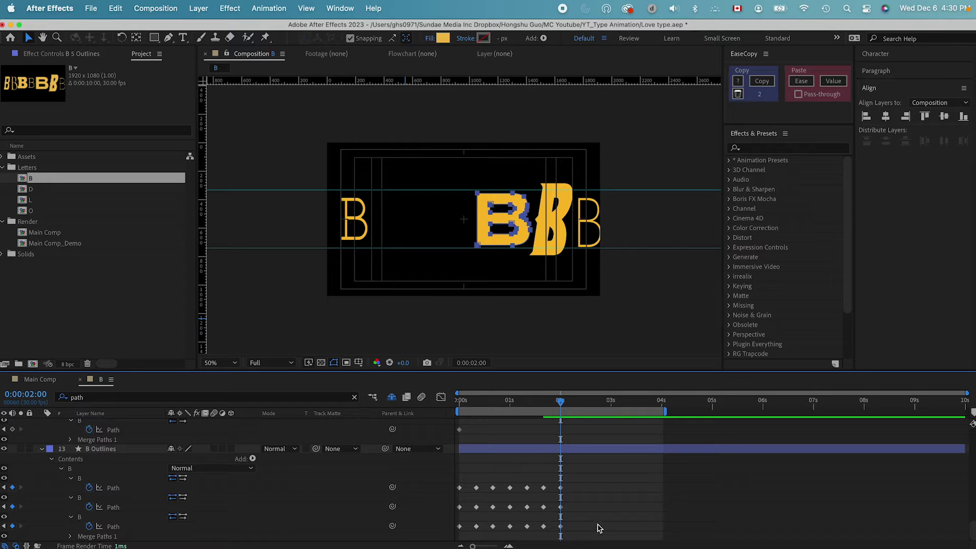
- Paste the B 5 shape onto the three B Outlines paths at 0:00:02:10 and 0:00:02:20
{"action": "left_click", "coordinate": [117, 497]}
{"action": "left_click", "coordinate": [114, 489]}
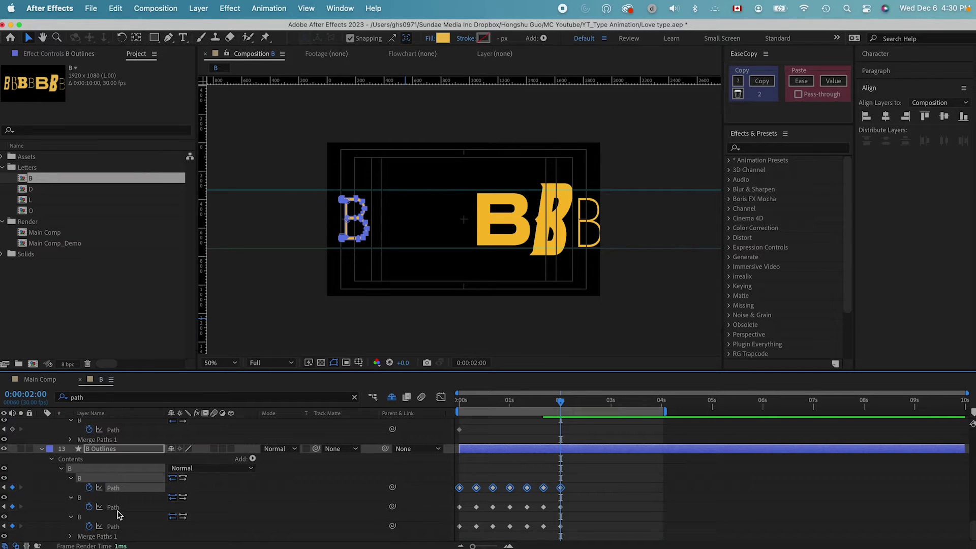
{"action": "left_click", "coordinate": [117, 509], "text": "shift"}
{"action": "left_click", "coordinate": [115, 528], "text": "shift"}
{"action": "key", "text": "shift+Page_Down"}
{"action": "key", "text": "ctrl+v"}
{"action": "key", "text": "shift+Page_Down"}
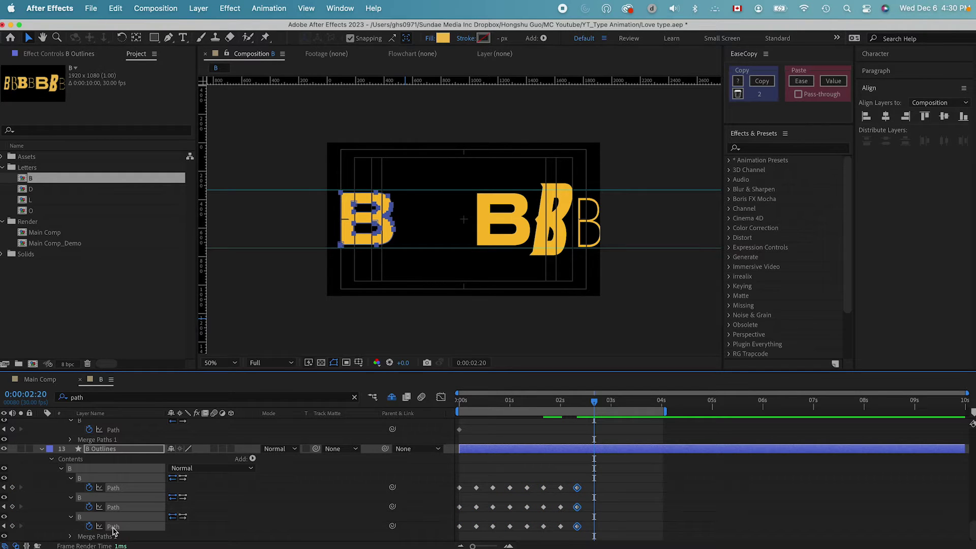
{"action": "key", "text": "super+v"}
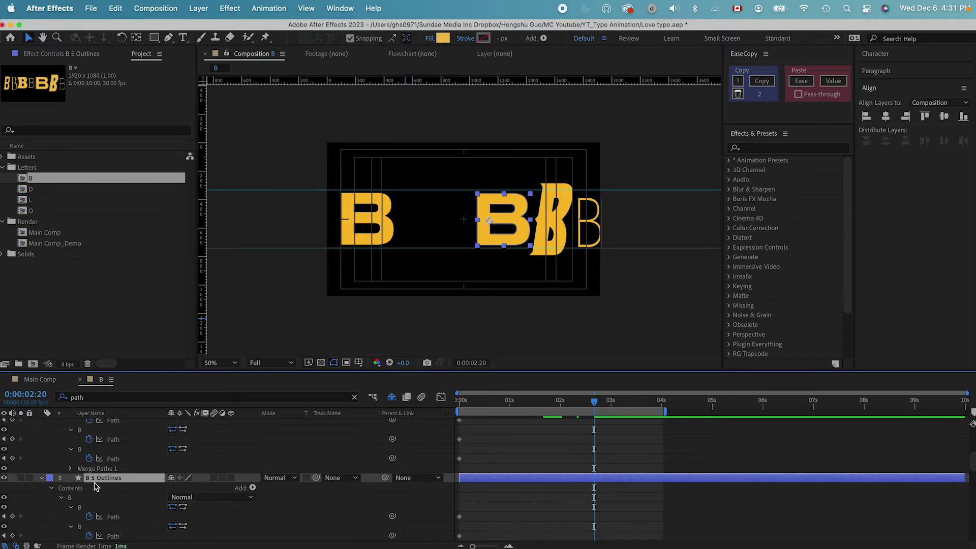
- Hide B 5 Outlines and copy the three Path keyframes of B 6 Outlines
{"action": "left_click", "coordinate": [4, 479]}
{"action": "left_click", "coordinate": [4, 478]}
{"action": "scroll", "coordinate": [188, 477], "scroll_direction": "up", "scroll_amount": 5}
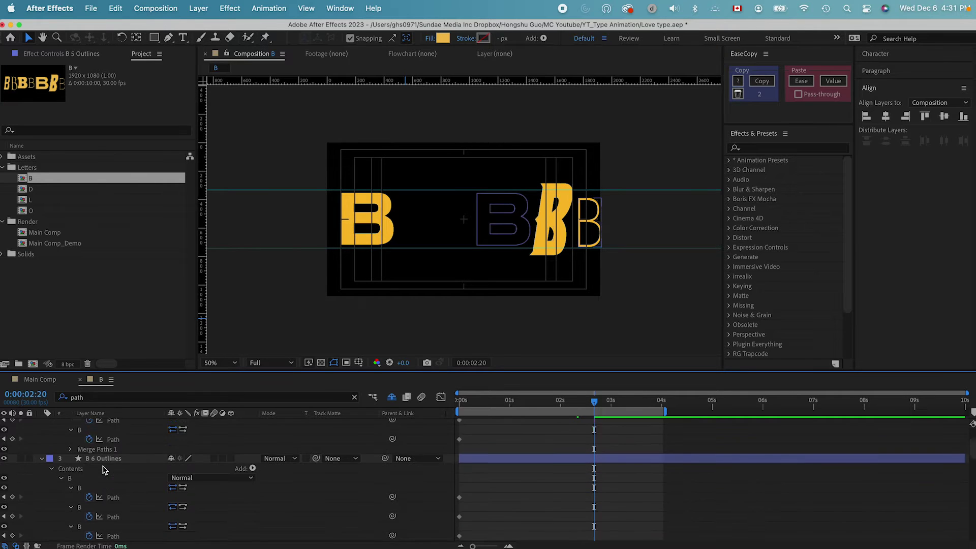
{"action": "left_click_drag", "start_coordinate": [459, 496], "coordinate": [453, 511]}
{"action": "scroll", "coordinate": [454, 511], "scroll_direction": "down", "scroll_amount": 10}
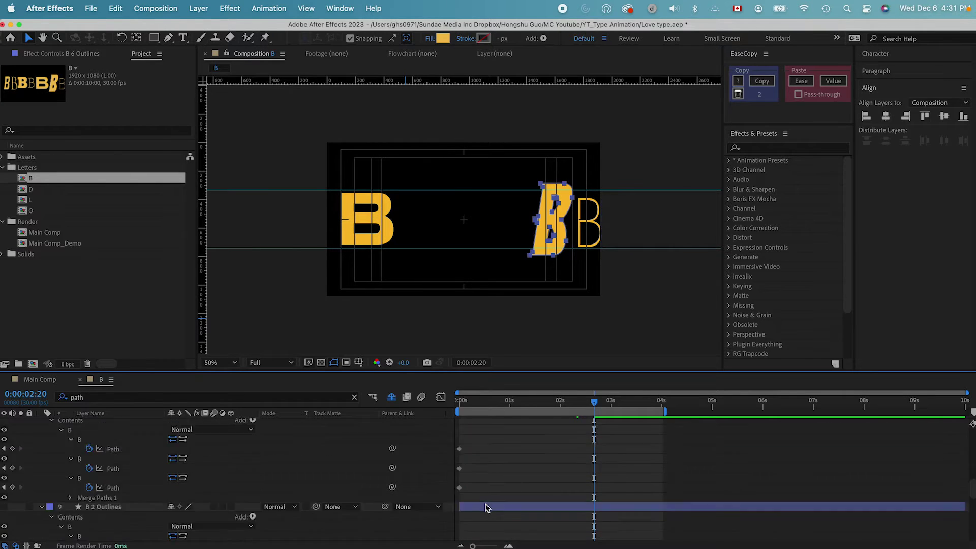
- Paste the B 6 shape onto the three B Outlines paths at 0:00:03:00 and 0:00:03:10
{"action": "left_click", "coordinate": [113, 487]}
{"action": "left_click", "coordinate": [116, 507], "text": "shift"}
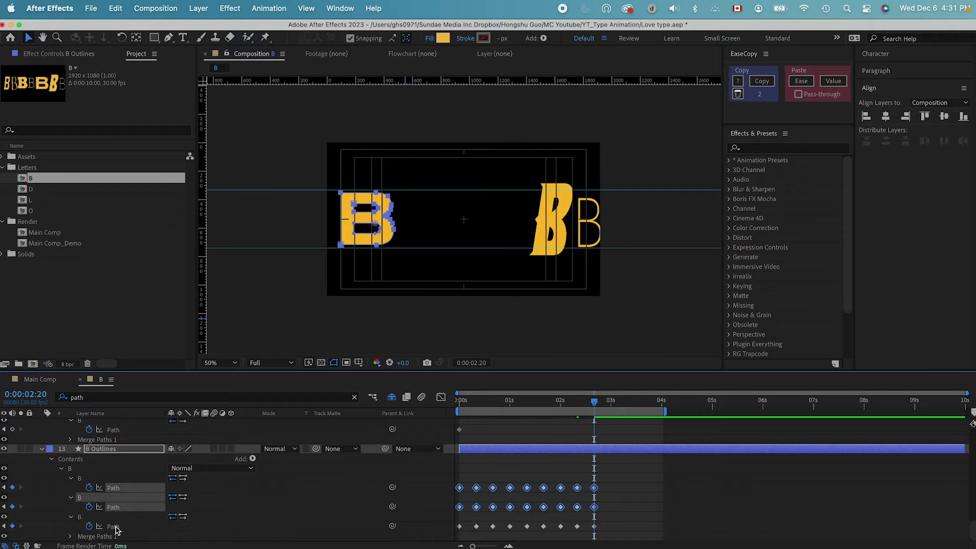
{"action": "left_click", "coordinate": [116, 526], "text": "shift"}
{"action": "key", "text": "shift+Page_Down"}
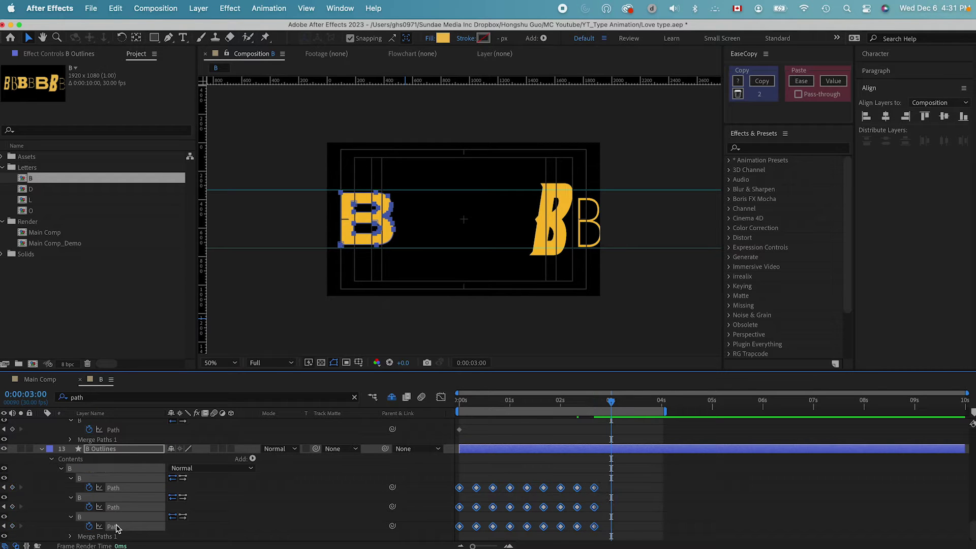
{"action": "key", "text": "super+v"}
{"action": "key", "text": "shift+Page_Down"}
{"action": "key", "text": "super+v"}
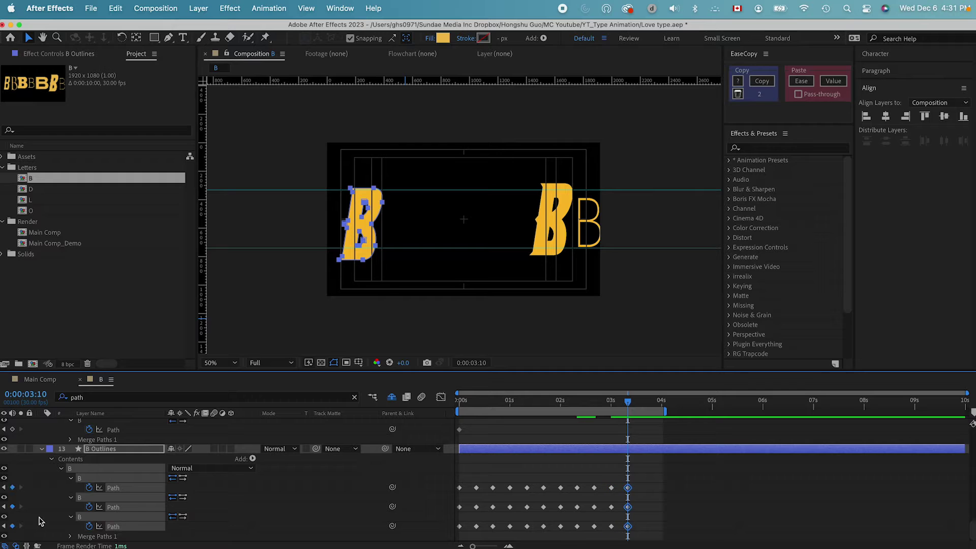
- Copy the three Path keyframes of B 7 Outlines and hide the B 7 and B 6 Outlines layers
{"action": "scroll", "coordinate": [224, 461], "scroll_direction": "up", "scroll_amount": 15}
{"action": "left_click_drag", "start_coordinate": [488, 455], "coordinate": [441, 513]}
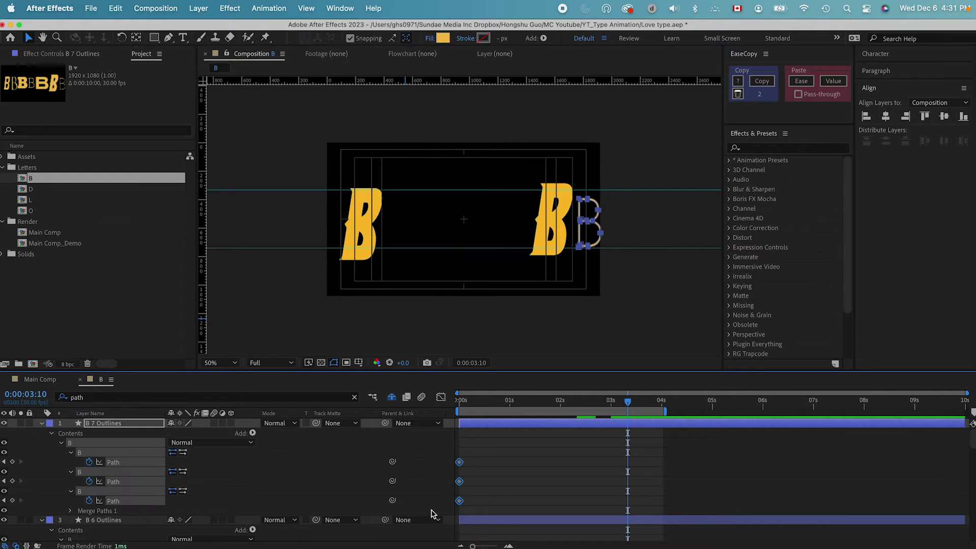
{"action": "scroll", "coordinate": [26, 493], "scroll_direction": "down", "scroll_amount": 3}
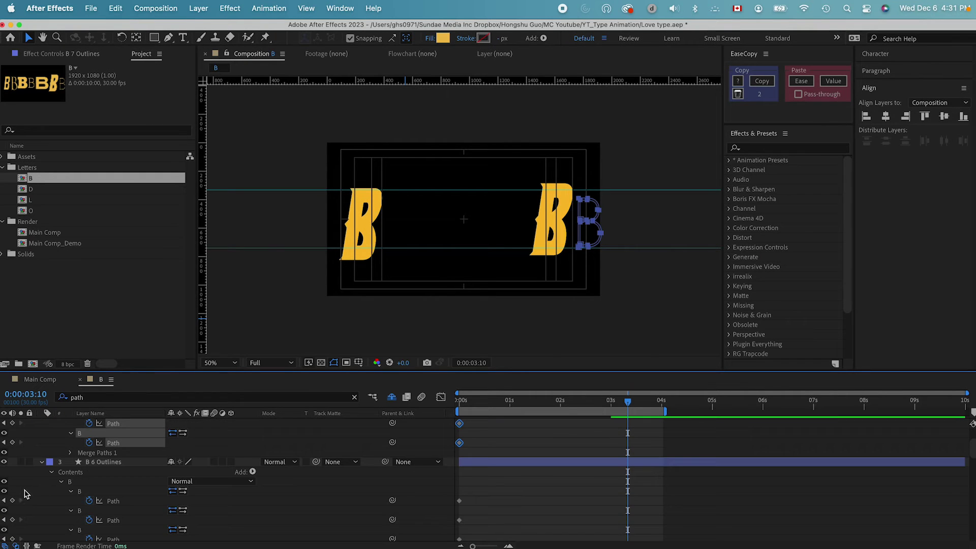
{"action": "left_click", "coordinate": [4, 461]}
{"action": "scroll", "coordinate": [49, 477], "scroll_direction": "down", "scroll_amount": 15}
- Paste the B 7 shape onto the three B Outlines paths at 0:00:03:20 and 0:00:04:00
{"action": "key", "text": "shift+Page_Down"}
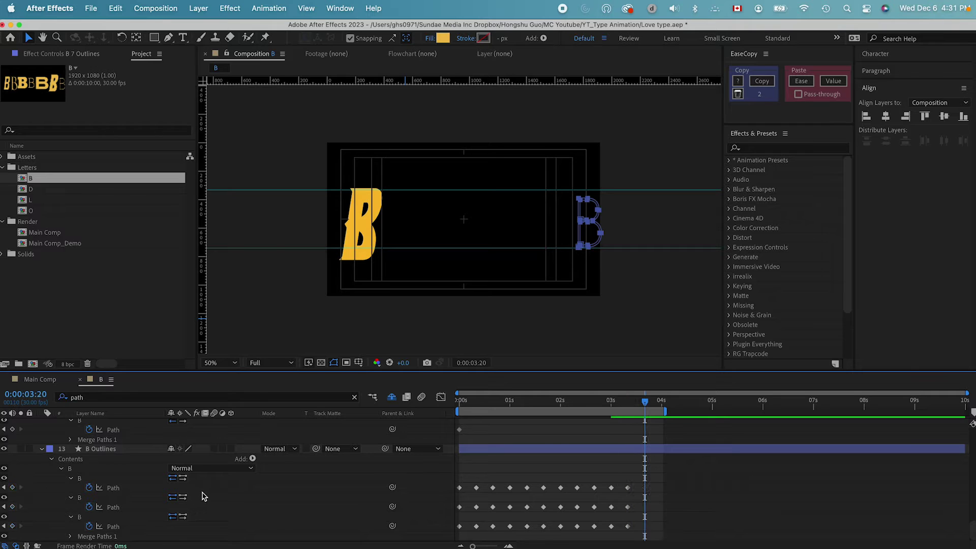
{"action": "left_click", "coordinate": [113, 487]}
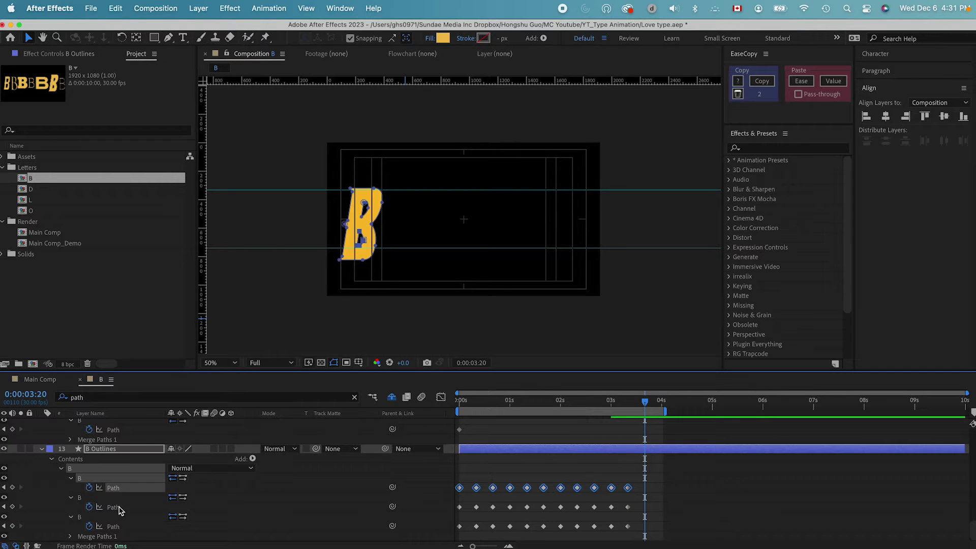
{"action": "left_click", "coordinate": [113, 507], "text": "shift"}
{"action": "left_click", "coordinate": [113, 526], "text": "shift"}
{"action": "key", "text": "super+v"}
{"action": "key", "text": "shift+Page_Down"}
{"action": "key", "text": "super+v"}
- Copy the three B Outlines Path keyframes at 0:00:00:00 and paste them at 0:00:04:10 to close the loop
{"action": "key", "text": "shift+Page_Down"}
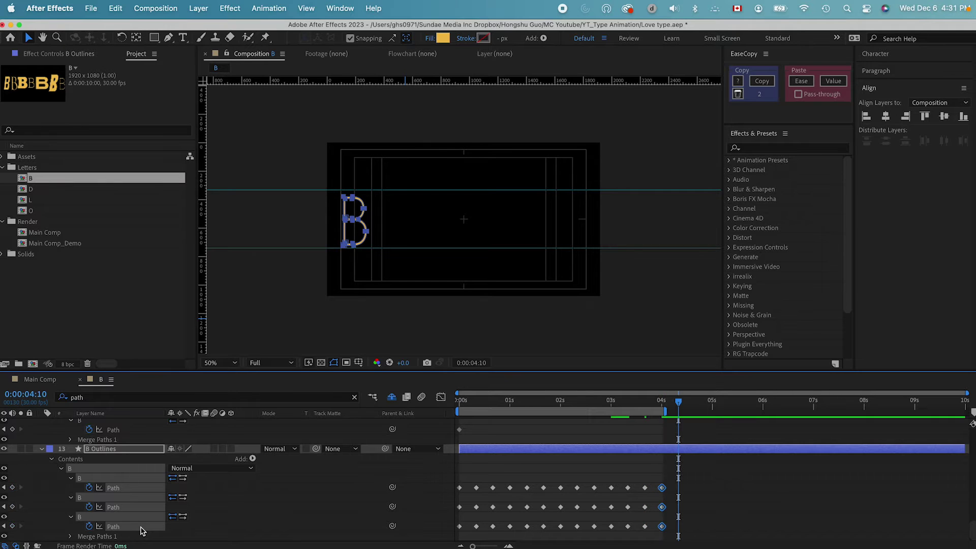
{"action": "left_click_drag", "start_coordinate": [467, 483], "coordinate": [451, 545]}
{"action": "key", "text": "super+v"}
- End the work area at 0:00:04:10 and preview the letter B morphing through the fonts
{"action": "key", "text": "n"}
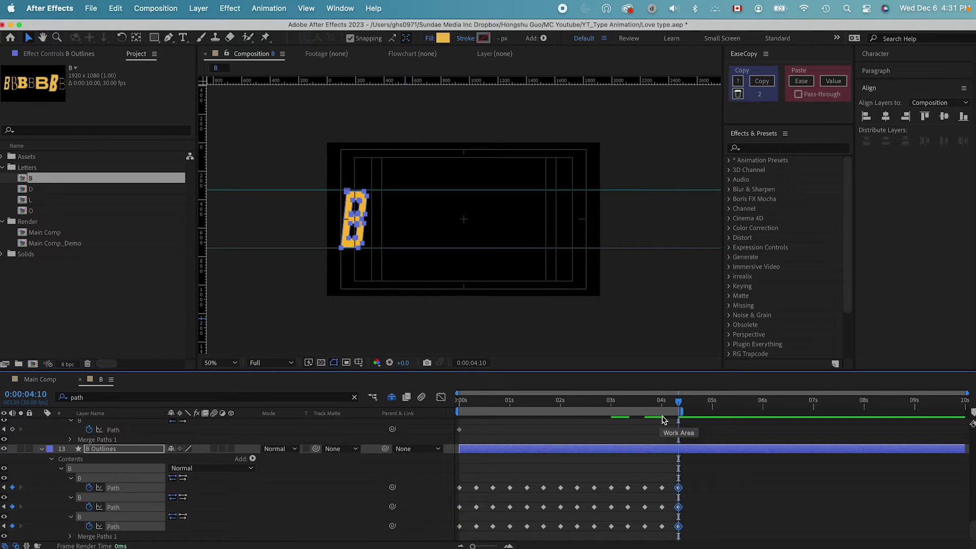
{"action": "key", "text": "space"}
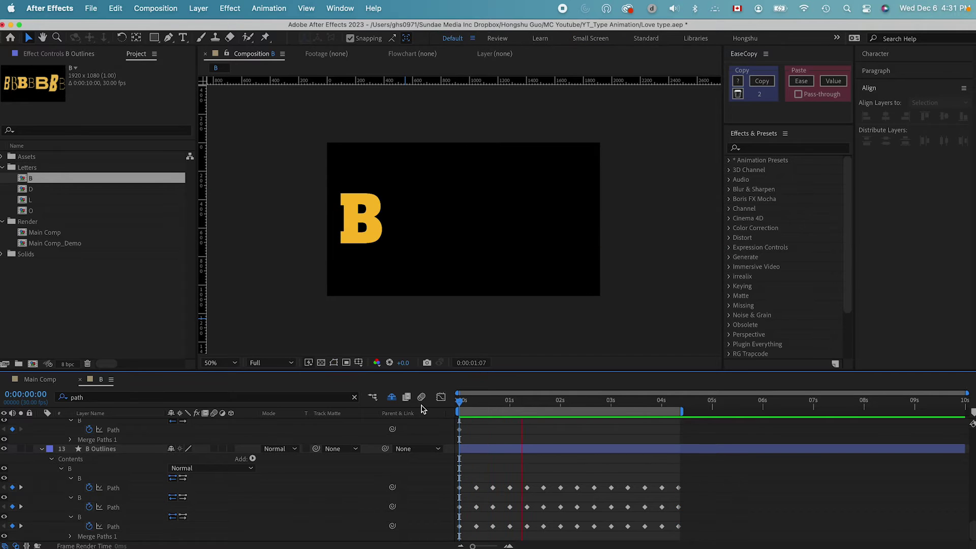
{"action": "key", "text": "space"}
- Select all the B Outlines Path keyframes and set their keyframe velocity to 95% incoming and outgoing influence
{"action": "left_click_drag", "start_coordinate": [700, 481], "coordinate": [437, 540]}
{"action": "right_click", "coordinate": [683, 491]}
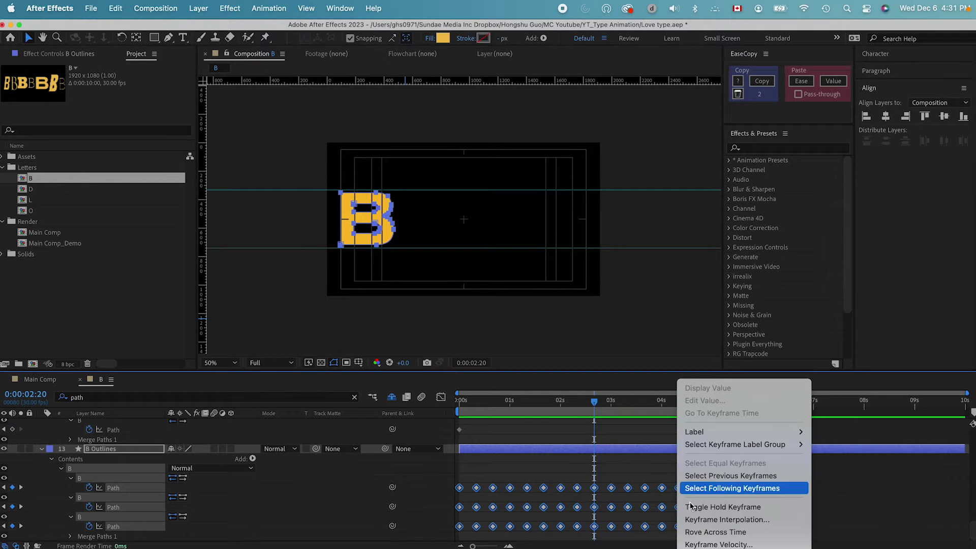
{"action": "left_click", "coordinate": [703, 544]}
{"action": "left_click", "coordinate": [392, 266]}
{"action": "type", "text": "95"}
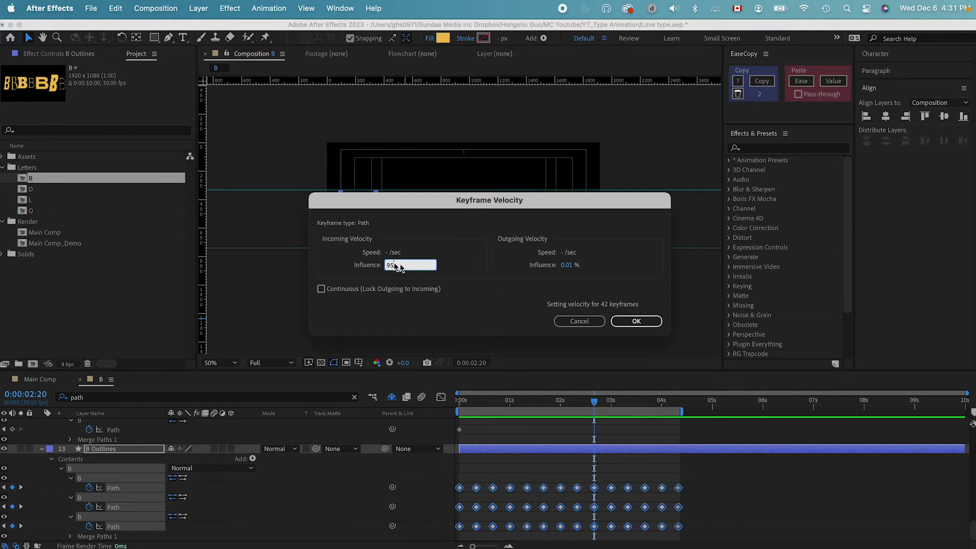
{"action": "left_click", "coordinate": [564, 266]}
{"action": "type", "text": "95"}
{"action": "left_click", "coordinate": [635, 322]}
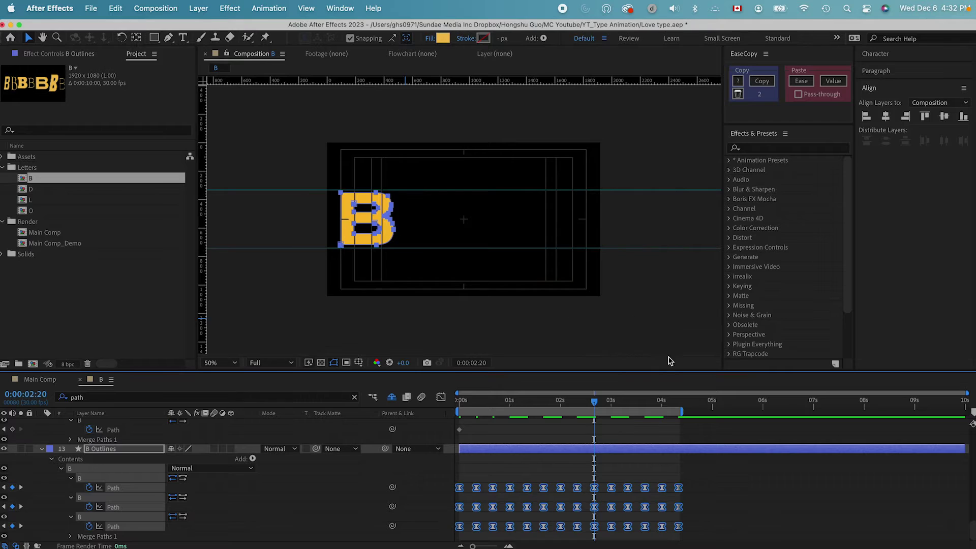
- Preview the letter B morph with the eased Path keyframes
{"action": "left_click", "coordinate": [708, 485]}
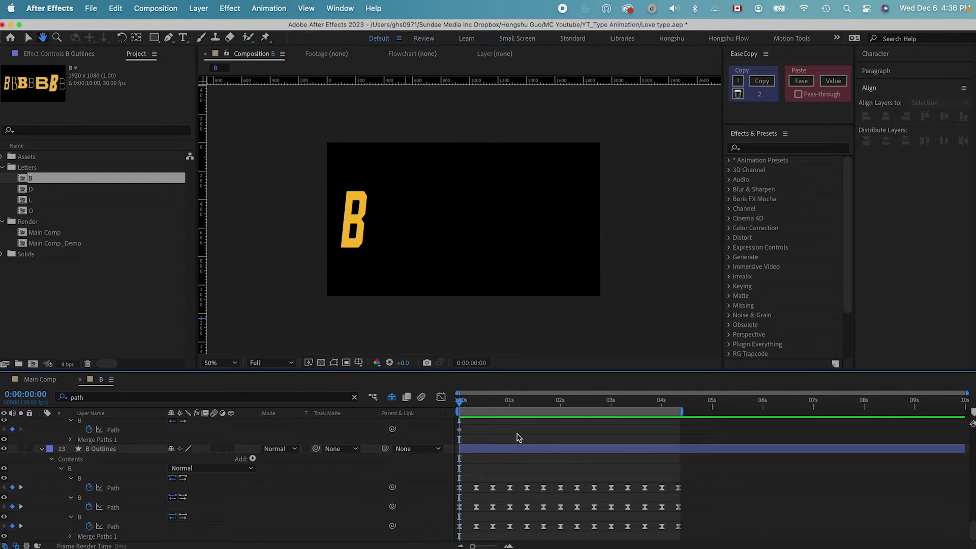
{"action": "key", "text": "space"}
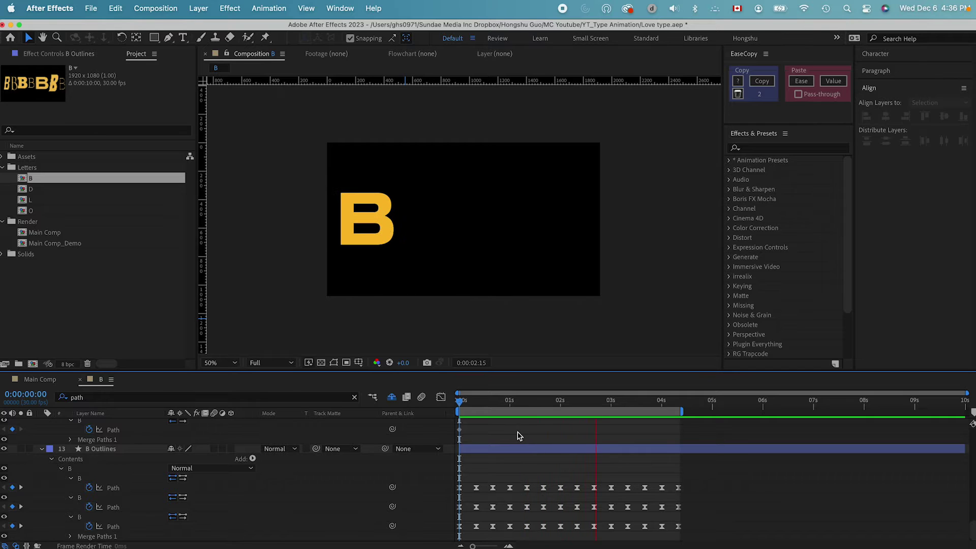
{"action": "key", "text": "space"}
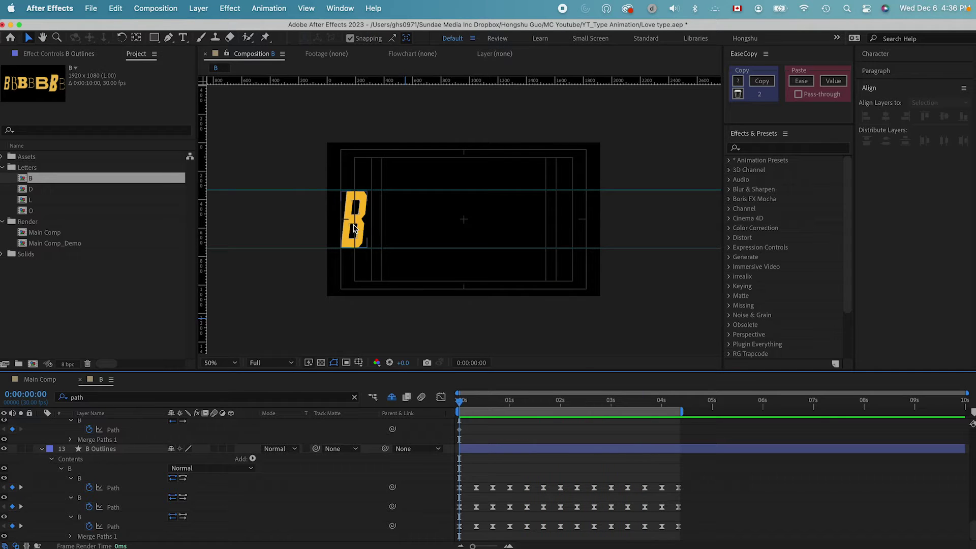
- Collapse all the layers and delete the B 7, B 6, B 5, B 3, B 2 and B 4 Outlines layers, keeping only B Outlines
{"action": "left_click", "coordinate": [128, 462]}
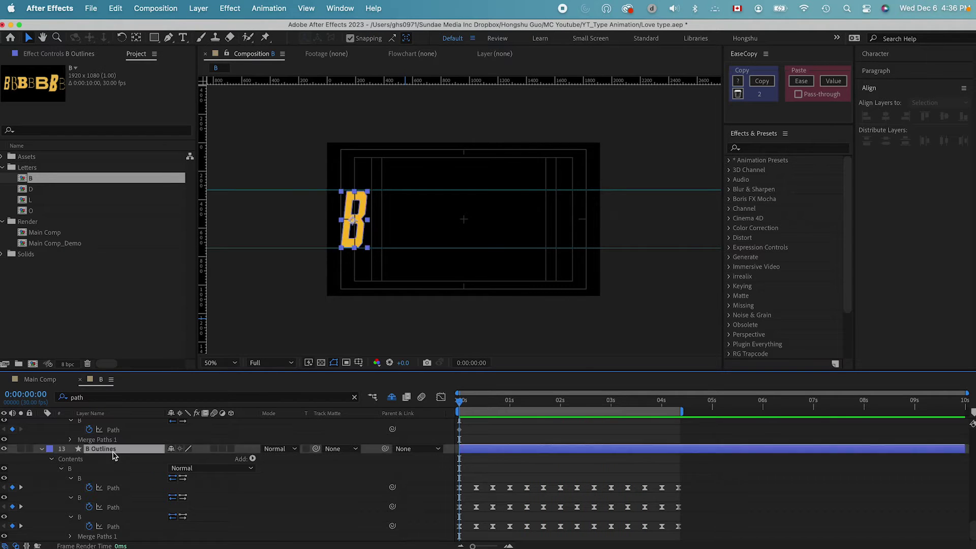
{"action": "scroll", "coordinate": [146, 455], "scroll_direction": "up", "scroll_amount": 10}
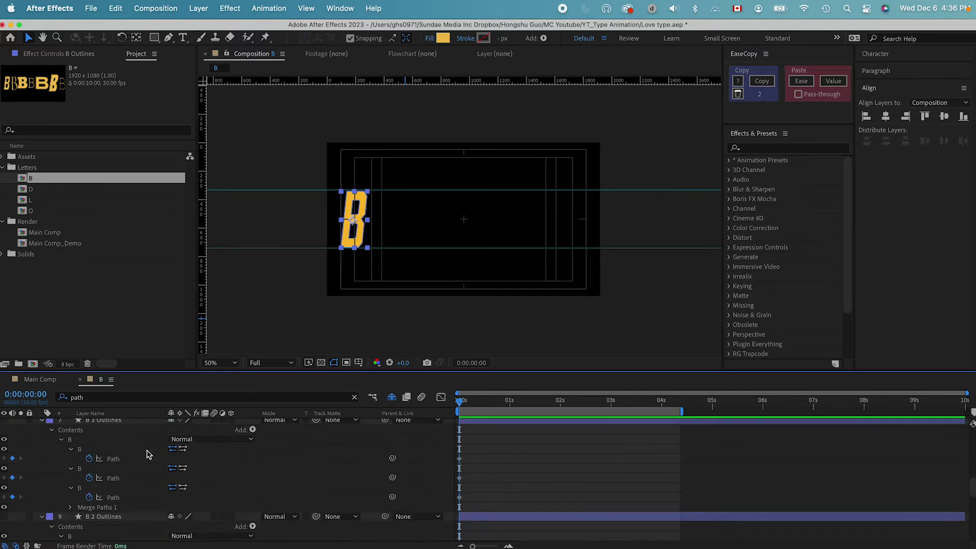
{"action": "key", "text": "super+a"}
{"action": "key", "text": "u"}
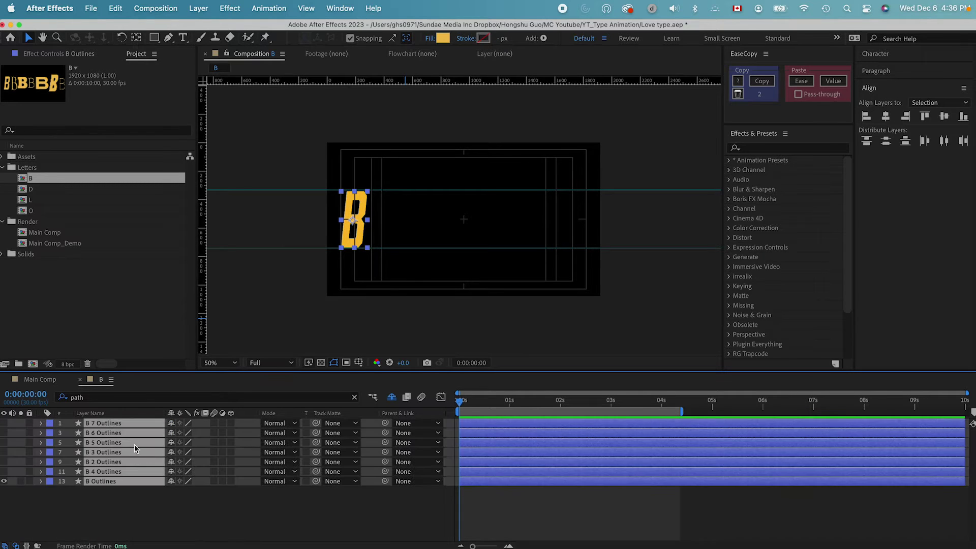
{"action": "left_click", "coordinate": [119, 495]}
{"action": "left_click", "coordinate": [116, 471]}
{"action": "left_click", "coordinate": [113, 431], "text": "shift"}
{"action": "left_click", "coordinate": [115, 423]}
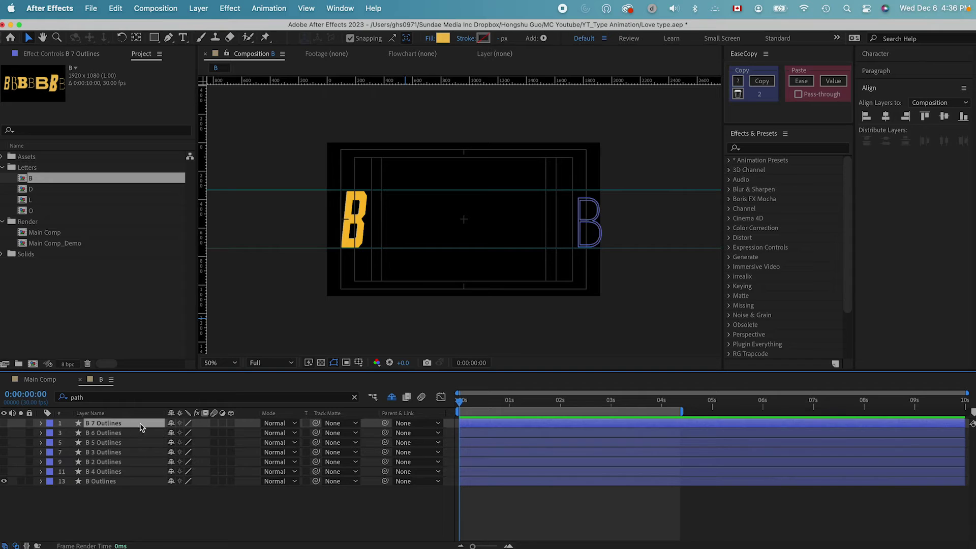
{"action": "left_click", "coordinate": [112, 471], "text": "shift"}
{"action": "key", "text": "Delete"}
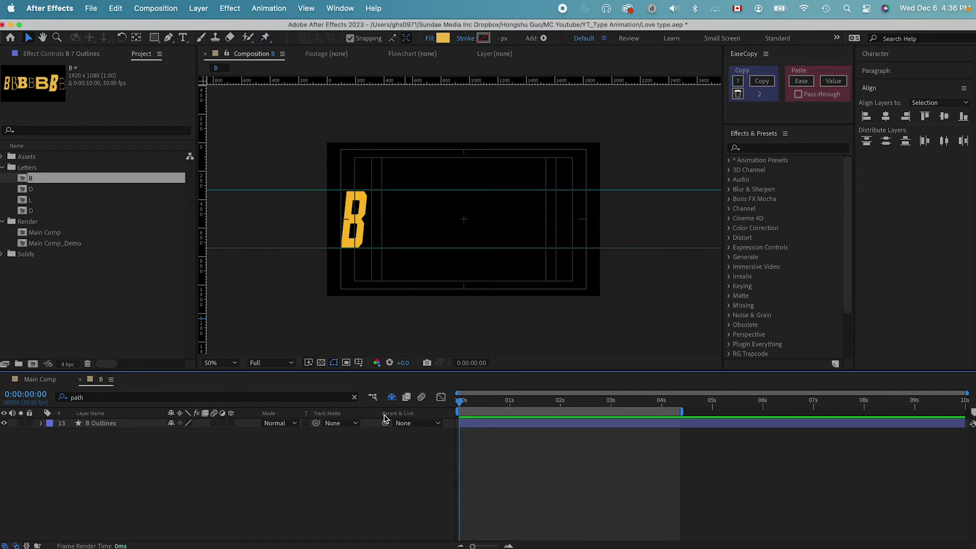
- Align the B Outlines layer to the center of the composition
{"action": "left_click", "coordinate": [105, 425]}
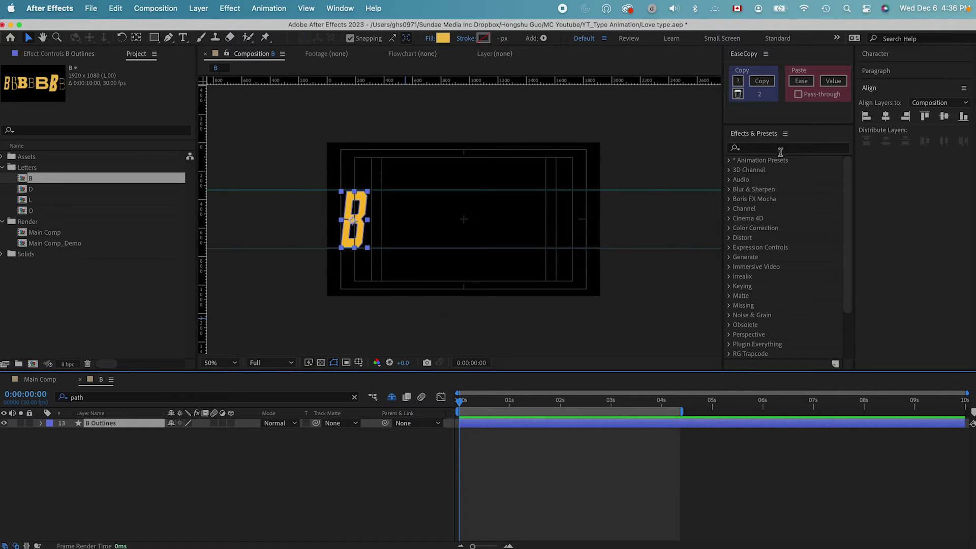
{"action": "left_click", "coordinate": [885, 116]}
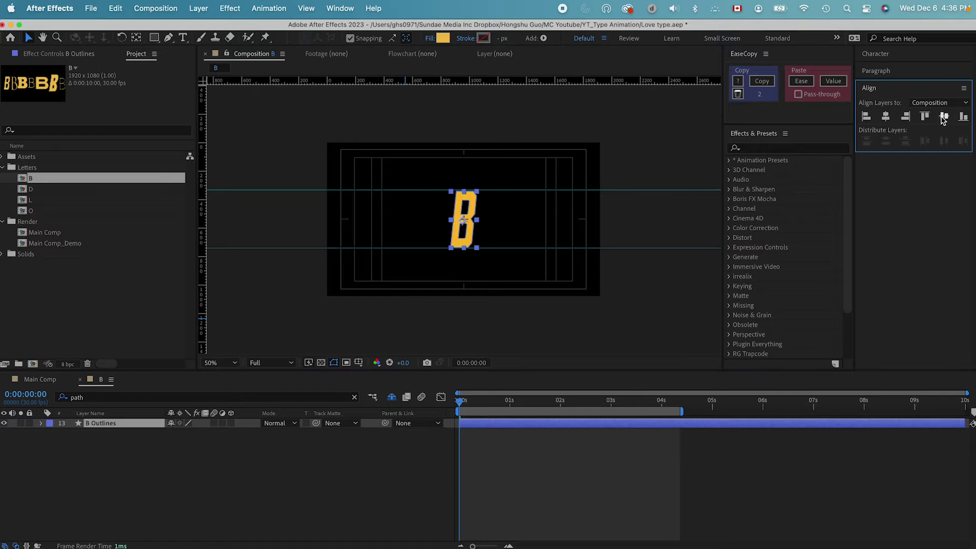
{"action": "left_click", "coordinate": [350, 465]}
{"action": "scroll", "coordinate": [503, 283], "scroll_direction": "up", "scroll_amount": 1}
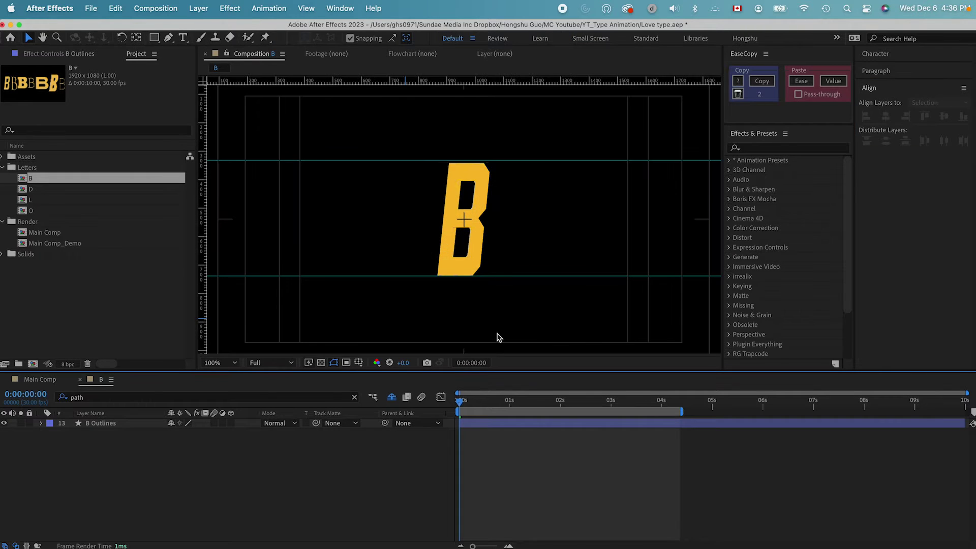
- Reveal the B Outlines keyframes, center the letter shape at 0:00:00:10 and paste it onto the Path keyframes at 0:00:00:20
{"action": "left_click", "coordinate": [477, 424]}
{"action": "key", "text": "u"}
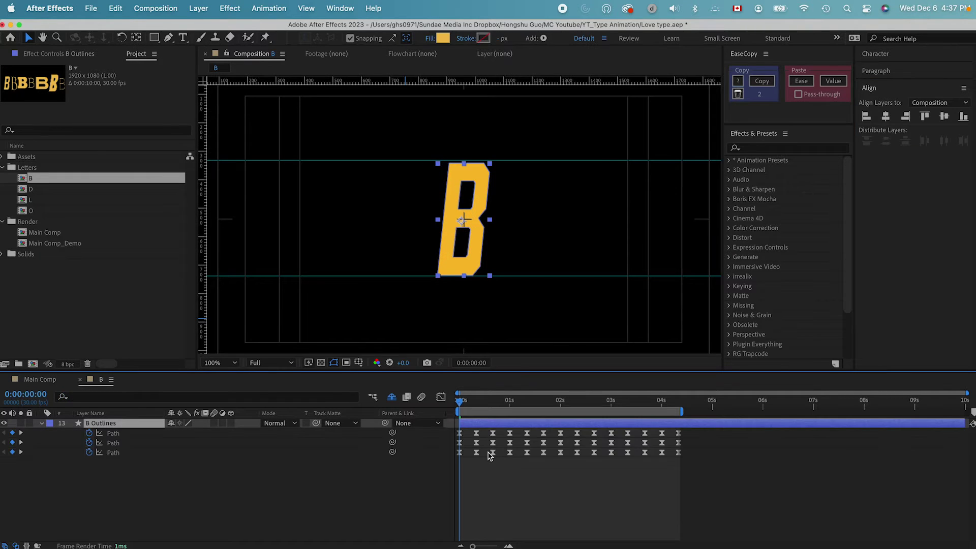
{"action": "key", "text": "period"}
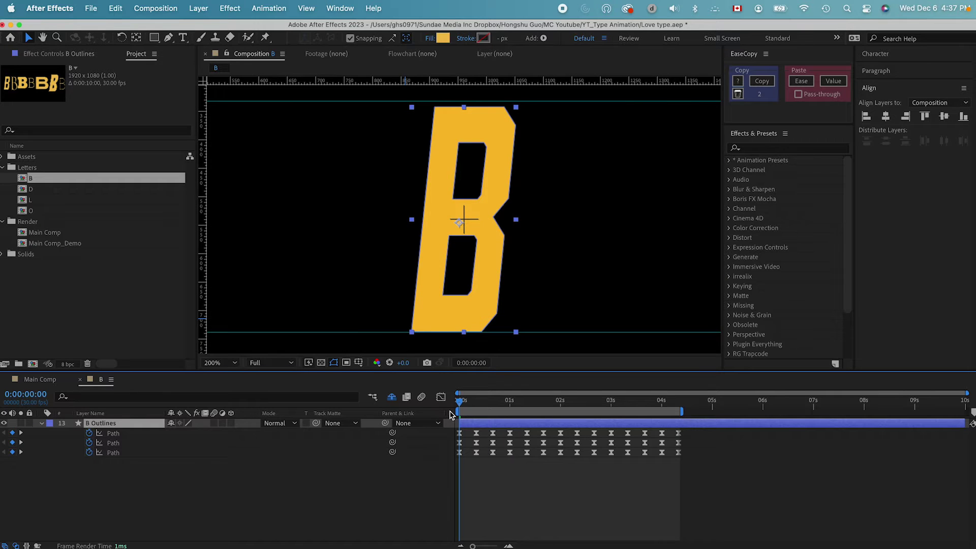
{"action": "left_click_drag", "start_coordinate": [461, 410], "coordinate": [466, 457]}
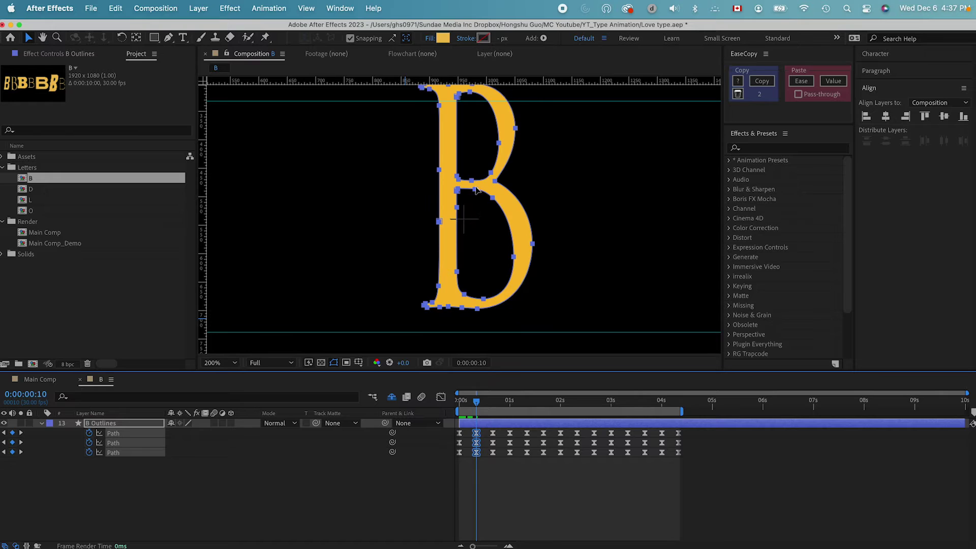
{"action": "left_click_drag", "start_coordinate": [474, 190], "coordinate": [466, 211]}
{"action": "left_click_drag", "start_coordinate": [478, 399], "coordinate": [495, 399]}
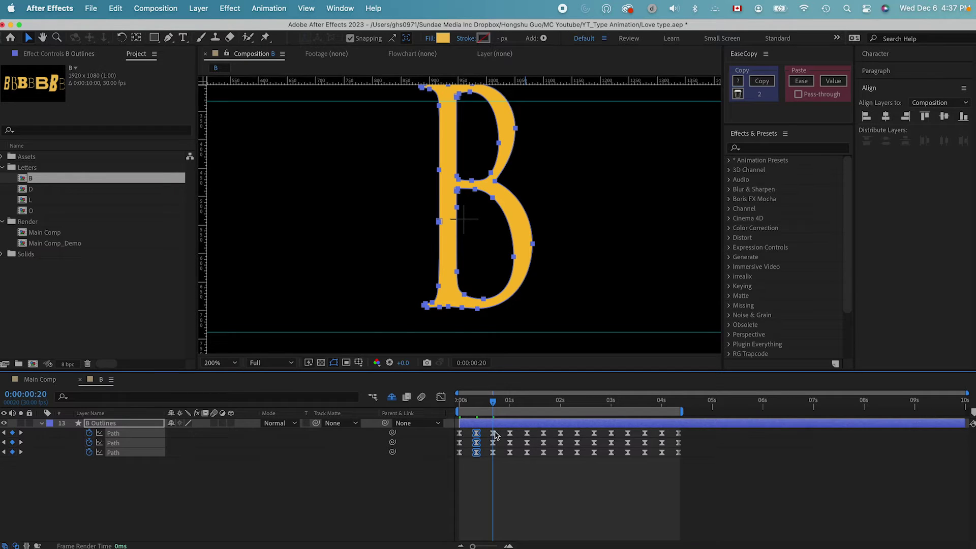
{"action": "key", "text": "super+v"}
- Center the slab-serif B shape at 0:00:01:00 and paste its three Path keyframes at 0:00:01:10
{"action": "left_click_drag", "start_coordinate": [496, 406], "coordinate": [501, 457]}
{"action": "left_click_drag", "start_coordinate": [506, 245], "coordinate": [477, 244]}
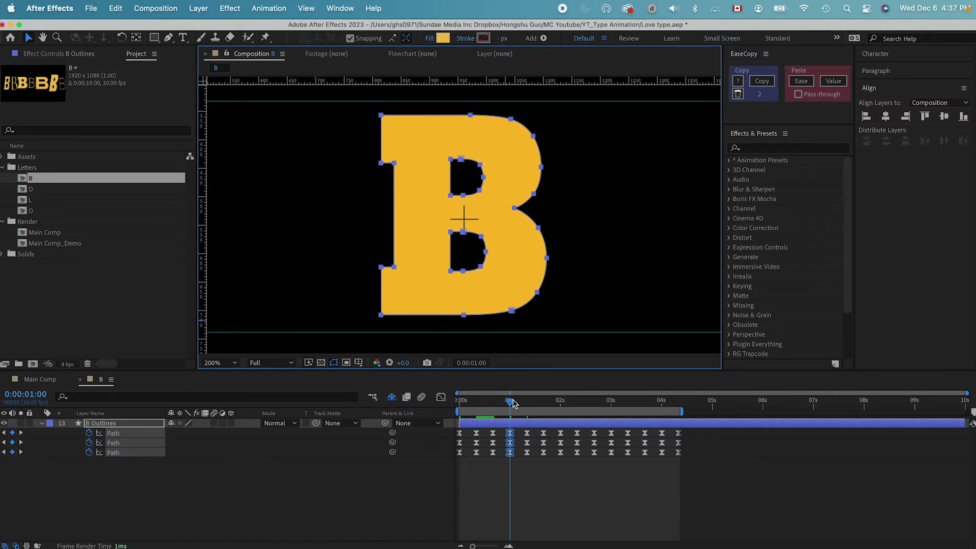
{"action": "left_click_drag", "start_coordinate": [509, 401], "coordinate": [529, 404]}
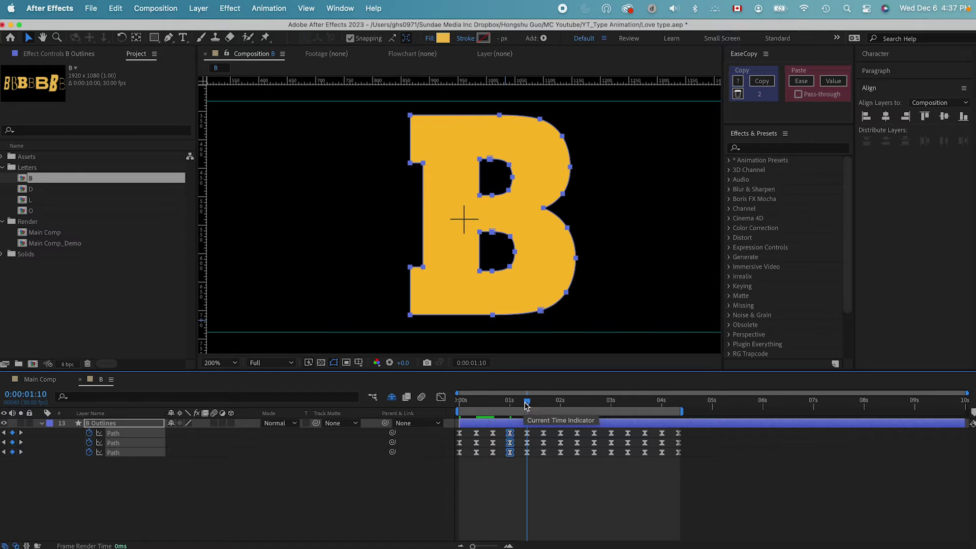
{"action": "left_click_drag", "start_coordinate": [517, 428], "coordinate": [504, 456]}
{"action": "key", "text": "super+c"}
{"action": "key", "text": "super+v"}
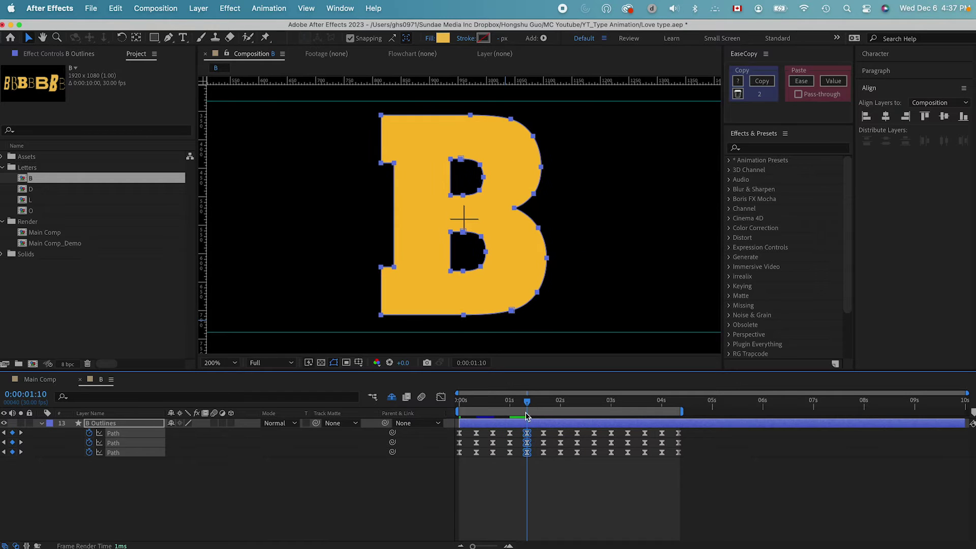
- Center the B shapes at 0:00:01:20 and 0:00:02:10 and paste each onto the Path keyframes that follow it
{"action": "left_click_drag", "start_coordinate": [527, 404], "coordinate": [544, 405]}
{"action": "key", "text": "super+v"}
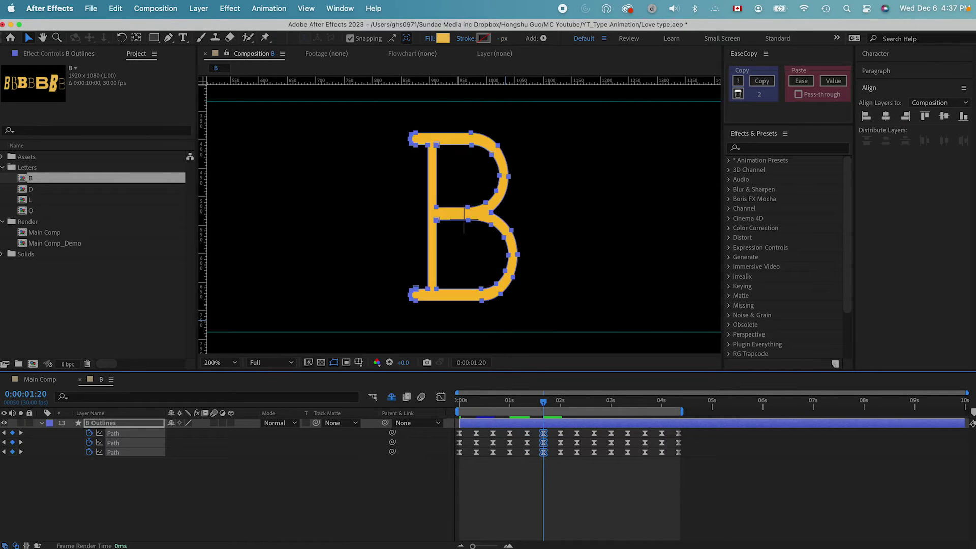
{"action": "left_click_drag", "start_coordinate": [549, 402], "coordinate": [574, 457]}
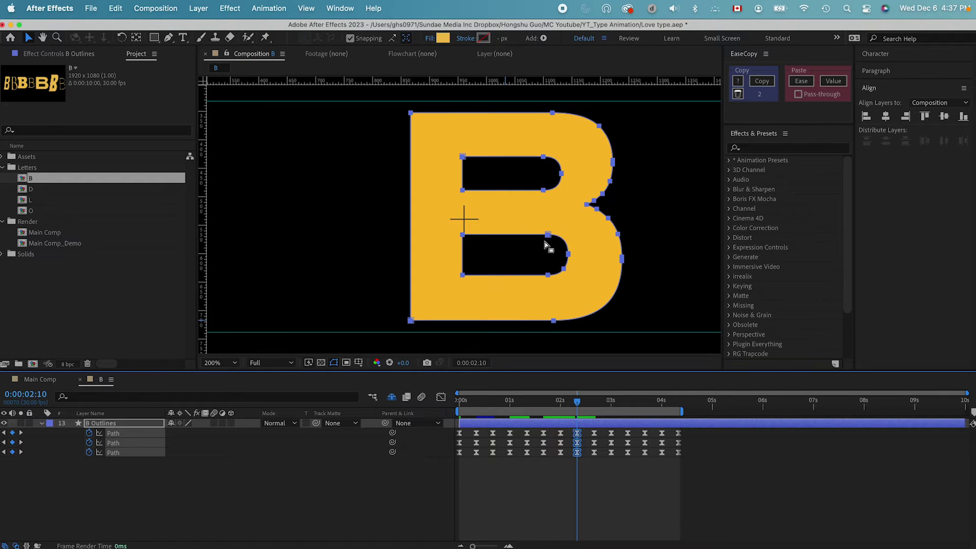
{"action": "key", "text": "super+v"}
{"action": "left_click_drag", "start_coordinate": [578, 402], "coordinate": [609, 461]}
{"action": "key", "text": "super+v"}
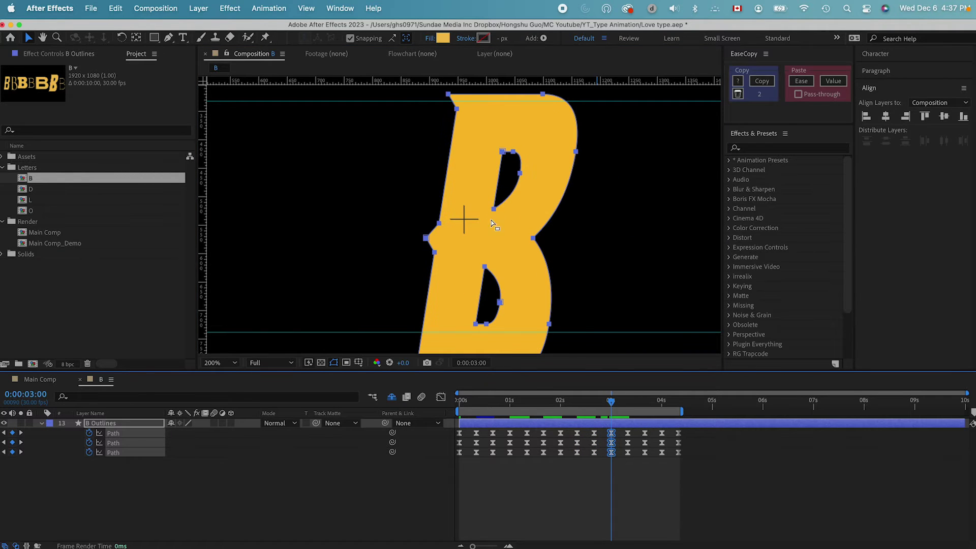
- Center the slanted B shape at 0:00:03:00 and paste its Path keyframes at 0:00:03:10
{"action": "left_click_drag", "start_coordinate": [496, 214], "coordinate": [465, 210]}
{"action": "key", "text": "comma"}
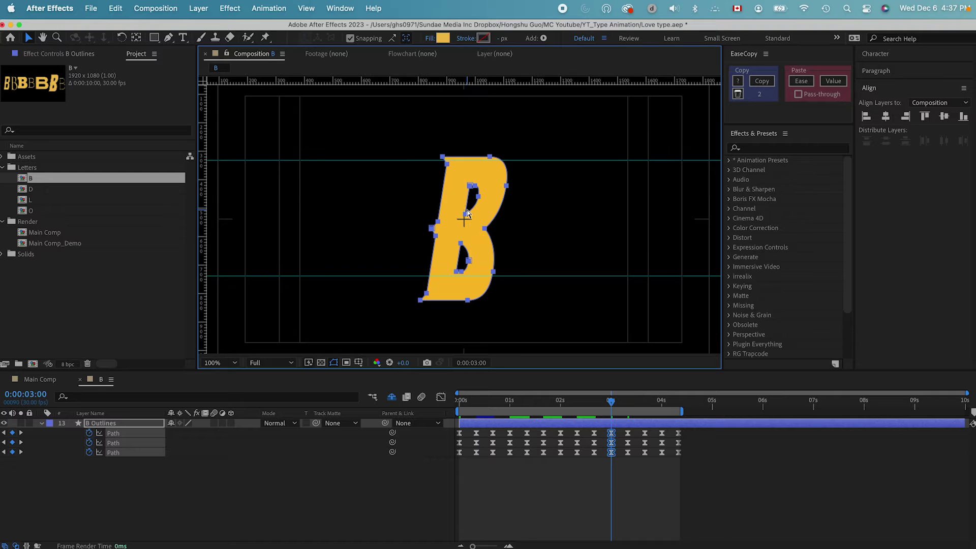
{"action": "left_click_drag", "start_coordinate": [468, 213], "coordinate": [468, 204]}
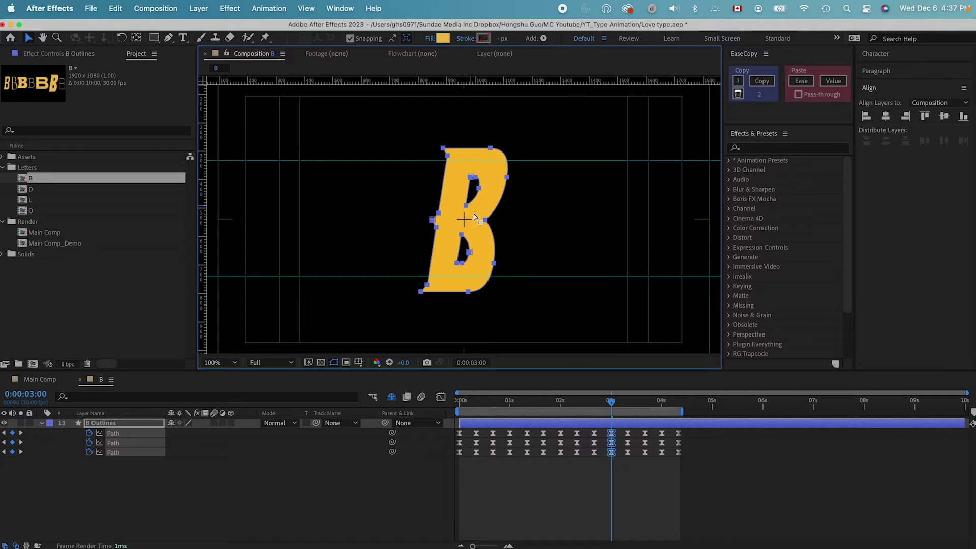
{"action": "left_click_drag", "start_coordinate": [614, 403], "coordinate": [637, 460]}
{"action": "key", "text": "super+v"}
- Check the letter at 0:00:04:10, deselect the layer and preview the centered B animation
{"action": "left_click_drag", "start_coordinate": [652, 403], "coordinate": [682, 401]}
{"action": "left_click", "coordinate": [655, 485]}
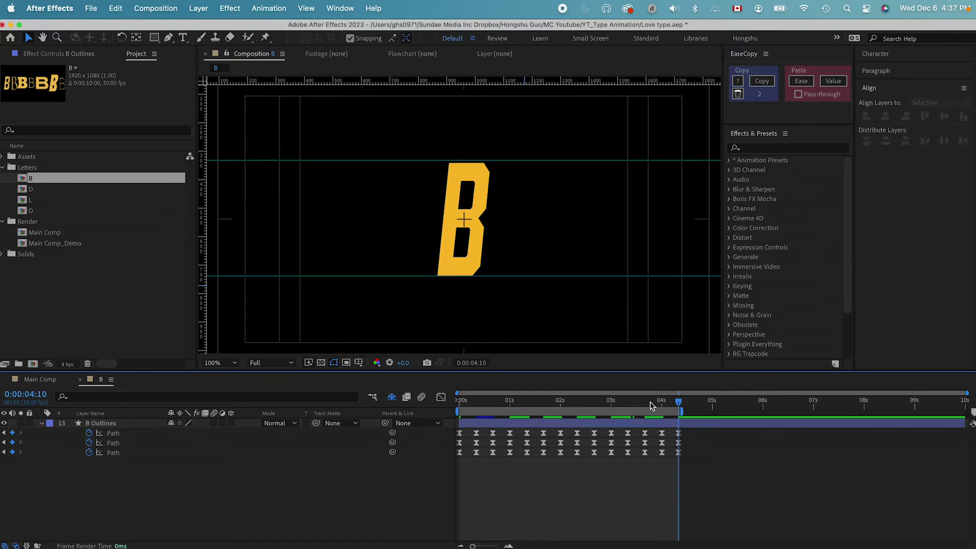
{"action": "key", "text": "space"}
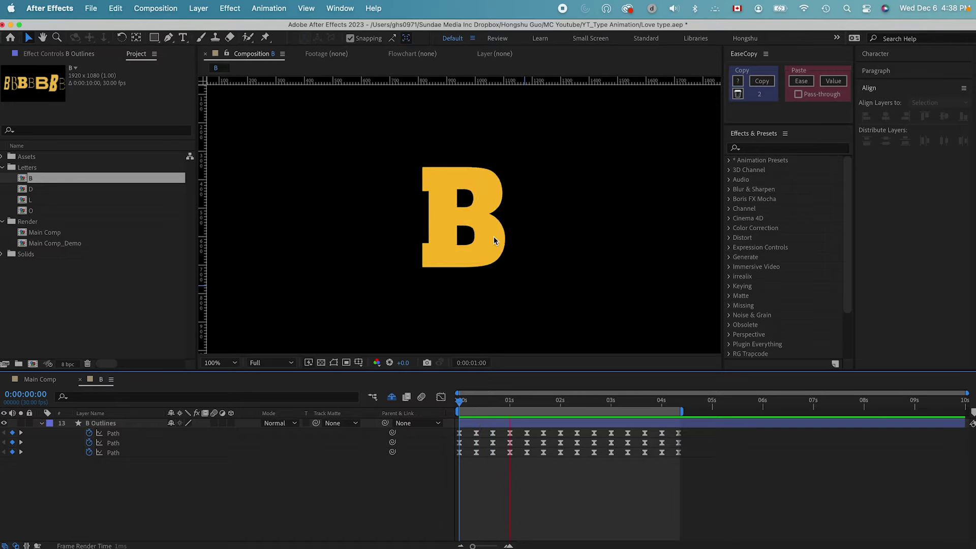
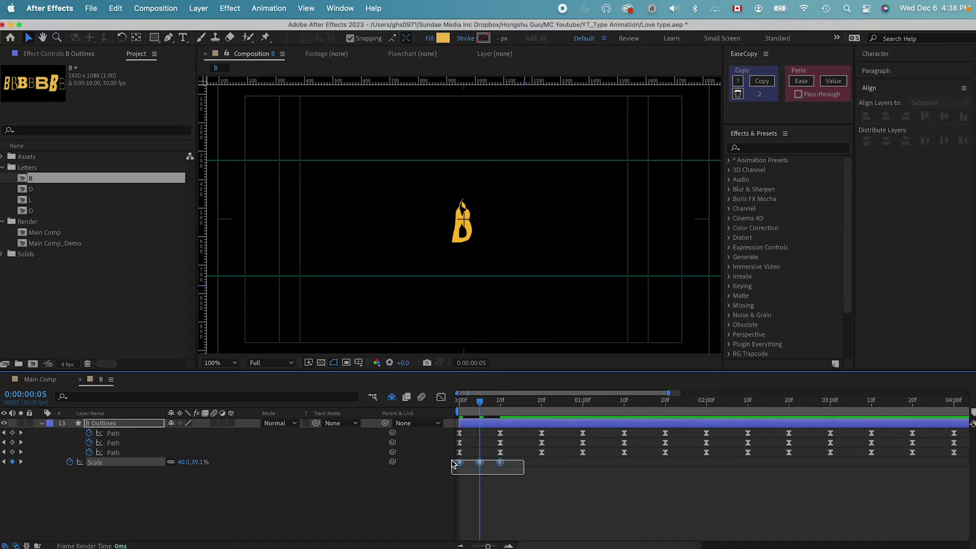
- Ease the three B Outlines Scale keyframes between 0:00:00:00 and 0:00:00:10 with 85% influence in Keyframe Velocity
{"action": "right_click", "coordinate": [500, 462]}
{"action": "left_click_drag", "start_coordinate": [520, 474], "coordinate": [446, 461]}
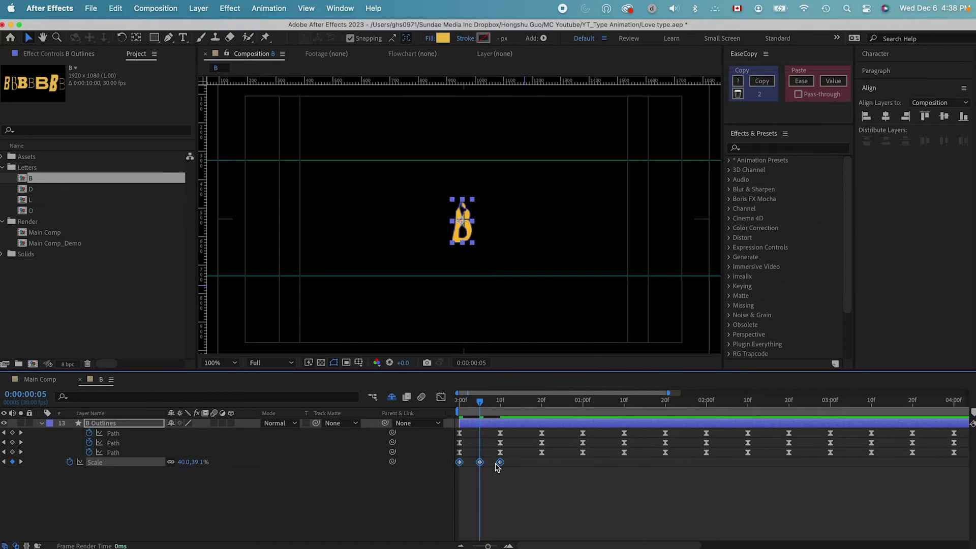
{"action": "right_click", "coordinate": [498, 465]}
{"action": "left_click", "coordinate": [466, 492]}
{"action": "right_click", "coordinate": [500, 462]}
{"action": "left_click", "coordinate": [538, 544]}
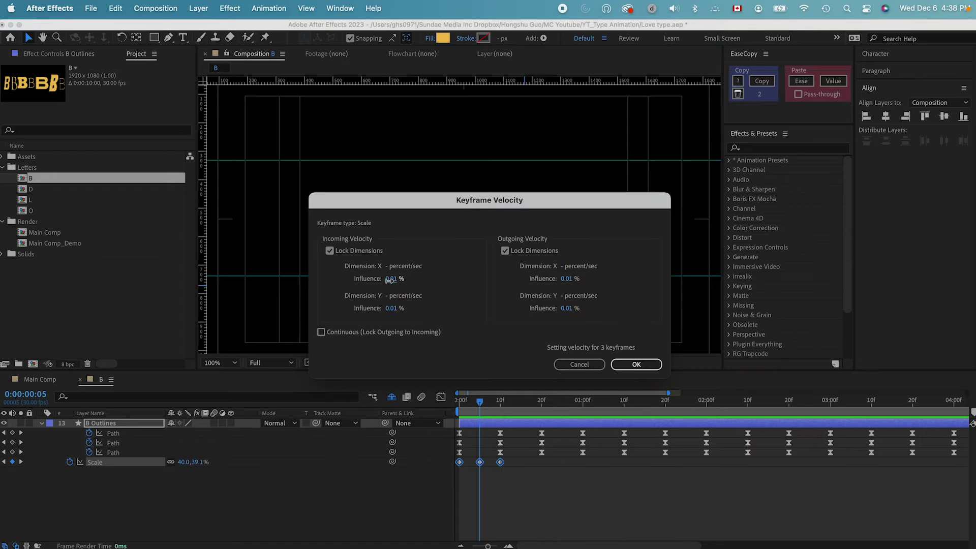
{"action": "left_click", "coordinate": [390, 279]}
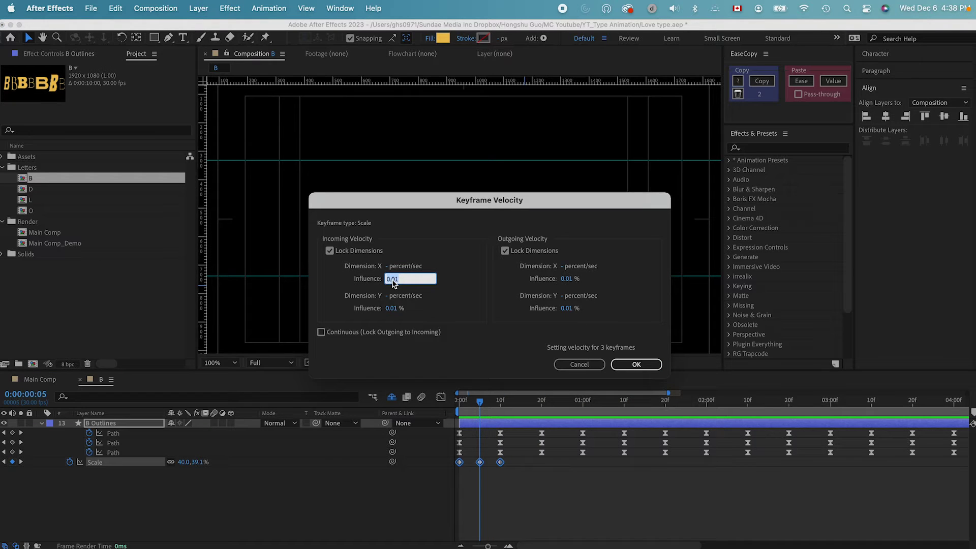
{"action": "left_click", "coordinate": [567, 278]}
{"action": "type", "text": "85"}
{"action": "left_click", "coordinate": [636, 364]}
- Copy the three eased Scale keyframes and paste them at 0:00:00:20 and 0:00:01:10
{"action": "left_click_drag", "start_coordinate": [508, 476], "coordinate": [450, 463]}
{"action": "left_click_drag", "start_coordinate": [529, 402], "coordinate": [583, 402]}
{"action": "key", "text": "super+v"}
{"action": "left_click", "coordinate": [628, 401]}
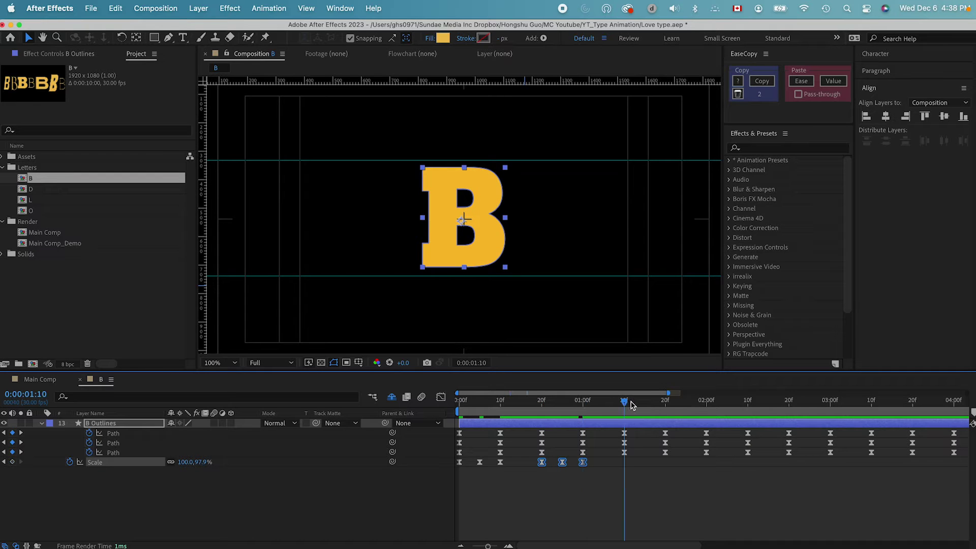
{"action": "key", "text": "ctrl+v"}
- Paste the Scale keyframes at 0:00:02:00, 0:00:02:20, 0:00:03:10 and 0:00:04:00 to cover the remaining morphs
{"action": "left_click_drag", "start_coordinate": [632, 404], "coordinate": [871, 404]}
{"action": "key", "text": "ctrl+v"}
{"action": "key", "text": "ctrl+v"}
{"action": "key", "text": "ctrl+v"}
{"action": "left_click_drag", "start_coordinate": [844, 468], "coordinate": [754, 474]}
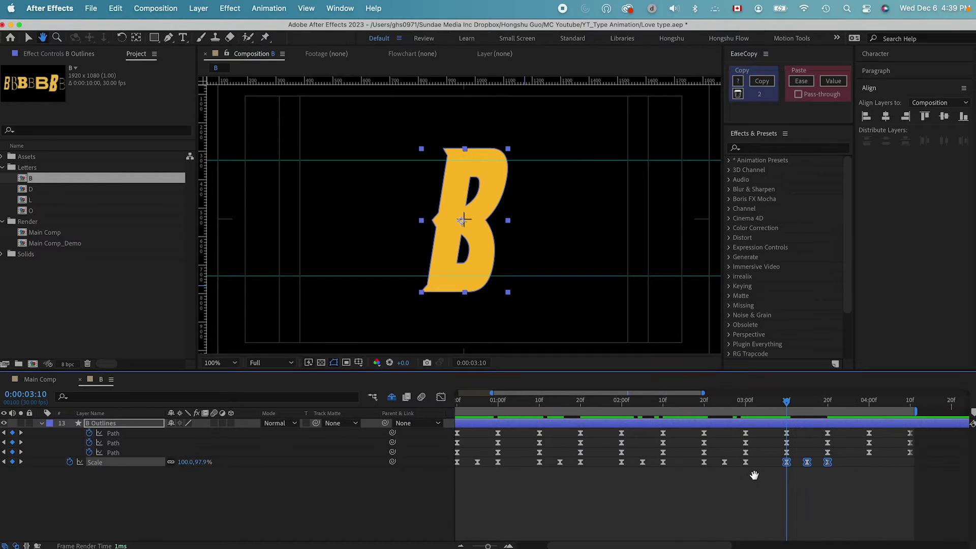
{"action": "left_click_drag", "start_coordinate": [846, 403], "coordinate": [876, 401]}
{"action": "key", "text": "ctrl+v"}
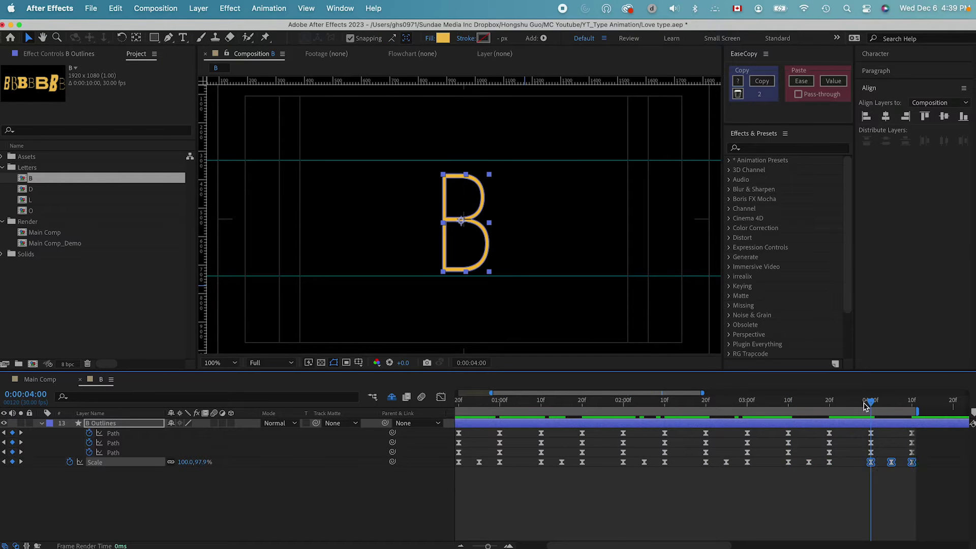
- Deselect the B Outlines keyframes and preview the B animation from 0:00:00:00
{"action": "key", "text": "Home"}
{"action": "left_click_drag", "start_coordinate": [487, 547], "coordinate": [482, 547]}
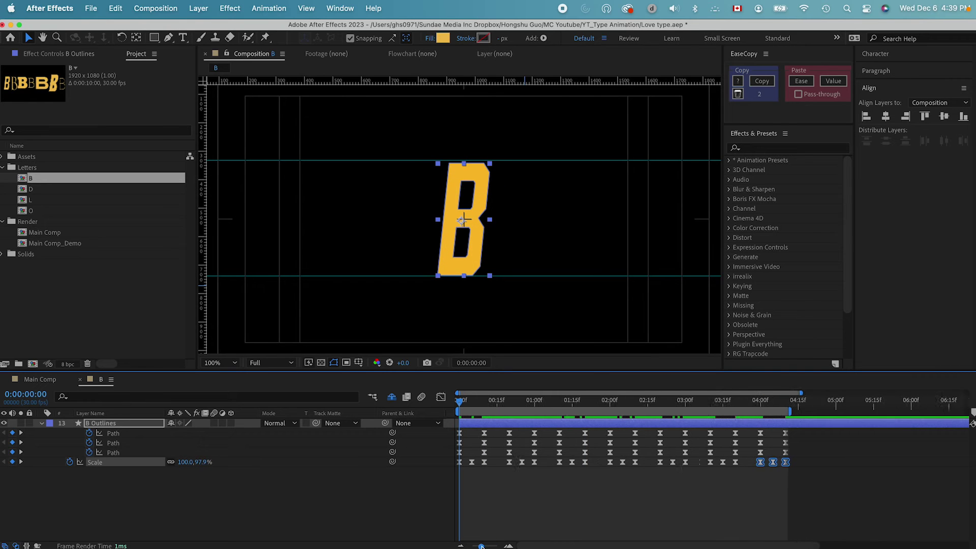
{"action": "left_click", "coordinate": [530, 516]}
{"action": "key", "text": "space"}
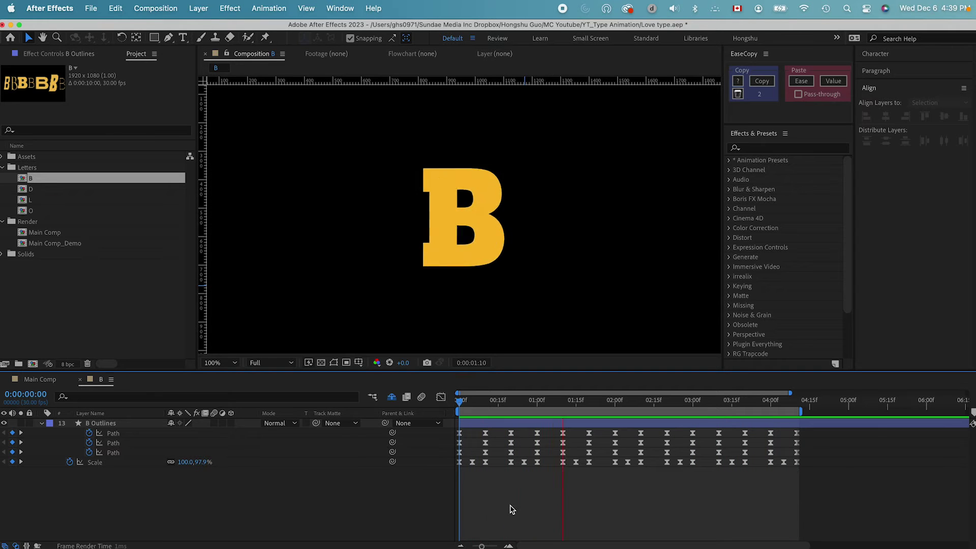
{"action": "key", "text": "space"}
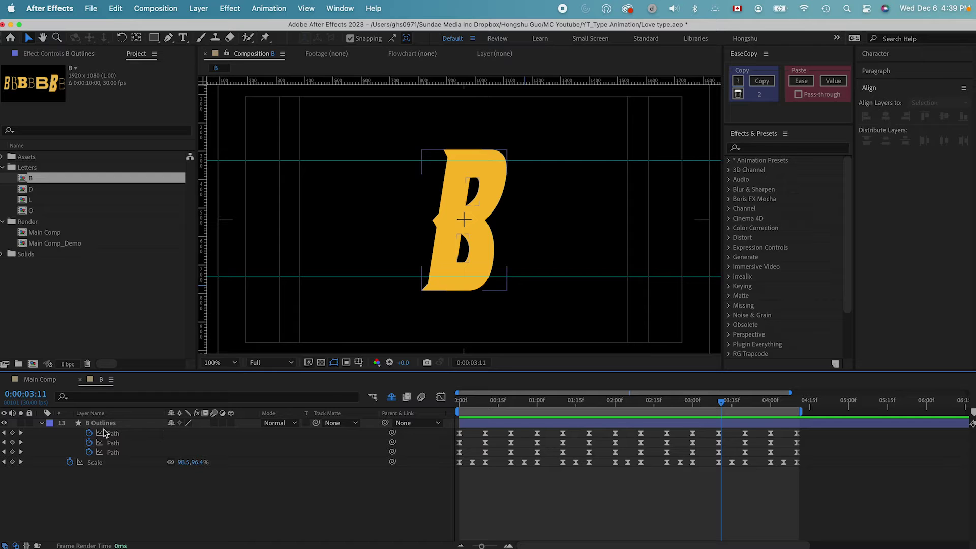
{"action": "left_click", "coordinate": [374, 399]}
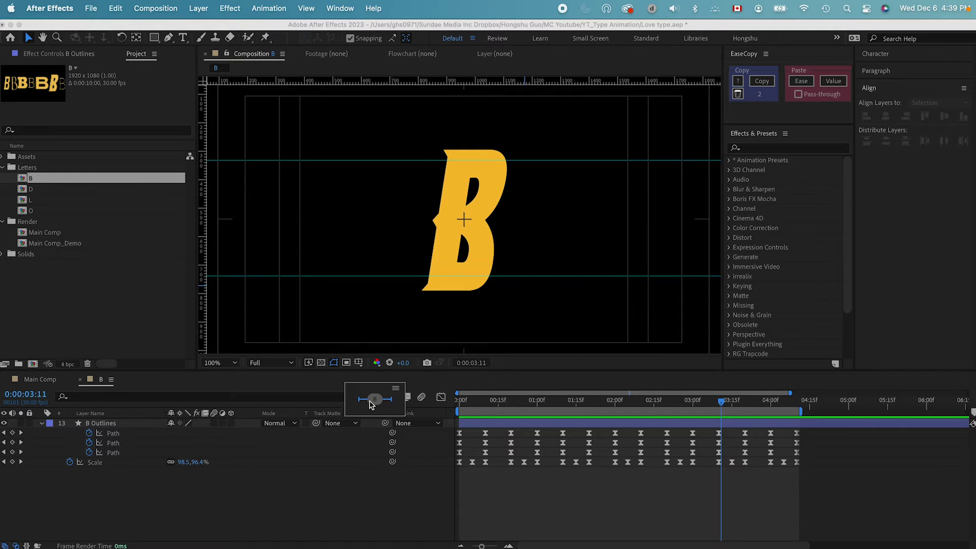
{"action": "left_click", "coordinate": [295, 481]}
- Open Main Comp and place the B composition above the Medium Red Solid 2 layer
{"action": "double_click", "coordinate": [40, 233]}
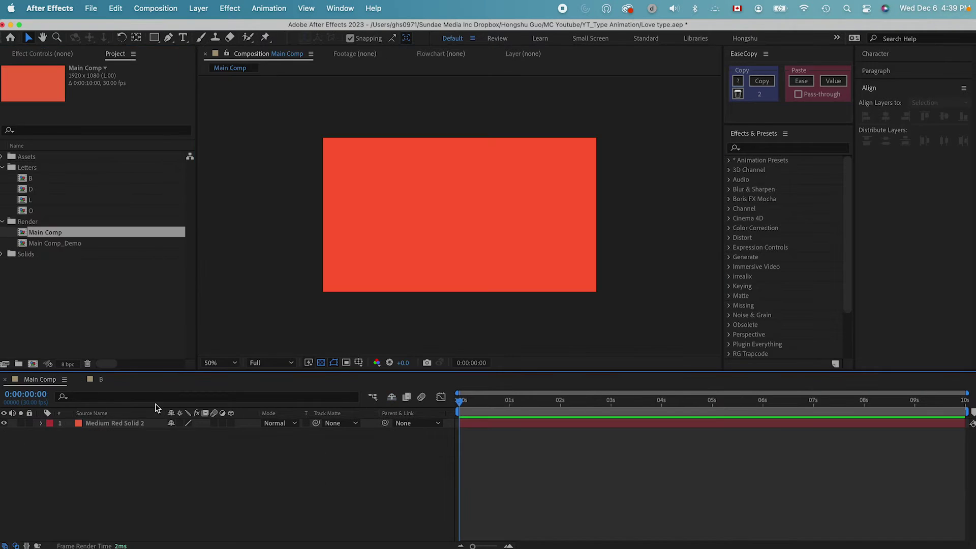
{"action": "left_click_drag", "start_coordinate": [29, 181], "coordinate": [114, 421]}
{"action": "left_click", "coordinate": [199, 497]}
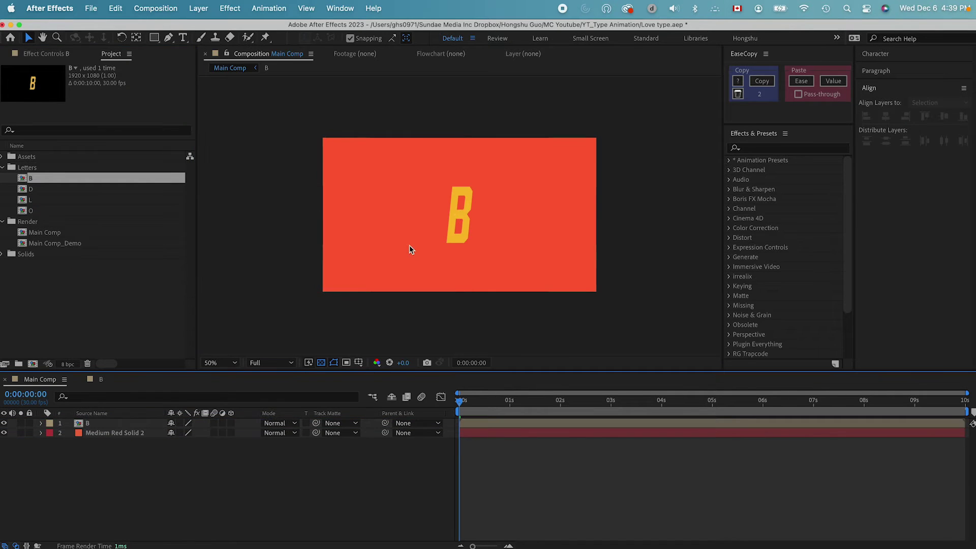
- Preview Main Comp and move the B letter left of the frame's centre
{"action": "key", "text": "space"}
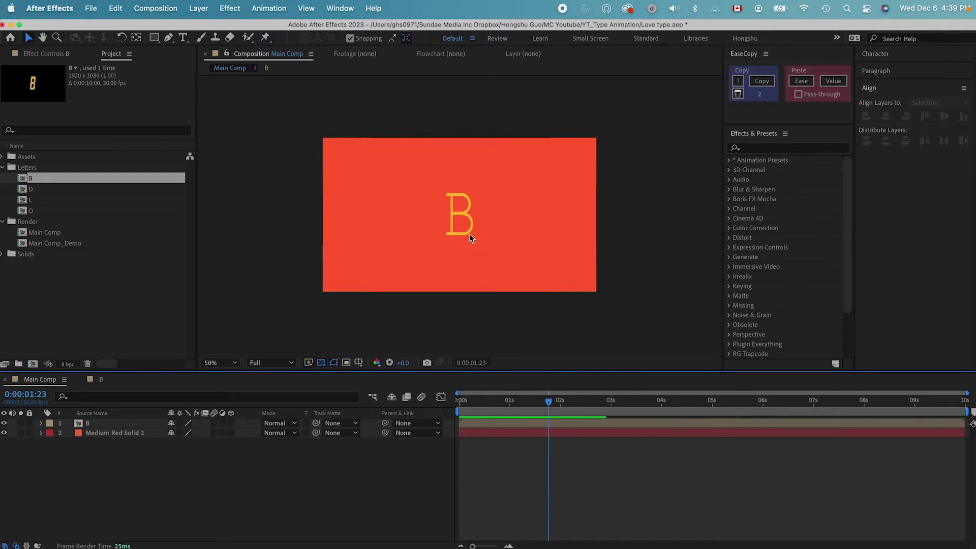
{"action": "left_click_drag", "start_coordinate": [471, 209], "coordinate": [421, 227]}
{"action": "left_click", "coordinate": [367, 456]}
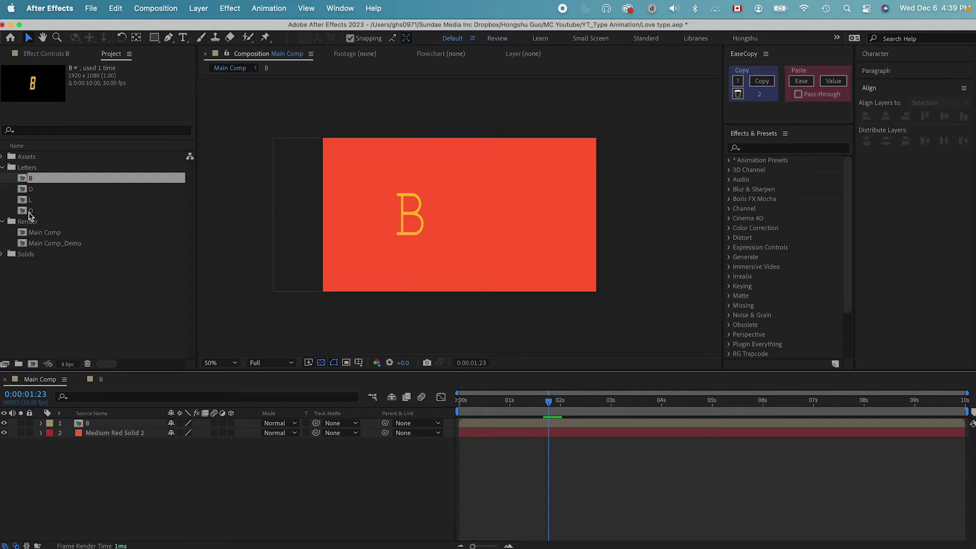
- Open the O composition and create shapes from the O text layer
{"action": "double_click", "coordinate": [31, 213]}
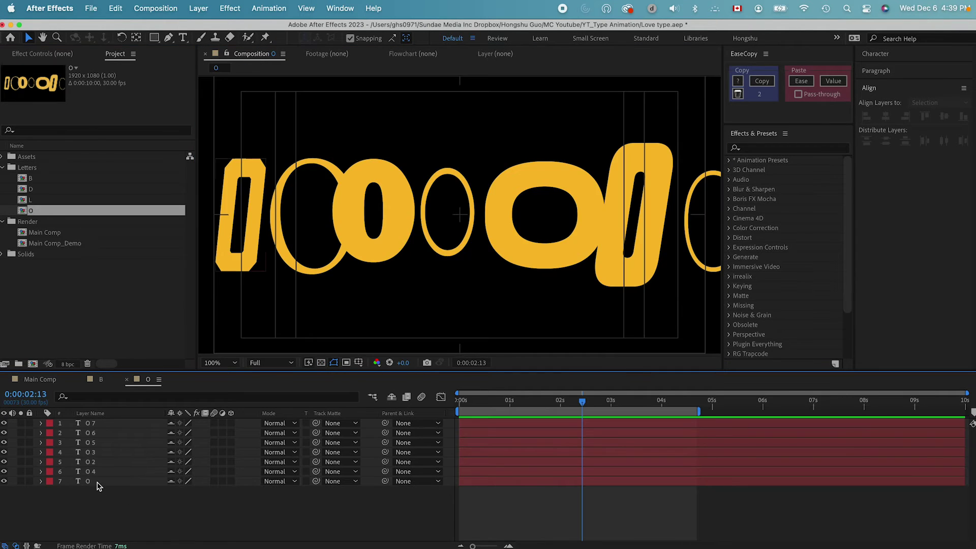
{"action": "left_click", "coordinate": [98, 484]}
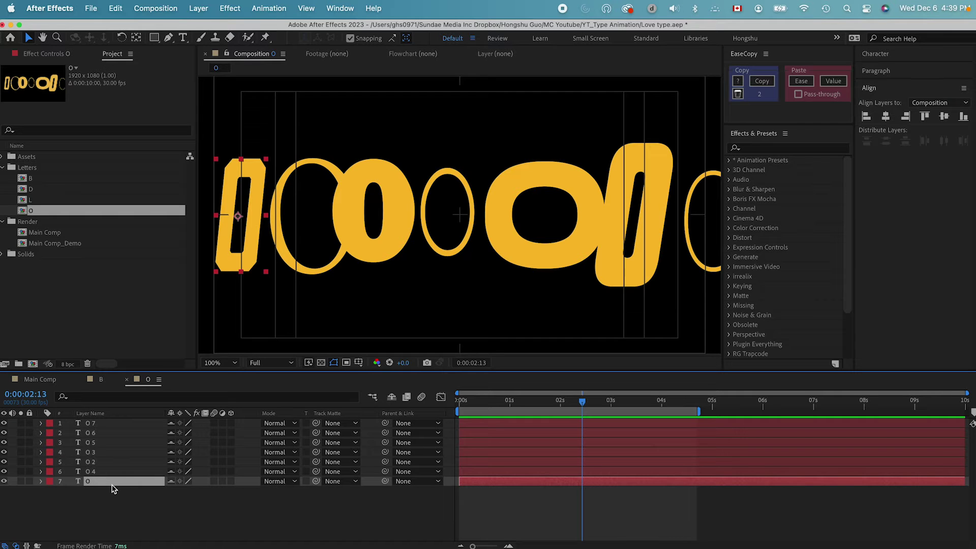
{"action": "left_click", "coordinate": [99, 474]}
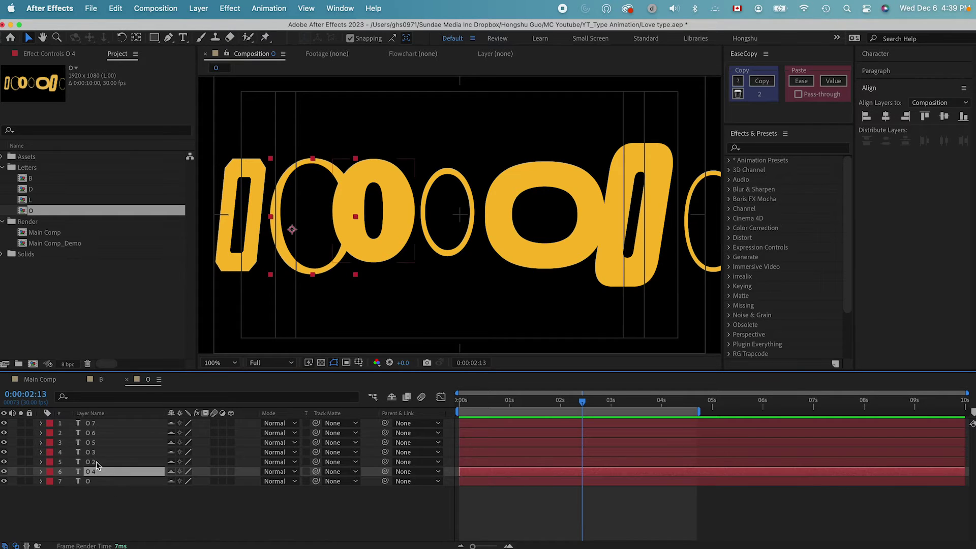
{"action": "left_click", "coordinate": [102, 483]}
{"action": "right_click", "coordinate": [101, 484]}
{"action": "mouse_move", "coordinate": [135, 458]}
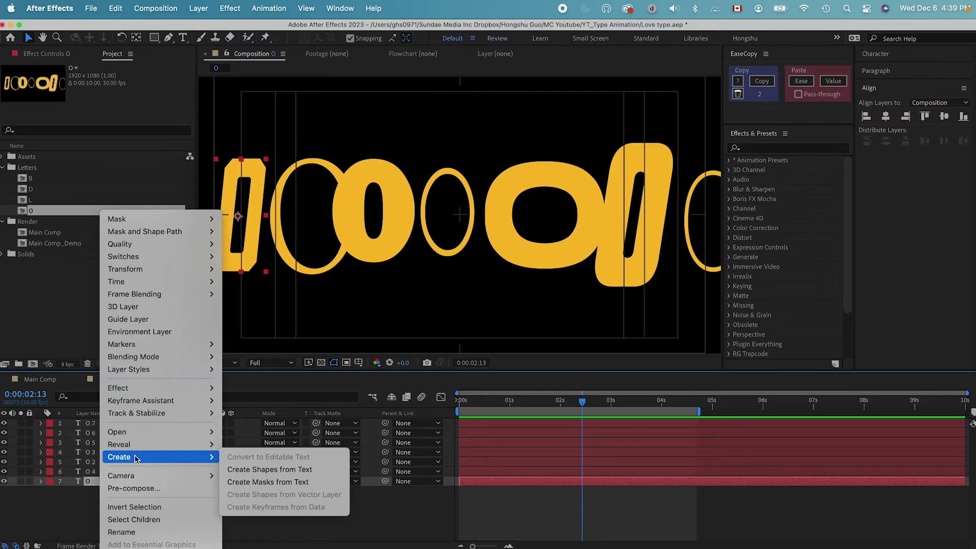
{"action": "left_click", "coordinate": [270, 469]}
- Create shapes from the remaining text layers O 4, O 2, O 3, O 5, O 6 and O 7
{"action": "left_click", "coordinate": [97, 471]}
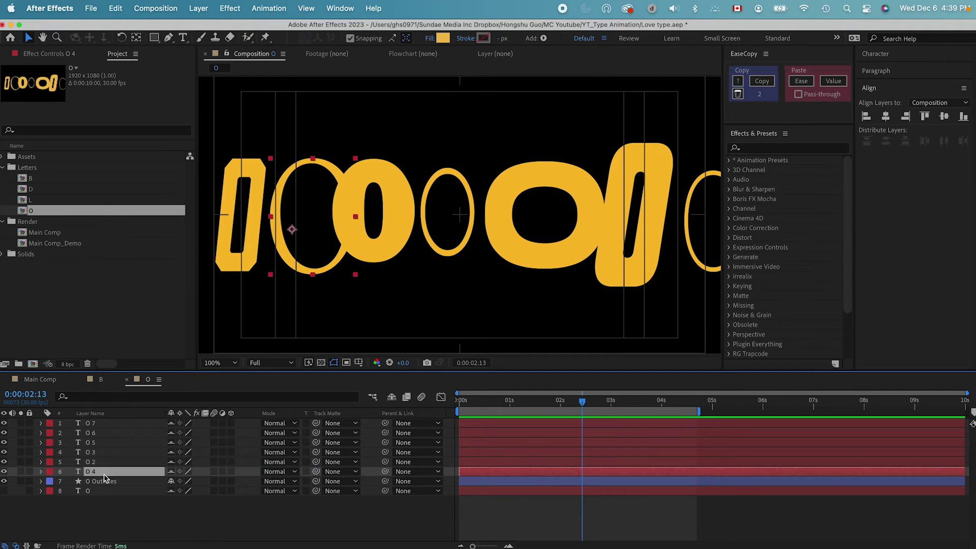
{"action": "right_click", "coordinate": [99, 471]}
{"action": "mouse_move", "coordinate": [128, 475]}
{"action": "mouse_move", "coordinate": [119, 457]}
{"action": "left_click", "coordinate": [256, 469]}
{"action": "left_click", "coordinate": [99, 442]}
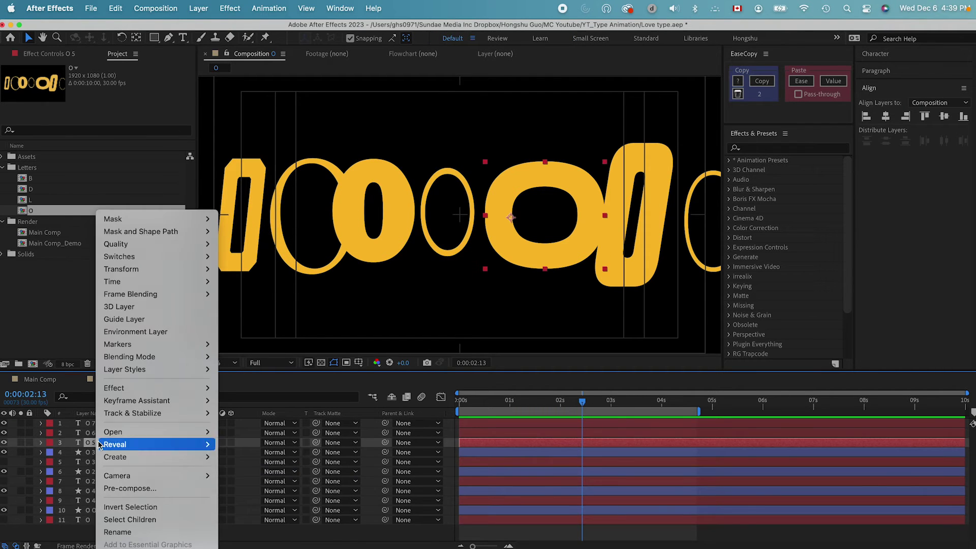
{"action": "right_click", "coordinate": [100, 432]}
{"action": "left_click", "coordinate": [257, 469]}
{"action": "right_click", "coordinate": [88, 423]}
{"action": "left_click", "coordinate": [256, 469]}
- Select the red label group of text layers and hide them from the timeline as shy layers
{"action": "left_click", "coordinate": [50, 433]}
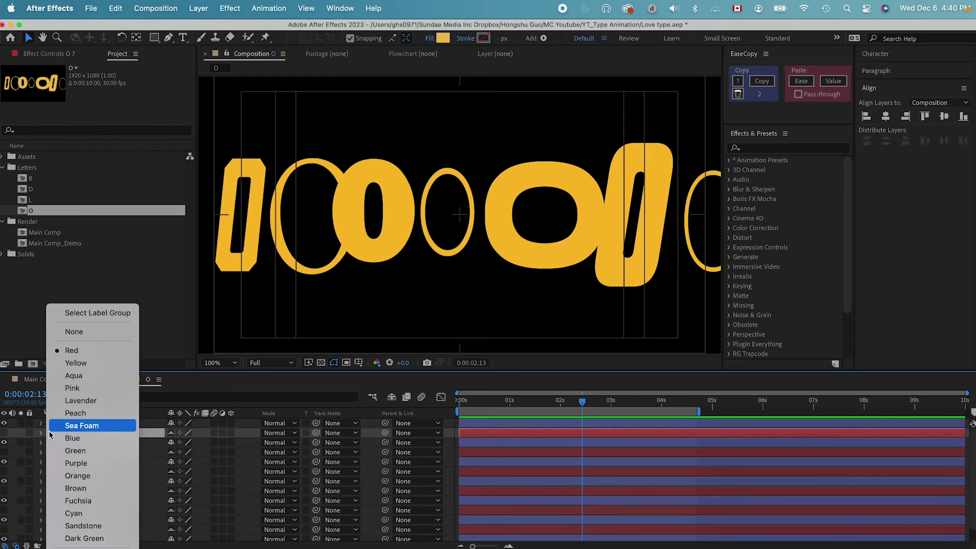
{"action": "left_click", "coordinate": [88, 316]}
{"action": "left_click", "coordinate": [392, 397]}
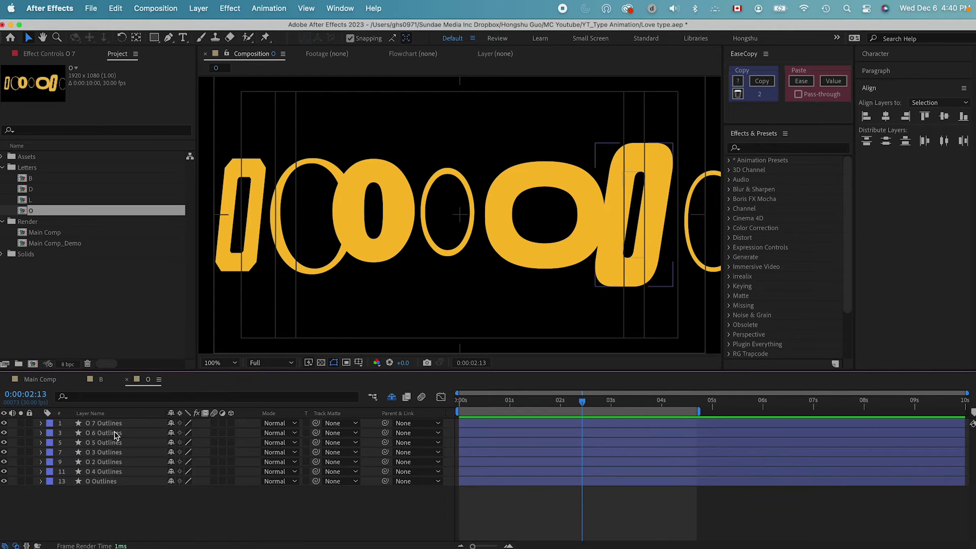
- Select all seven O outline layers at 0:00:00:00 and filter the timeline by "path"
{"action": "left_click", "coordinate": [102, 481]}
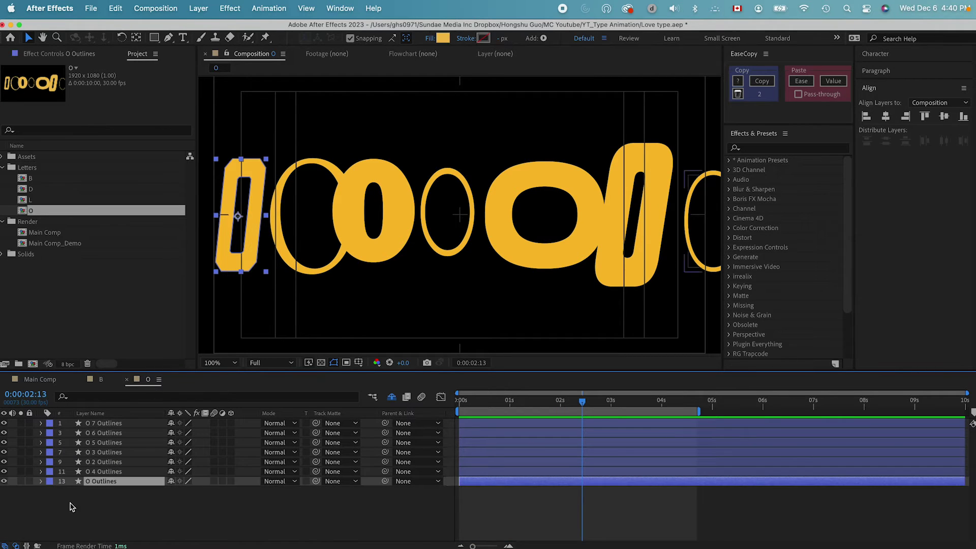
{"action": "key", "text": "Home"}
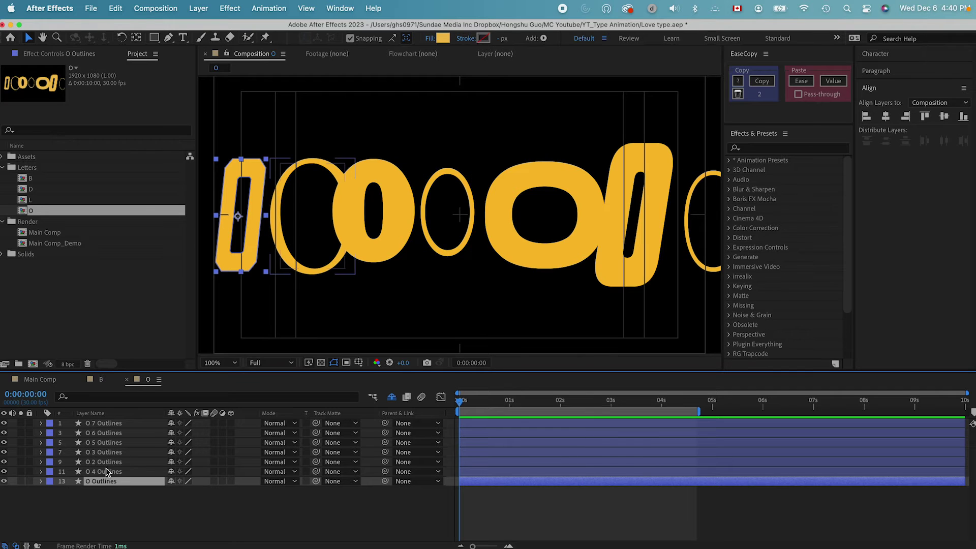
{"action": "left_click", "coordinate": [103, 423]}
{"action": "left_click", "coordinate": [108, 481], "text": "shift"}
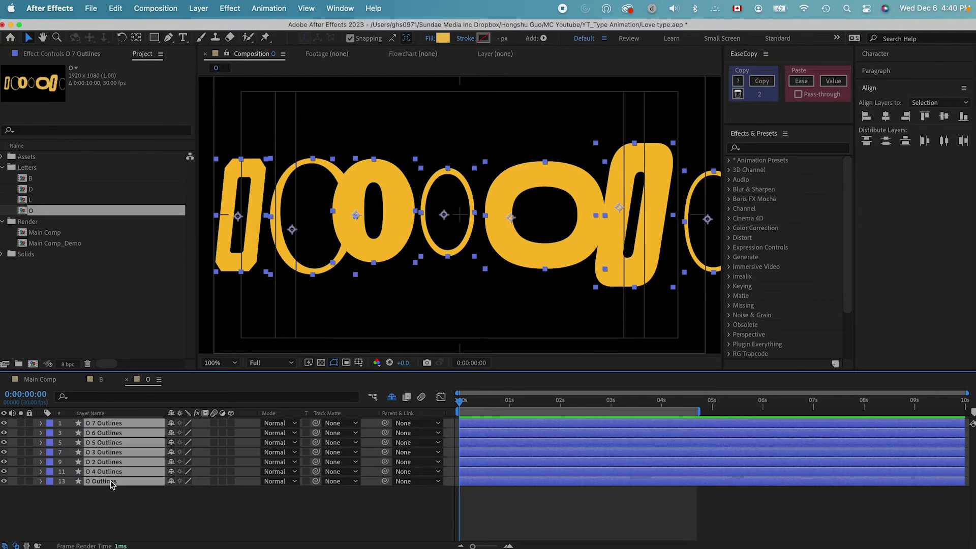
{"action": "left_click", "coordinate": [99, 397]}
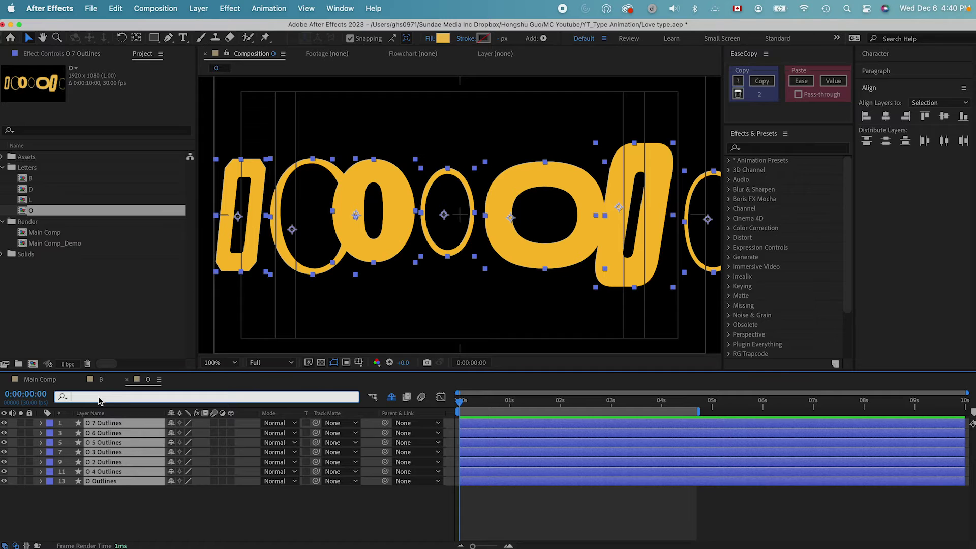
{"action": "type", "text": "path"}
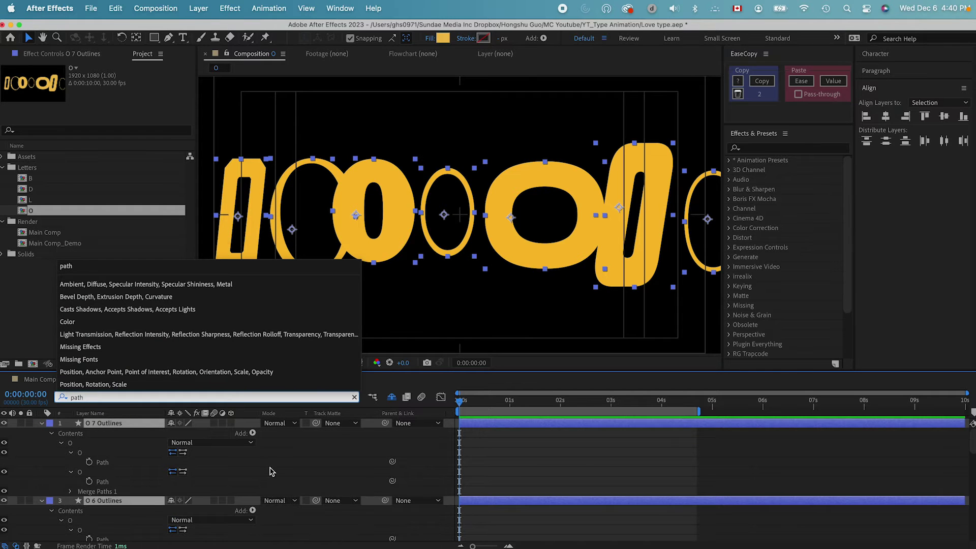
- Set Path keyframes at 0:00:00:00 for the inner and outer paths of all seven O outline layers
{"action": "left_click", "coordinate": [89, 462]}
{"action": "scroll", "coordinate": [118, 510], "scroll_direction": "down", "scroll_amount": 8}
{"action": "left_click", "coordinate": [88, 451]}
{"action": "scroll", "coordinate": [111, 510], "scroll_direction": "down", "scroll_amount": 4}
{"action": "left_click", "coordinate": [89, 451]}
{"action": "left_click", "coordinate": [89, 508]}
{"action": "left_click", "coordinate": [89, 528]}
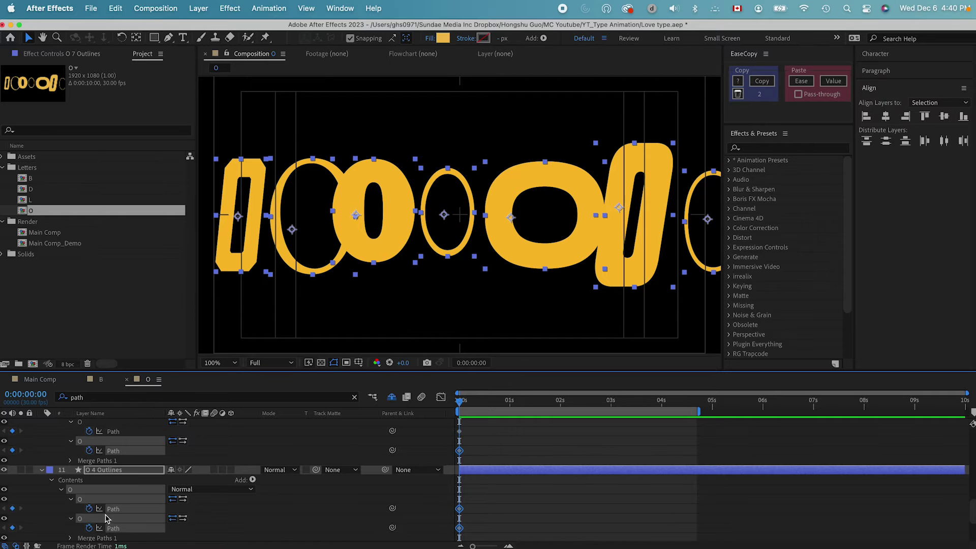
{"action": "scroll", "coordinate": [105, 512], "scroll_direction": "down", "scroll_amount": 3}
{"action": "left_click", "coordinate": [102, 508]}
{"action": "scroll", "coordinate": [106, 501], "scroll_direction": "down", "scroll_amount": 3}
{"action": "left_click", "coordinate": [463, 508]}
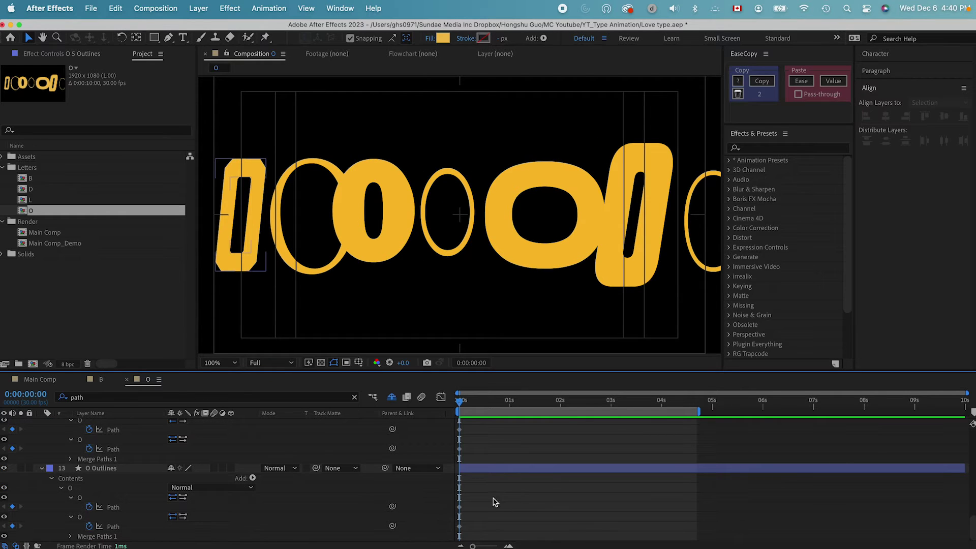
- Copy the O 4 Outlines Path keyframes and paste them onto the O Outlines paths at 0:00:00:10 and 0:00:00:20
{"action": "left_click", "coordinate": [105, 468]}
{"action": "scroll", "coordinate": [137, 468], "scroll_direction": "up", "scroll_amount": 2}
{"action": "scroll", "coordinate": [137, 468], "scroll_direction": "up", "scroll_amount": 2}
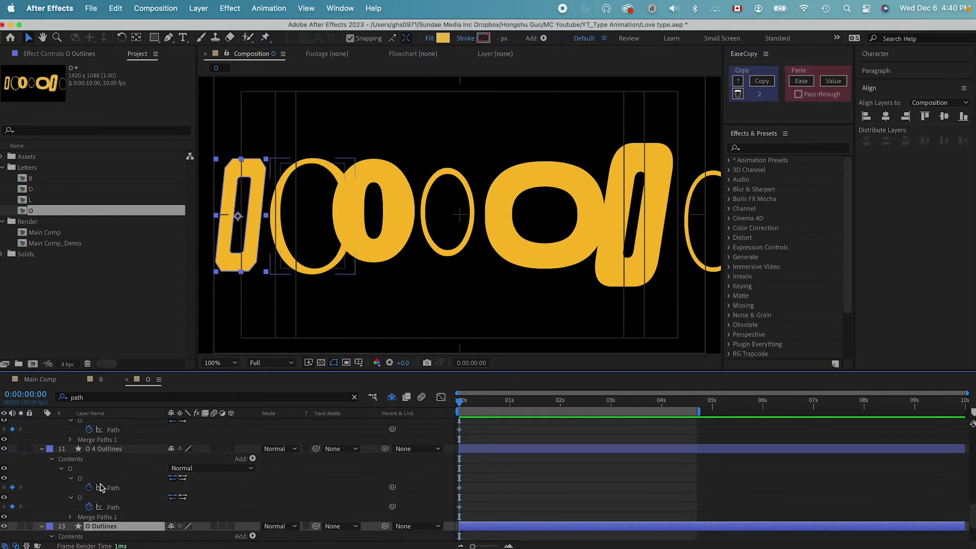
{"action": "left_click_drag", "start_coordinate": [469, 489], "coordinate": [435, 512]}
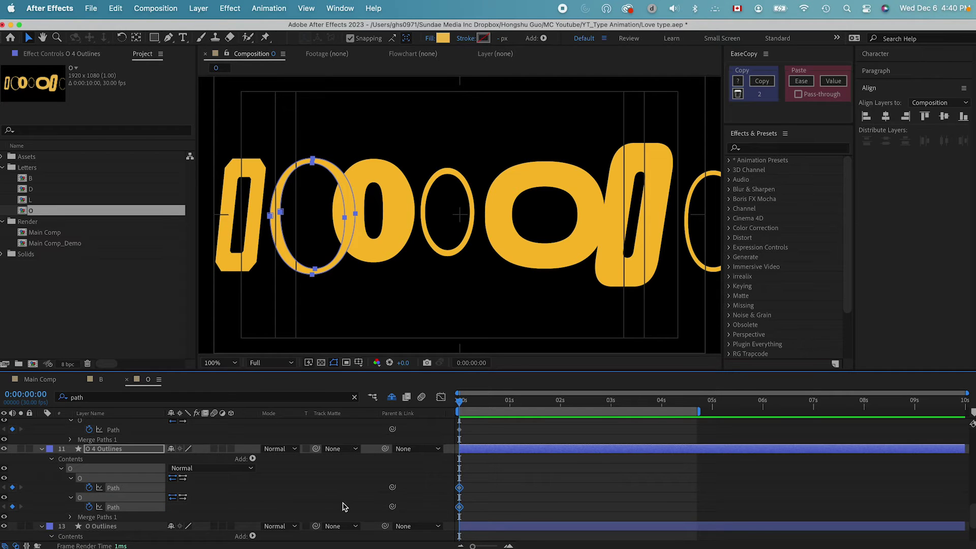
{"action": "scroll", "coordinate": [241, 503], "scroll_direction": "down", "scroll_amount": 3}
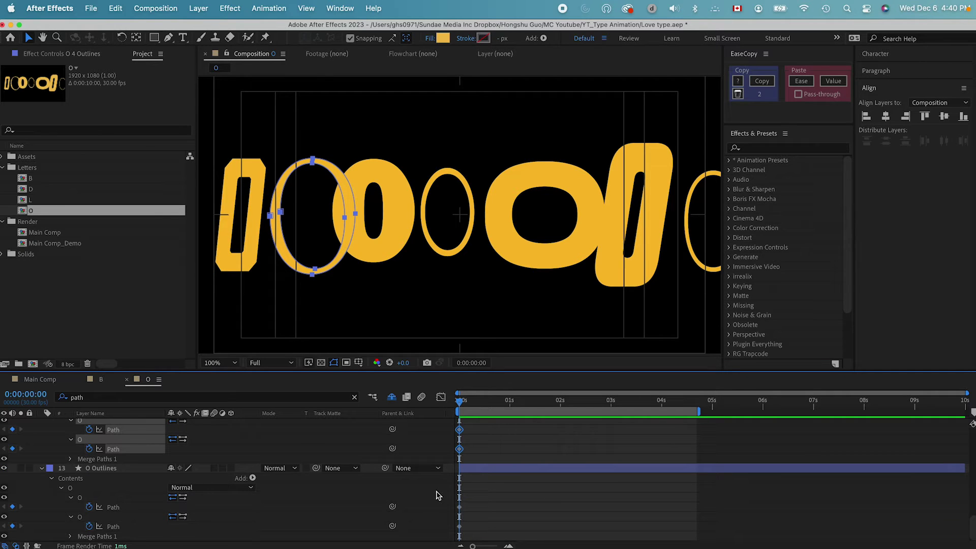
{"action": "key", "text": "shift+Page_Down"}
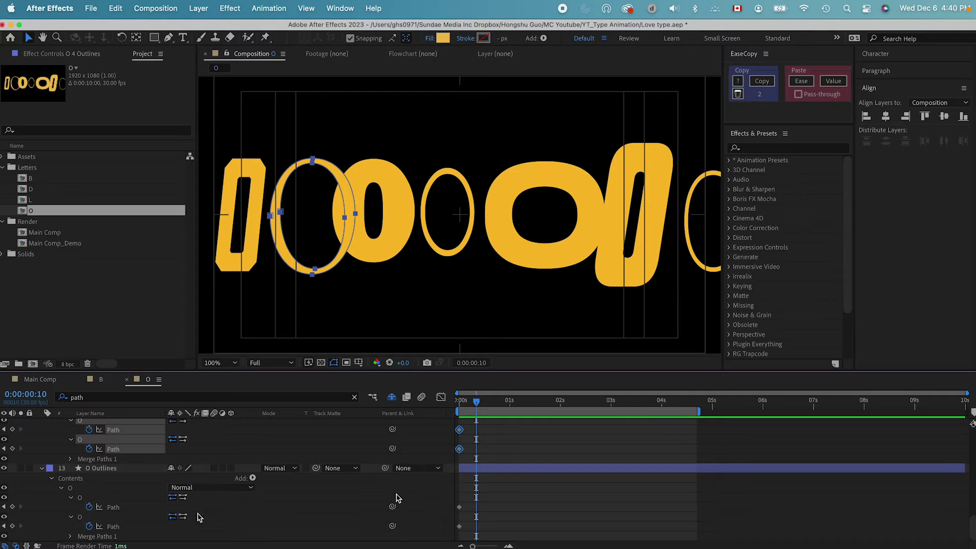
{"action": "left_click", "coordinate": [113, 507]}
{"action": "left_click", "coordinate": [117, 526], "text": "shift"}
{"action": "key", "text": "super+v"}
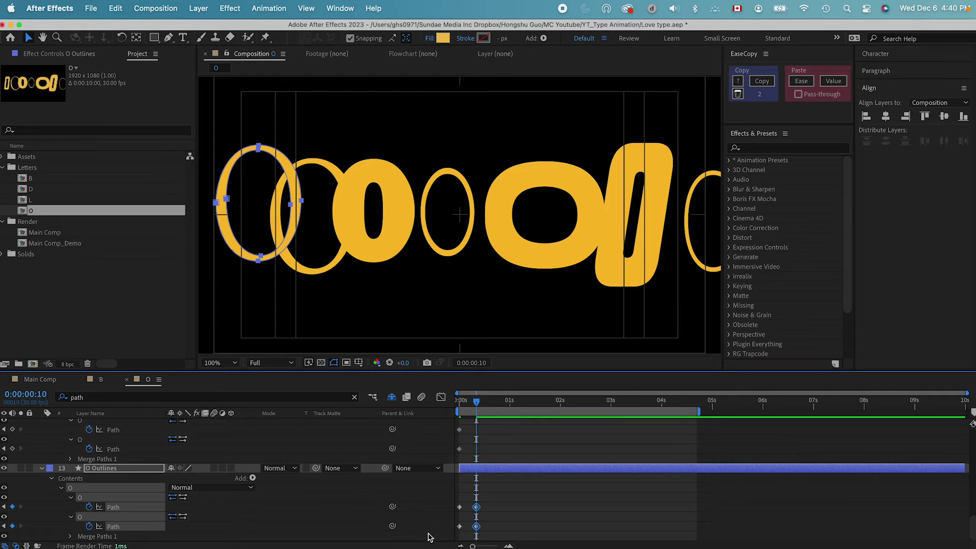
{"action": "key", "text": "shift+Page_Down"}
{"action": "key", "text": "super+v"}
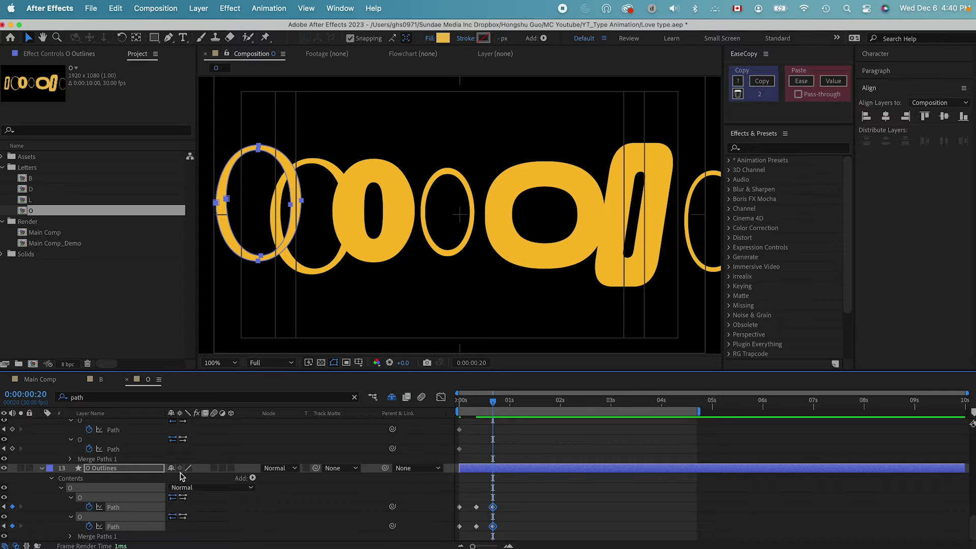
- Turn off the visibility of the O 4 Outlines layer
{"action": "scroll", "coordinate": [175, 464], "scroll_direction": "up", "scroll_amount": 3}
{"action": "left_click", "coordinate": [6, 439]}
{"action": "scroll", "coordinate": [141, 452], "scroll_direction": "up", "scroll_amount": 2}
{"action": "scroll", "coordinate": [537, 462], "scroll_direction": "up", "scroll_amount": 1}
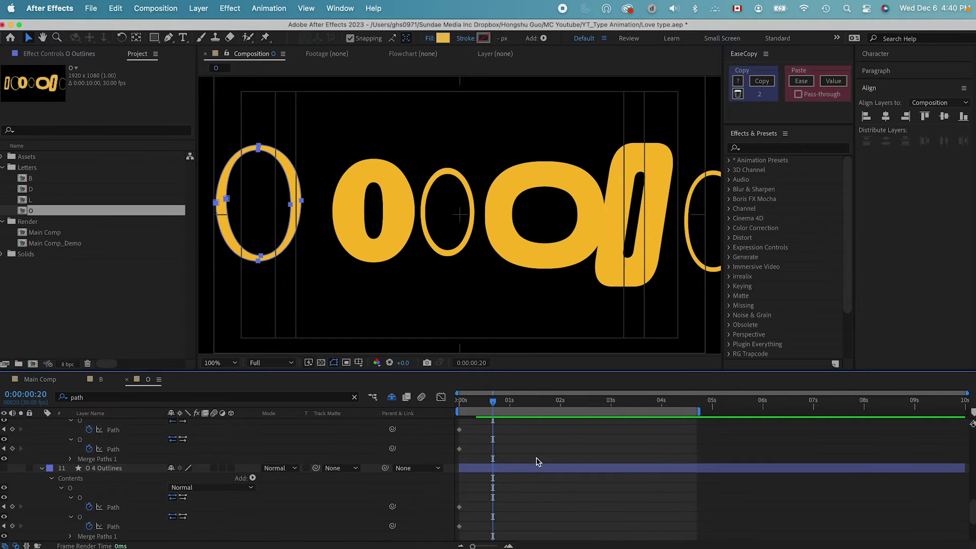
- Copy the O 2 Outlines Path keyframes and paste them onto the O Outlines paths at 0:00:01:00 and 0:00:01:10
{"action": "left_click_drag", "start_coordinate": [478, 426], "coordinate": [450, 453]}
{"action": "scroll", "coordinate": [184, 511], "scroll_direction": "down", "scroll_amount": 5}
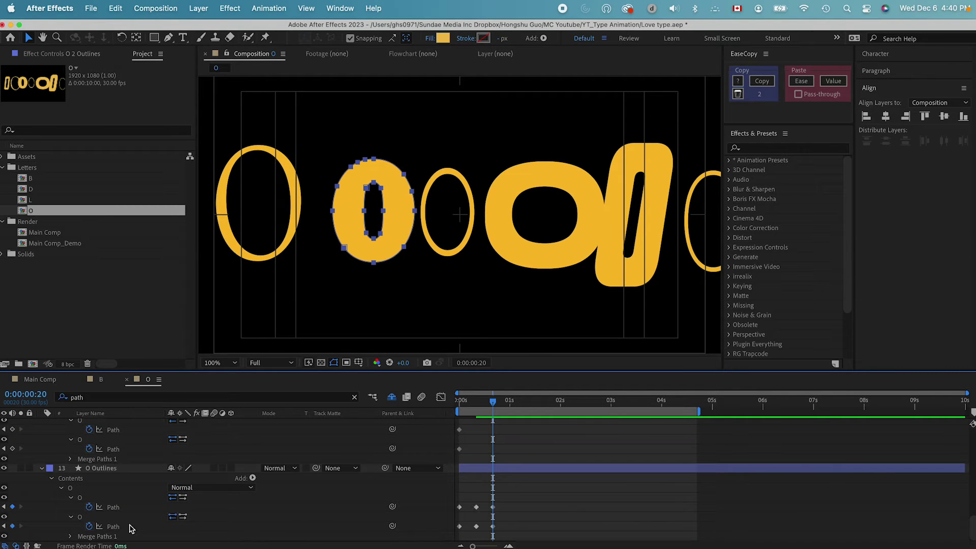
{"action": "left_click", "coordinate": [121, 509]}
{"action": "left_click", "coordinate": [119, 526], "text": "shift"}
{"action": "key", "text": "shift+Page_Down"}
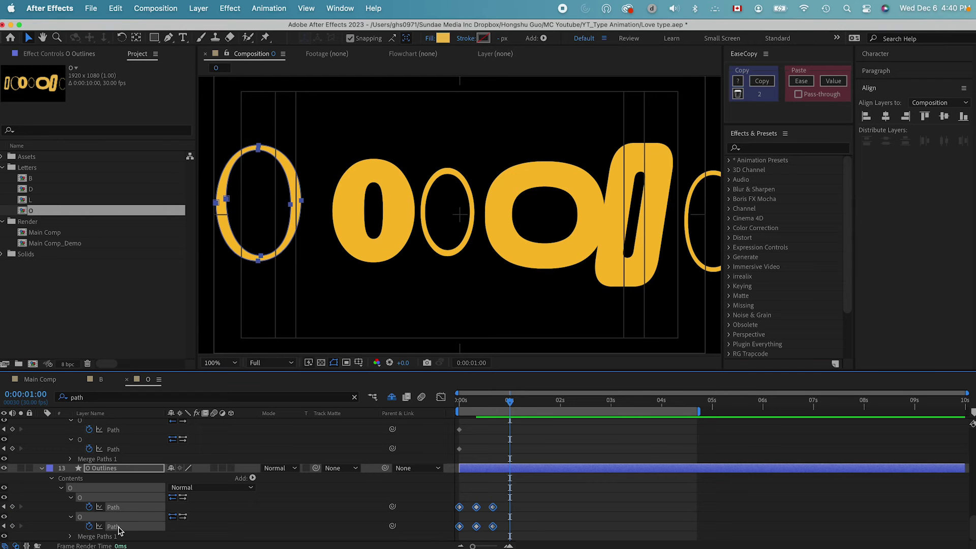
{"action": "key", "text": "super+v"}
{"action": "key", "text": "shift+Page_Down"}
{"action": "key", "text": "super+v"}
- Hide the O 2 Outlines layer and copy the O 3 Outlines Path keyframes onto the O Outlines paths at 0:00:01:20 and 0:00:02:00
{"action": "scroll", "coordinate": [188, 465], "scroll_direction": "up", "scroll_amount": 10}
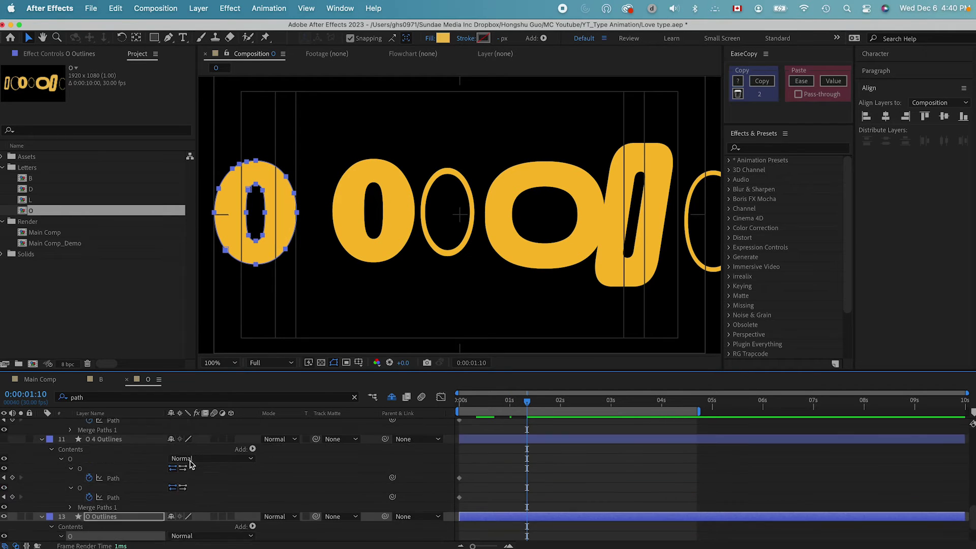
{"action": "left_click", "coordinate": [6, 516]}
{"action": "left_click_drag", "start_coordinate": [467, 474], "coordinate": [439, 515]}
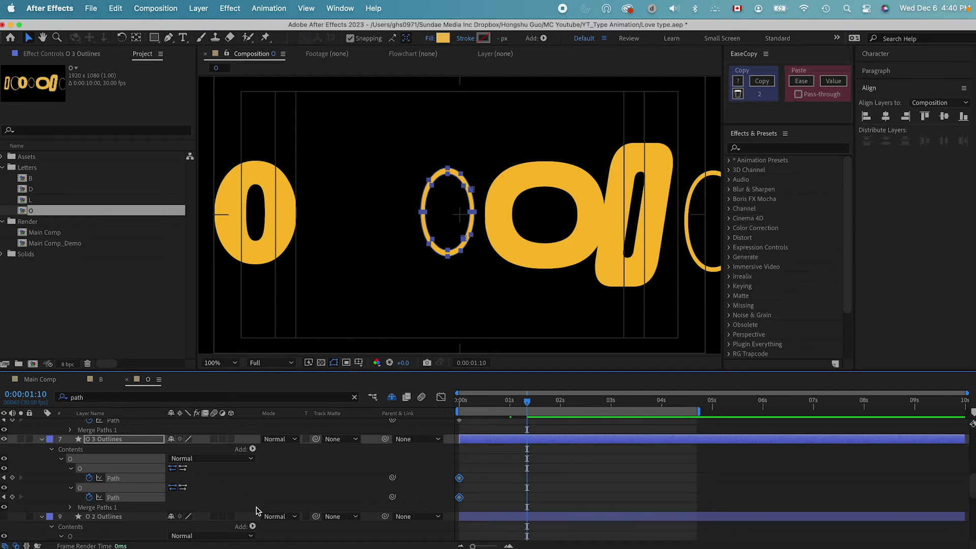
{"action": "scroll", "coordinate": [245, 508], "scroll_direction": "down", "scroll_amount": 10}
{"action": "left_click", "coordinate": [120, 507]}
{"action": "left_click", "coordinate": [118, 528], "text": "shift"}
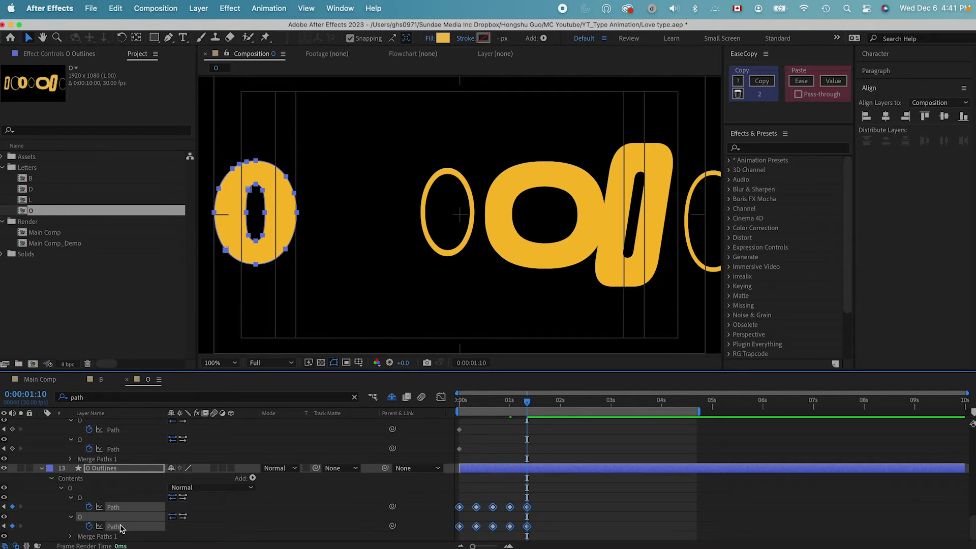
{"action": "key", "text": "shift+Page_Down"}
{"action": "key", "text": "super+v"}
{"action": "key", "text": "shift+Page_Down"}
{"action": "key", "text": "super+v"}
- Paste the O 5 Outlines Path keyframes onto the O Outlines paths at 0:00:02:10 and 0:00:02:20, and hide the O 5 Outlines layer
{"action": "scroll", "coordinate": [154, 503], "scroll_direction": "up", "scroll_amount": 5}
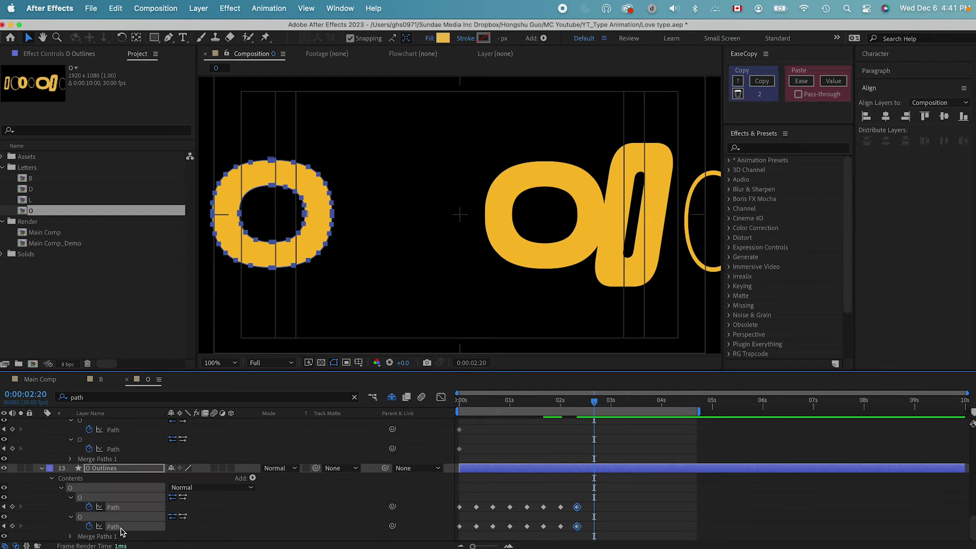
{"action": "scroll", "coordinate": [122, 528], "scroll_direction": "up", "scroll_amount": 10}
{"action": "left_click", "coordinate": [4, 448]}
{"action": "left_click", "coordinate": [4, 449]}
{"action": "scroll", "coordinate": [163, 473], "scroll_direction": "up", "scroll_amount": 1}
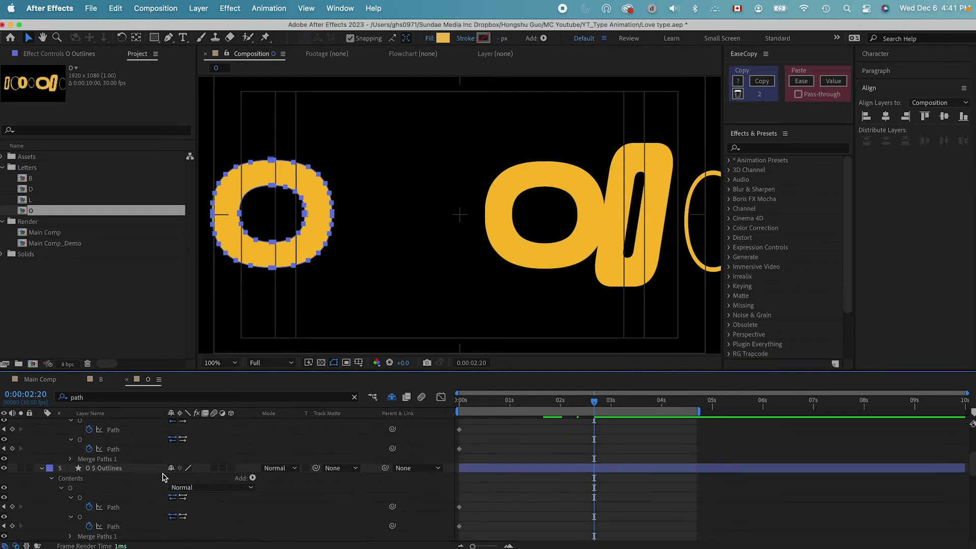
{"action": "left_click", "coordinate": [4, 468]}
- Copy the O 6 Outlines Path keyframes onto the O Outlines paths at 0:00:03:00 and 0:00:03:10, and hide the O 6 Outlines layer
{"action": "left_click", "coordinate": [113, 458]}
{"action": "left_click", "coordinate": [113, 478], "text": "shift"}
{"action": "scroll", "coordinate": [81, 483], "scroll_direction": "down", "scroll_amount": 10}
{"action": "left_click", "coordinate": [113, 506]}
{"action": "left_click", "coordinate": [111, 527], "text": "shift"}
{"action": "key", "text": "shift+Page_Down"}
{"action": "key", "text": "super+v"}
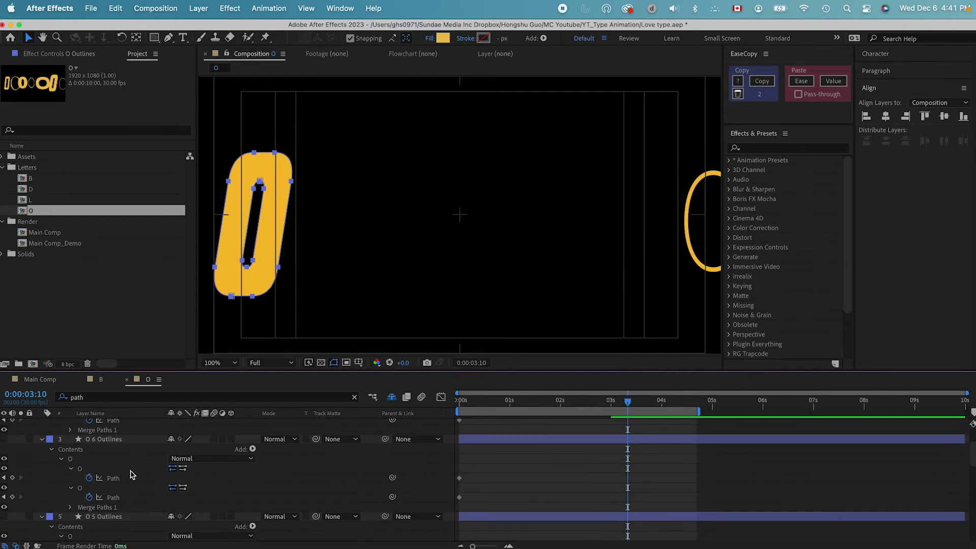
- Paste the O 7 Outlines Path keyframes onto the O Outlines paths at 0:00:03:20 and 0:00:04:00
{"action": "scroll", "coordinate": [132, 473], "scroll_direction": "down", "scroll_amount": 12}
{"action": "key", "text": "shift+Page_Down"}
{"action": "key", "text": "ctrl+v"}
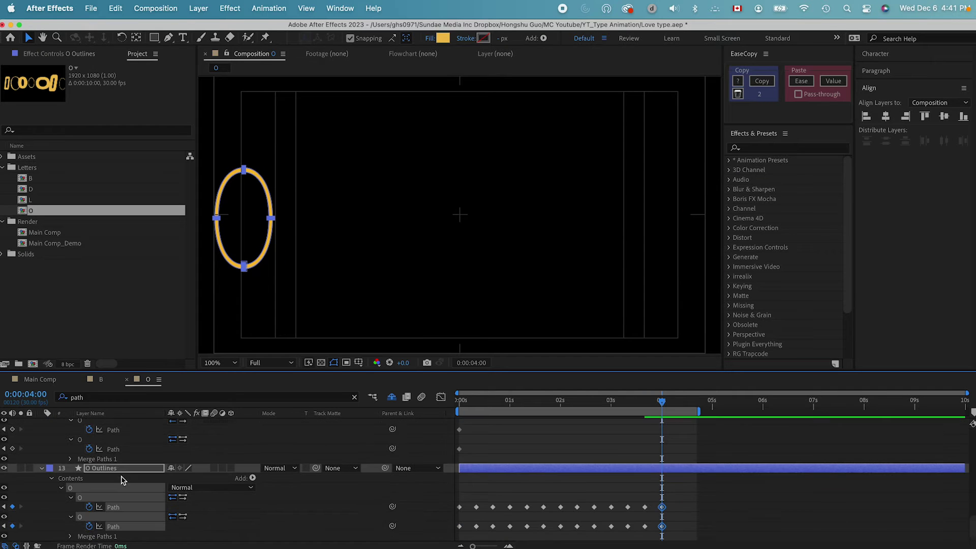
- Copy the first pair of O Outlines Path keyframes and paste them at 0:00:04:10 to close the loop
{"action": "key", "text": "shift+Page_Down"}
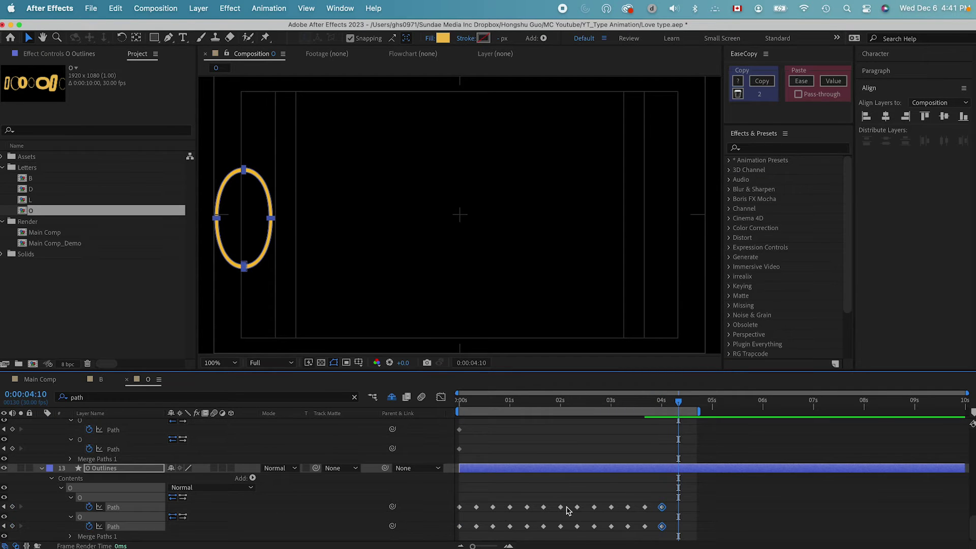
{"action": "left_click_drag", "start_coordinate": [470, 504], "coordinate": [459, 530]}
{"action": "key", "text": "super+c"}
{"action": "key", "text": "super+v"}
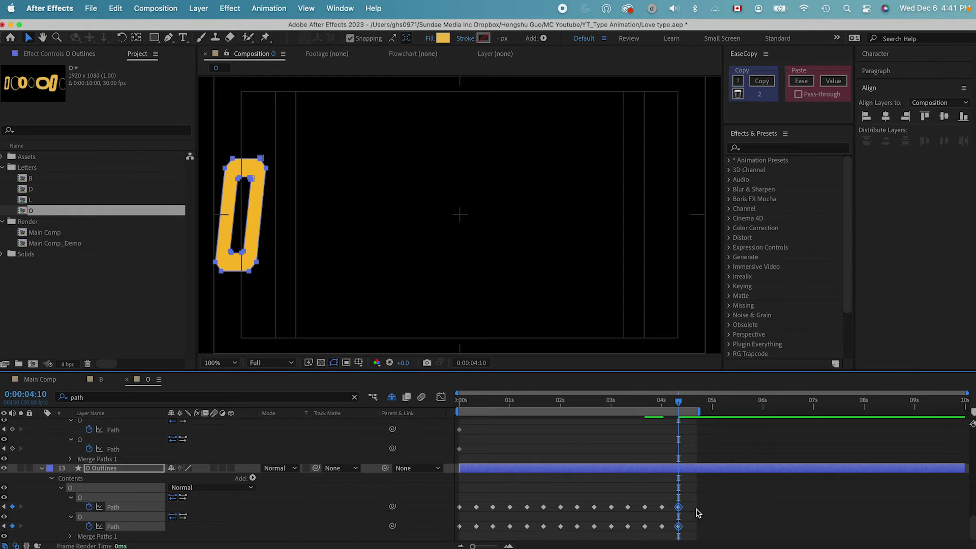
- Set the incoming and outgoing velocity influence of all O Outlines Path keyframes to 95%
{"action": "left_click_drag", "start_coordinate": [679, 404], "coordinate": [391, 425]}
{"action": "left_click_drag", "start_coordinate": [694, 498], "coordinate": [454, 546]}
{"action": "right_click", "coordinate": [679, 530]}
{"action": "left_click", "coordinate": [684, 544]}
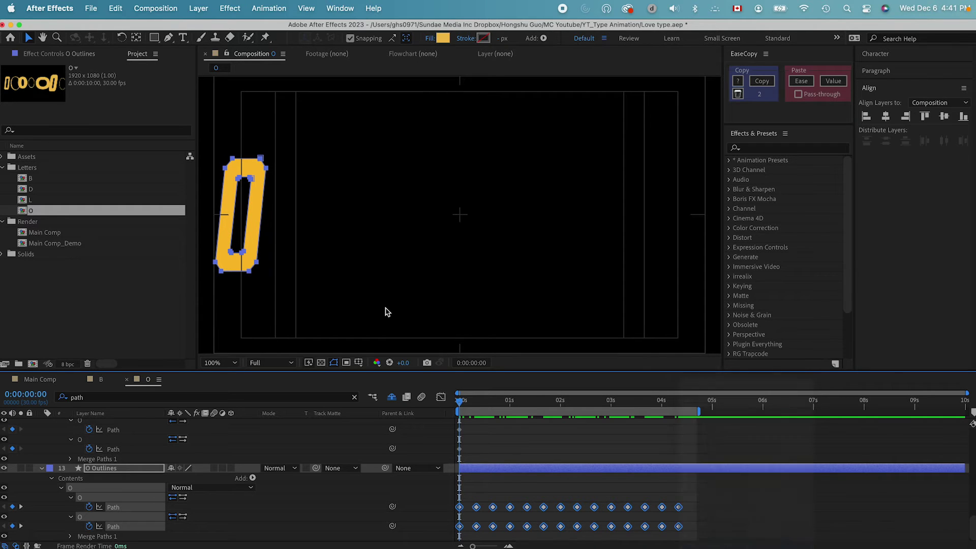
{"action": "left_click", "coordinate": [394, 265]}
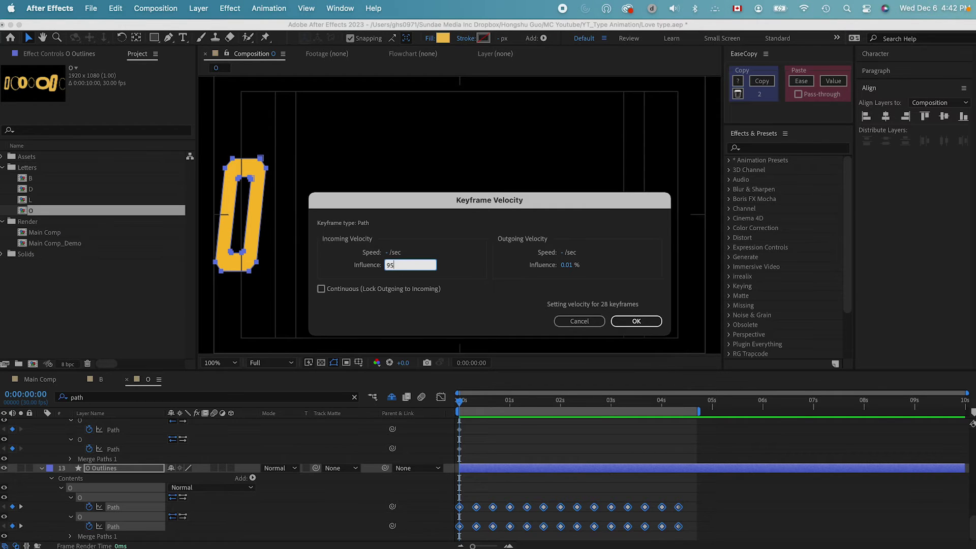
{"action": "left_click", "coordinate": [566, 265]}
{"action": "type", "text": "95"}
{"action": "left_click", "coordinate": [636, 321]}
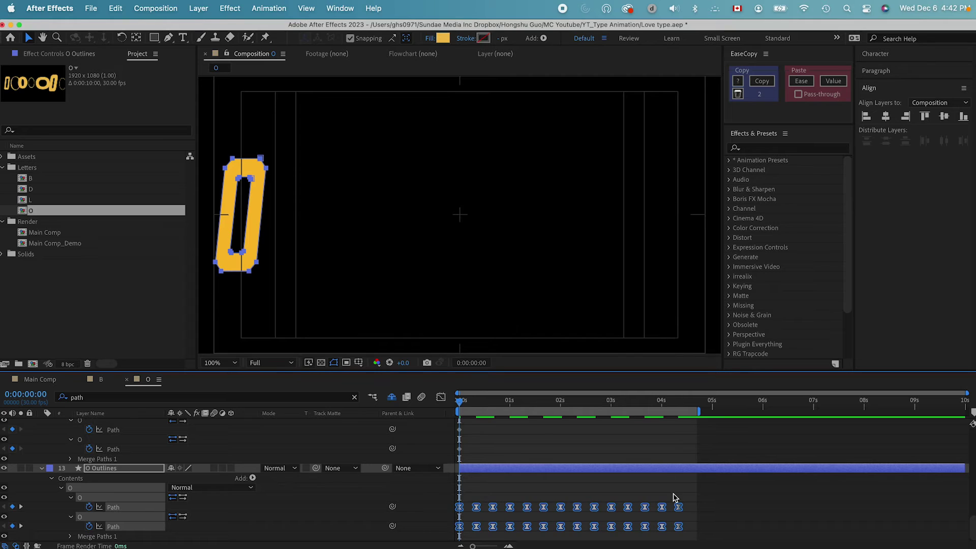
- Play back the eased O animation to check the morph between fonts
{"action": "left_click", "coordinate": [699, 504]}
{"action": "key", "text": "space"}
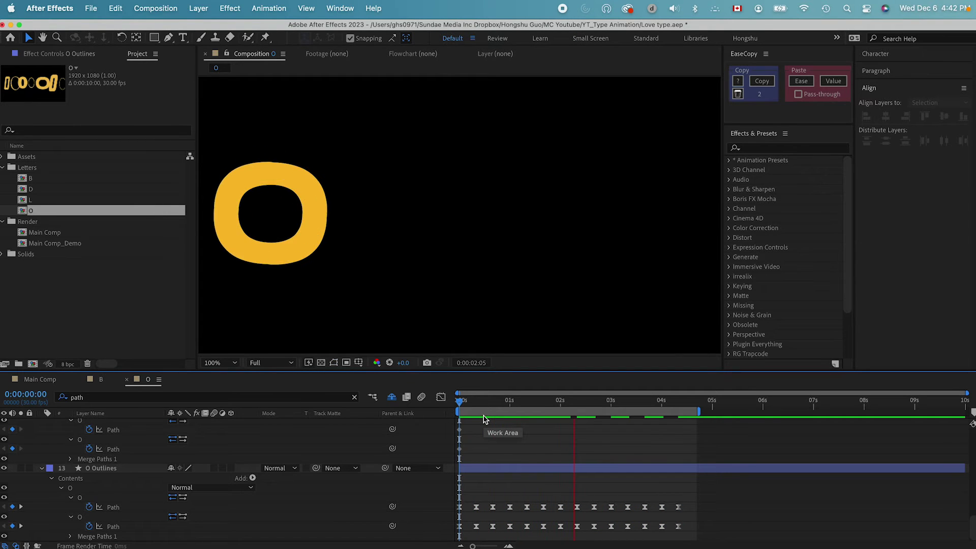
{"action": "key", "text": "space"}
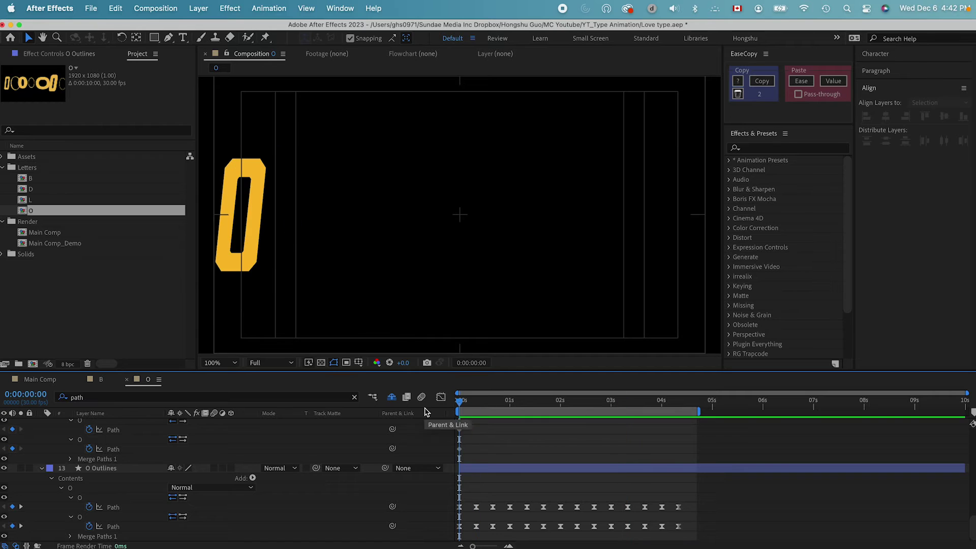
- Centre the O Outlines layer horizontally in the composition
{"action": "left_click", "coordinate": [101, 468]}
{"action": "left_click", "coordinate": [886, 118]}
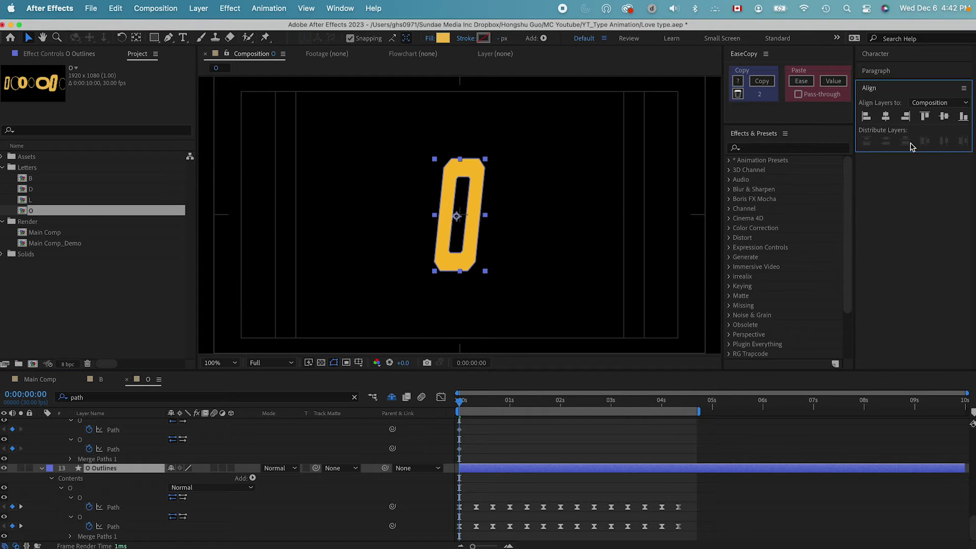
{"action": "left_click", "coordinate": [534, 447]}
- Collapse all layers and delete the O 2 Outlines through O 7 Outlines layers, keeping only O Outlines
{"action": "scroll", "coordinate": [196, 459], "scroll_direction": "up", "scroll_amount": 10}
{"action": "scroll", "coordinate": [194, 459], "scroll_direction": "up", "scroll_amount": 5}
{"action": "key", "text": "super+a"}
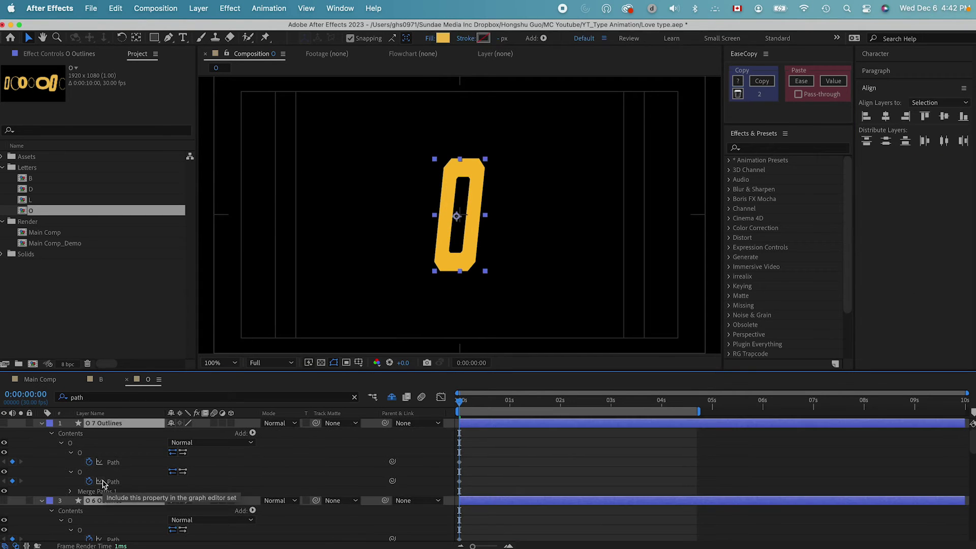
{"action": "key", "text": "u"}
{"action": "left_click", "coordinate": [109, 493]}
{"action": "left_click", "coordinate": [106, 472]}
{"action": "left_click", "coordinate": [115, 424], "text": "shift"}
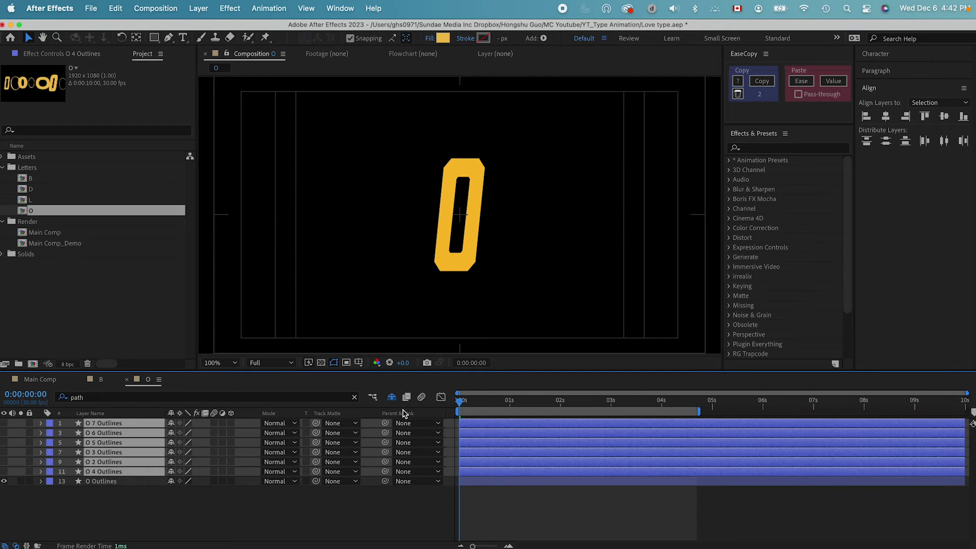
{"action": "key", "text": "Delete"}
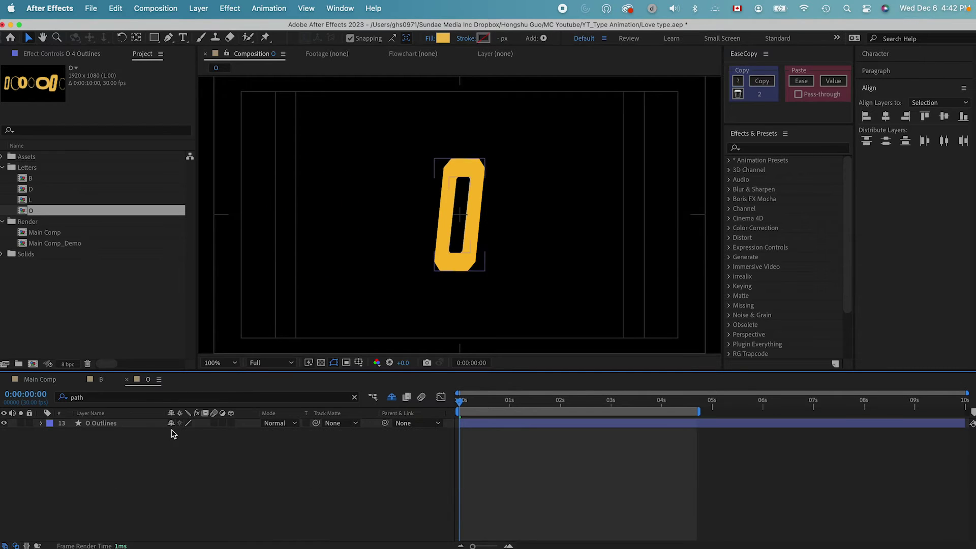
- Show the rulers and add two horizontal guides, one just above and one just below the letter O
{"action": "left_click", "coordinate": [104, 424]}
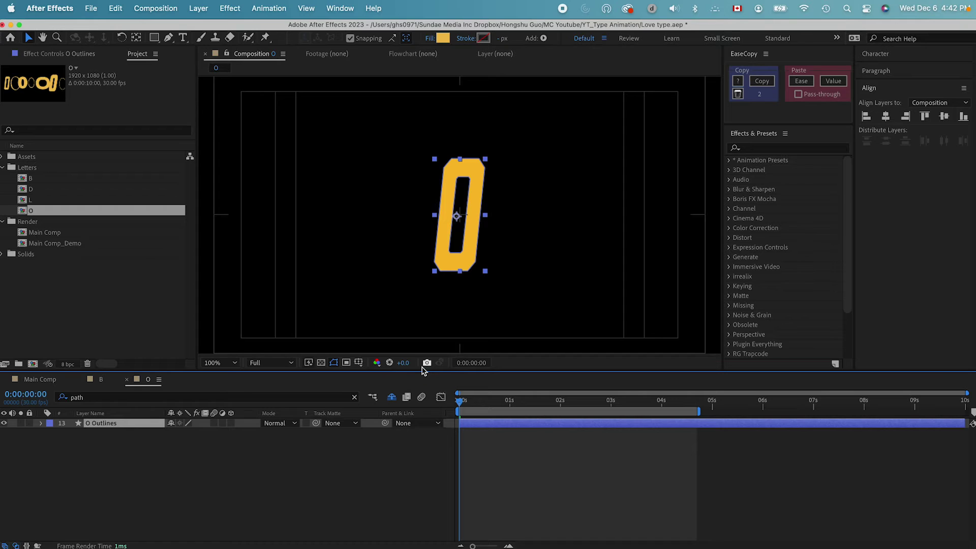
{"action": "left_click", "coordinate": [347, 366]}
{"action": "left_click", "coordinate": [343, 297]}
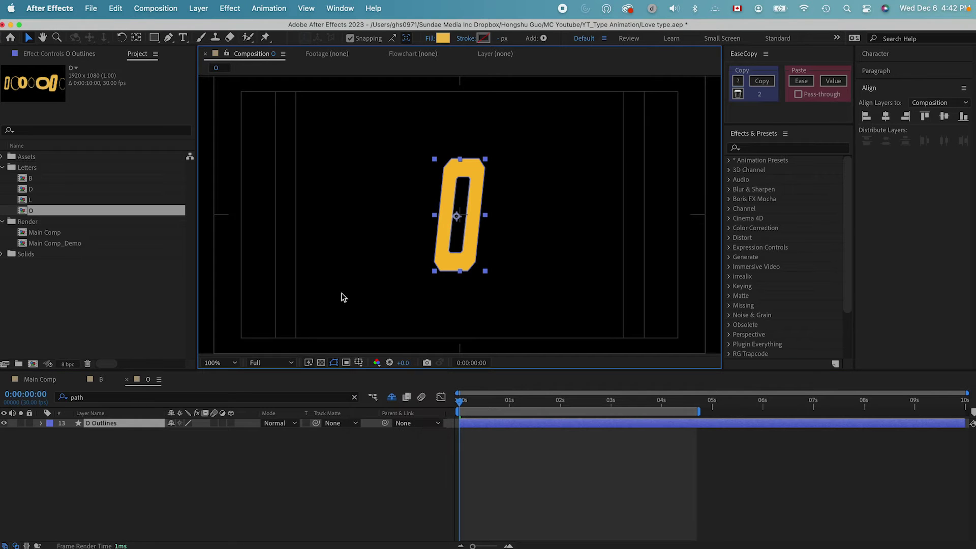
{"action": "key", "text": "super+r"}
{"action": "left_click_drag", "start_coordinate": [415, 83], "coordinate": [414, 164]}
{"action": "left_click_drag", "start_coordinate": [412, 83], "coordinate": [418, 280]}
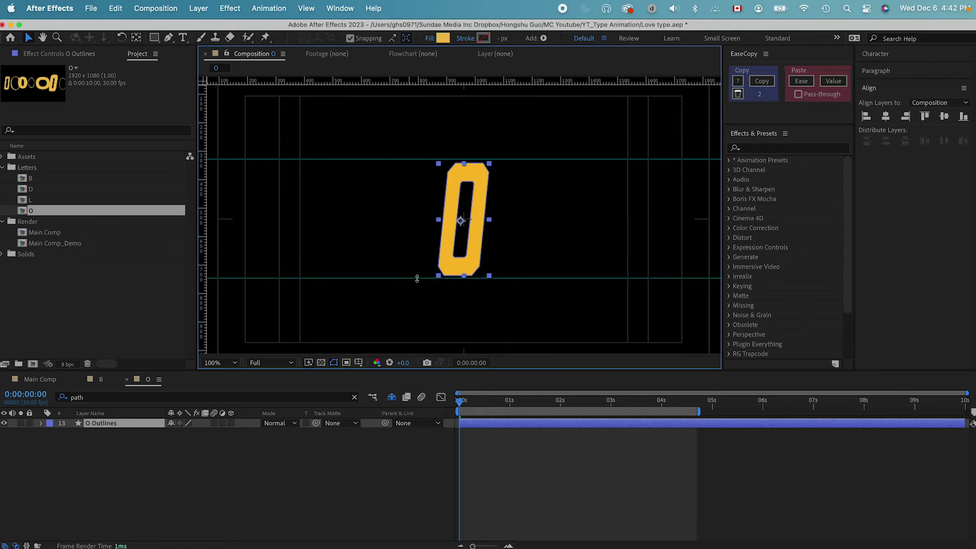
- Reveal the O Outlines keyframes, centre both paths between the guides at 0:00:00:10, and paste the repositioned keyframes at 0:00:00:20
{"action": "left_click", "coordinate": [324, 530]}
{"action": "left_click", "coordinate": [508, 425]}
{"action": "key", "text": "u"}
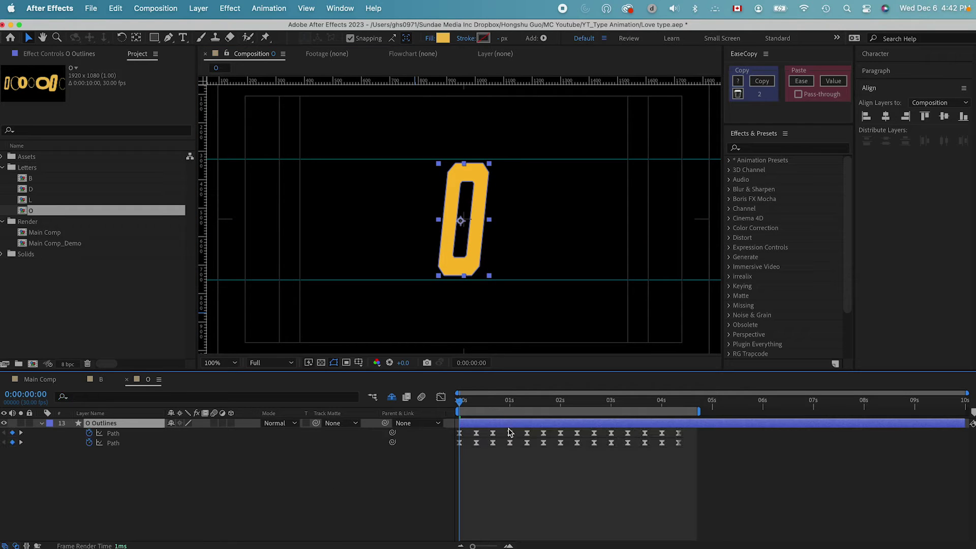
{"action": "left_click", "coordinate": [484, 546]}
{"action": "left_click", "coordinate": [490, 527]}
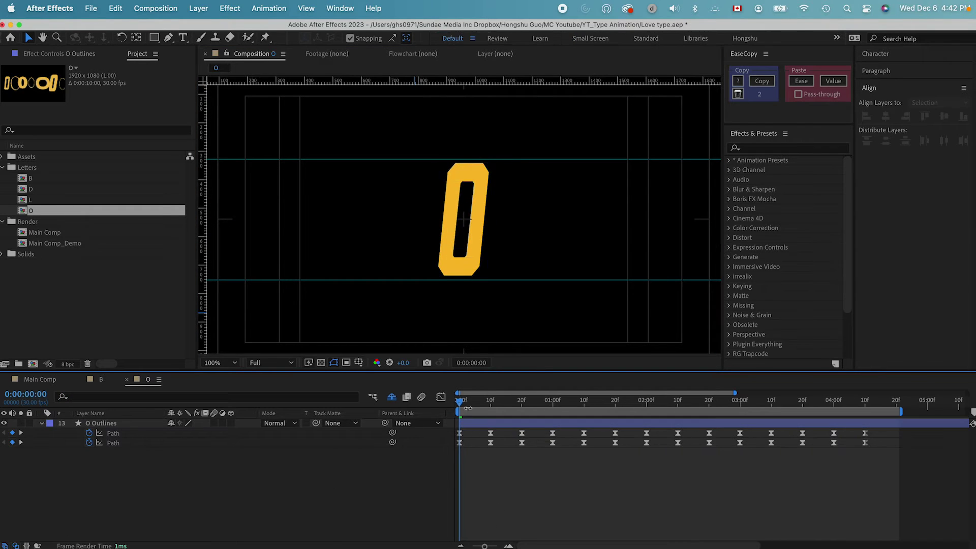
{"action": "left_click_drag", "start_coordinate": [460, 402], "coordinate": [489, 401]}
{"action": "left_click_drag", "start_coordinate": [506, 456], "coordinate": [485, 426]}
{"action": "left_click_drag", "start_coordinate": [514, 210], "coordinate": [495, 220]}
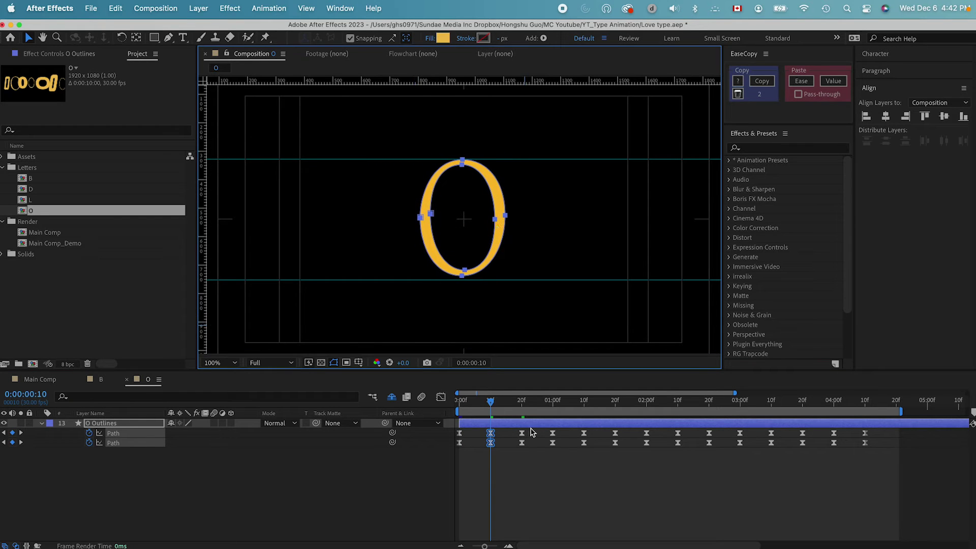
{"action": "left_click_drag", "start_coordinate": [506, 402], "coordinate": [518, 402]}
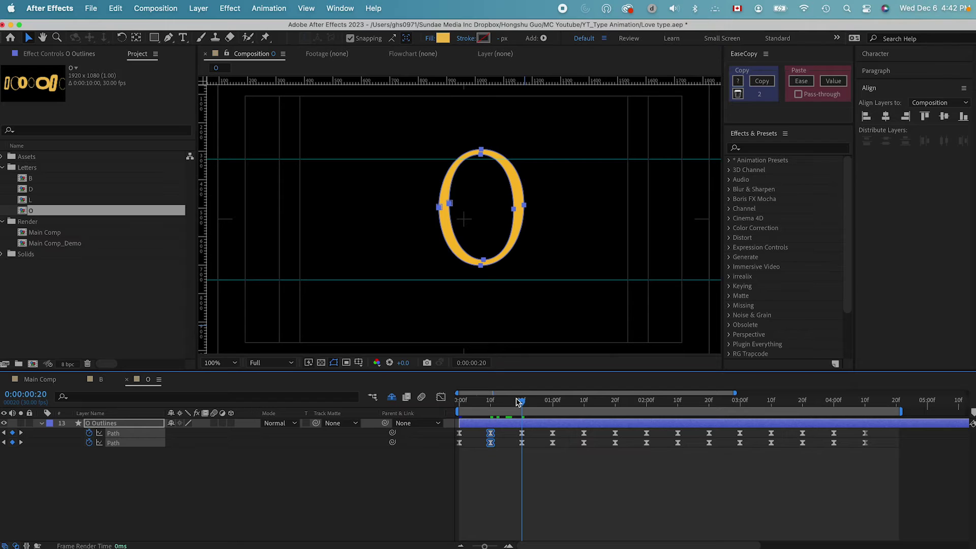
{"action": "key", "text": "super+v"}
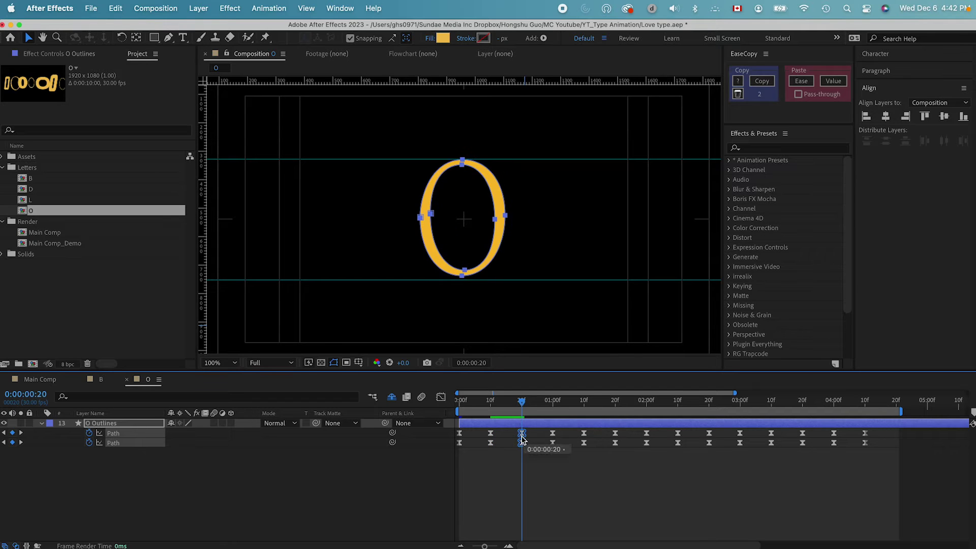
- Centre both O Outlines paths in the frame at 0:00:01:00 and paste the repositioned keyframes at 0:00:01:10
{"action": "left_click", "coordinate": [552, 402]}
{"action": "left_click", "coordinate": [558, 461]}
{"action": "left_click_drag", "start_coordinate": [559, 461], "coordinate": [545, 428]}
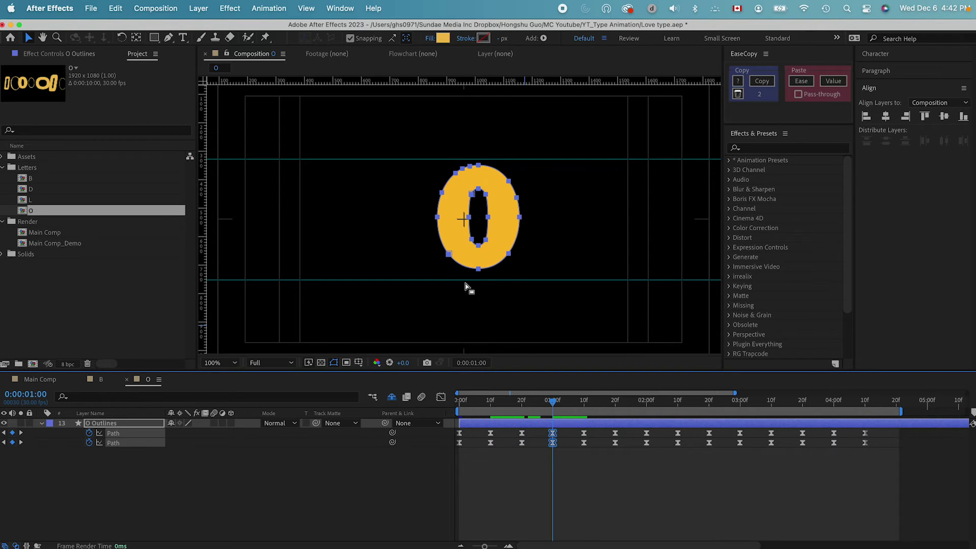
{"action": "left_click_drag", "start_coordinate": [488, 217], "coordinate": [475, 217]}
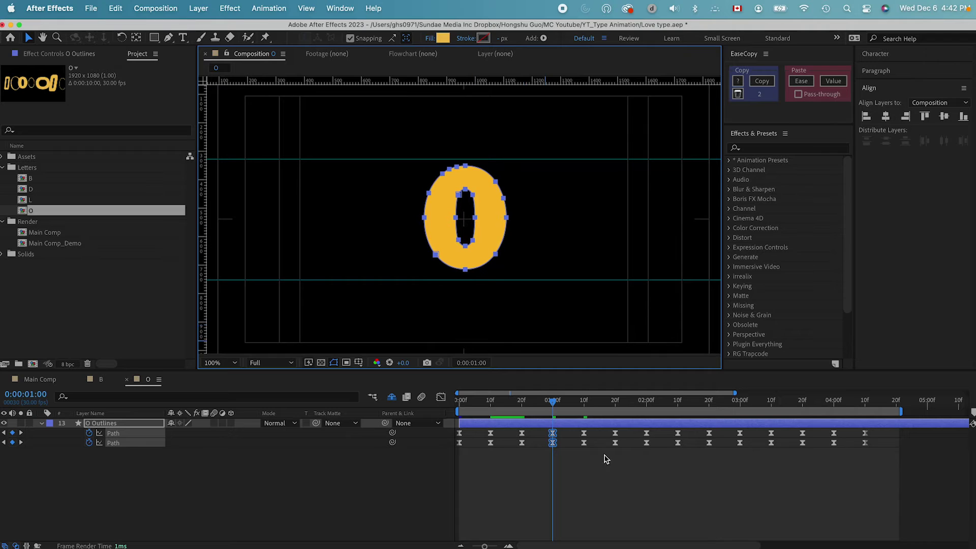
{"action": "left_click", "coordinate": [589, 404]}
{"action": "left_click_drag", "start_coordinate": [588, 404], "coordinate": [615, 404]}
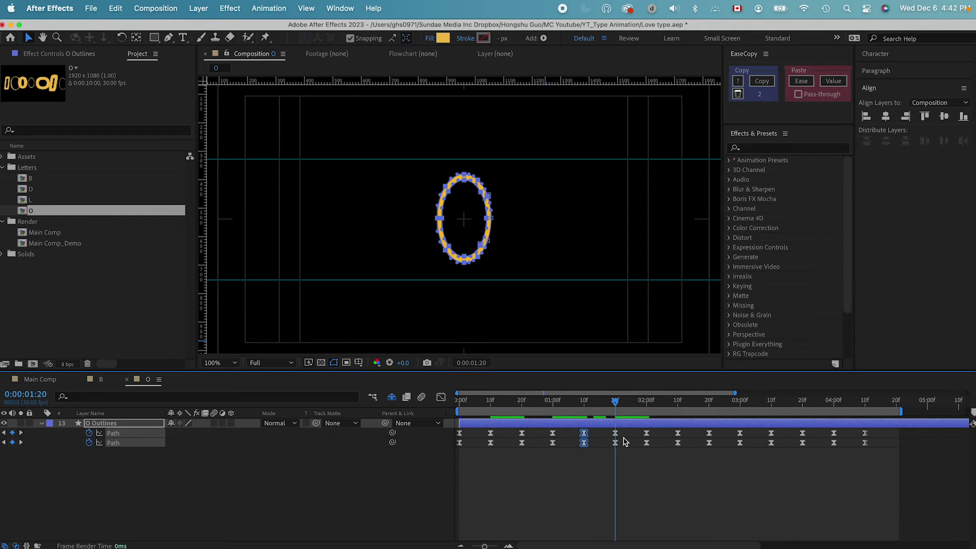
- Centre the wide O's paths in the frame at 0:00:02:10 and paste the repositioned keyframes at 0:00:02:20
{"action": "left_click", "coordinate": [646, 402]}
{"action": "left_click_drag", "start_coordinate": [647, 404], "coordinate": [678, 404]}
{"action": "key", "text": "ctrl+v"}
{"action": "left_click_drag", "start_coordinate": [530, 223], "coordinate": [510, 235]}
{"action": "left_click", "coordinate": [708, 404]}
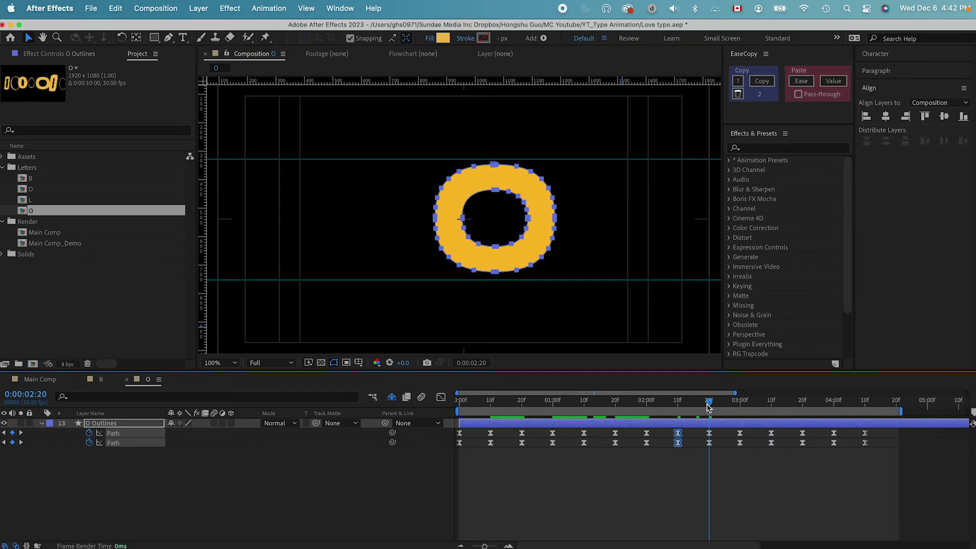
{"action": "left_click_drag", "start_coordinate": [709, 405], "coordinate": [741, 403]}
{"action": "key", "text": "ctrl+v"}
- Centre the slanted O's paths at 0:00:03:00, copy those keyframes to 0:00:03:10, and check the remaining keyframes up to 0:00:04:10
{"action": "left_click_drag", "start_coordinate": [482, 203], "coordinate": [467, 203]}
{"action": "left_click_drag", "start_coordinate": [459, 267], "coordinate": [463, 258]}
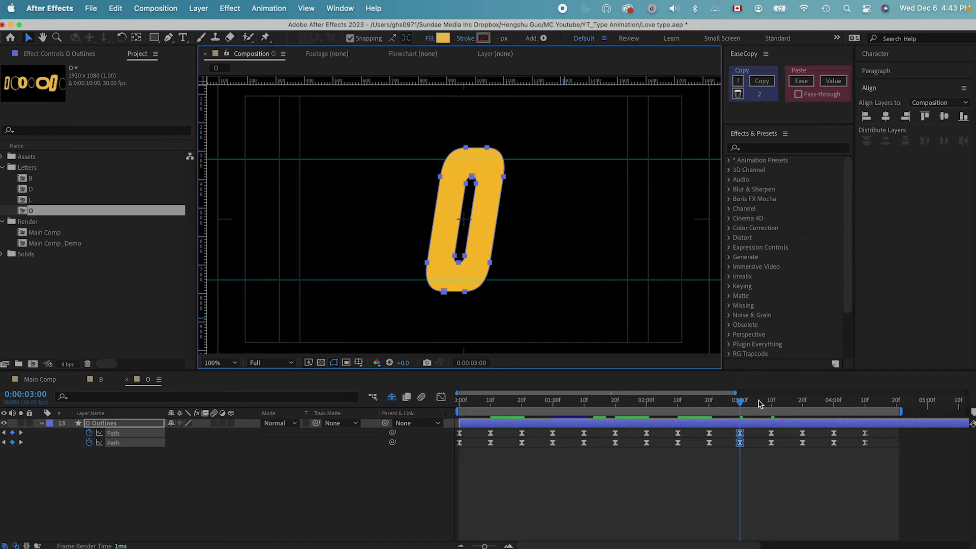
{"action": "left_click", "coordinate": [774, 405]}
{"action": "left_click", "coordinate": [802, 405]}
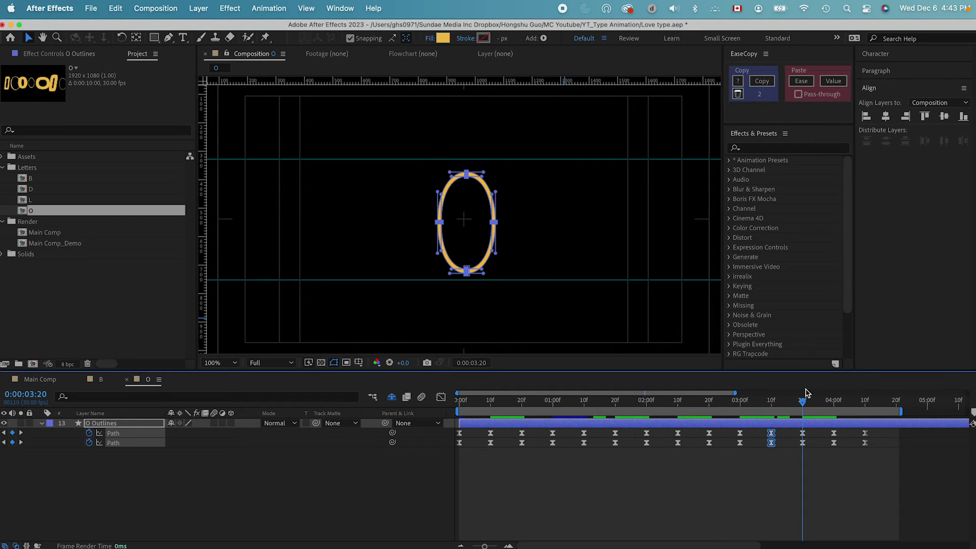
{"action": "left_click", "coordinate": [834, 405]}
{"action": "left_click", "coordinate": [864, 405]}
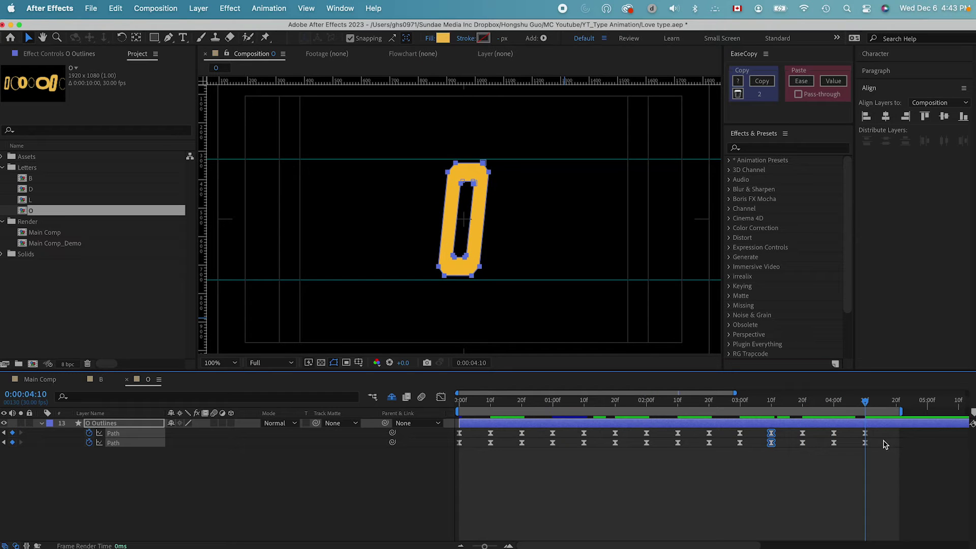
- Play back the O animation from the start to check the centred shapes
{"action": "left_click", "coordinate": [502, 440]}
{"action": "key", "text": "Home"}
{"action": "key", "text": "space"}
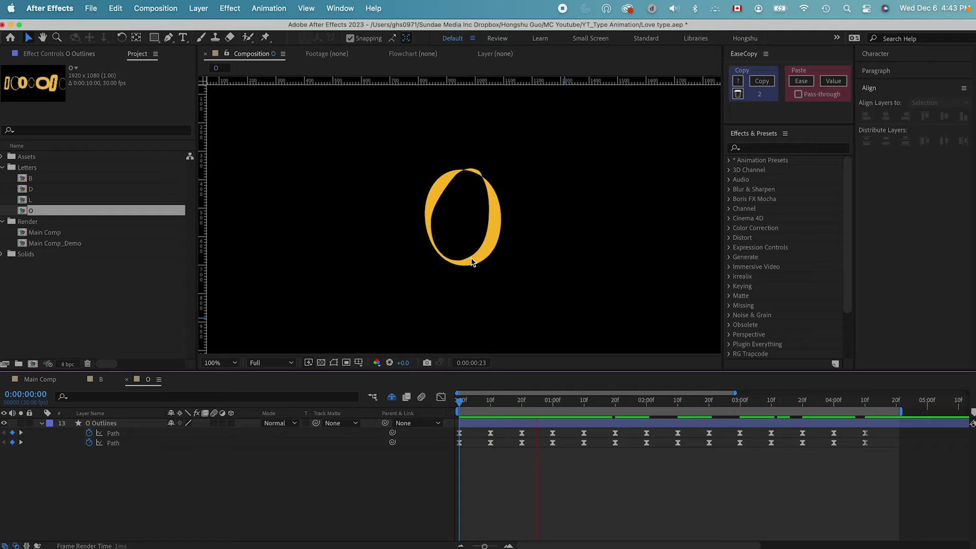
{"action": "key", "text": "space"}
- Open the B composition from the Letters folder
{"action": "key", "text": "apostrophe"}
{"action": "double_click", "coordinate": [31, 179]}
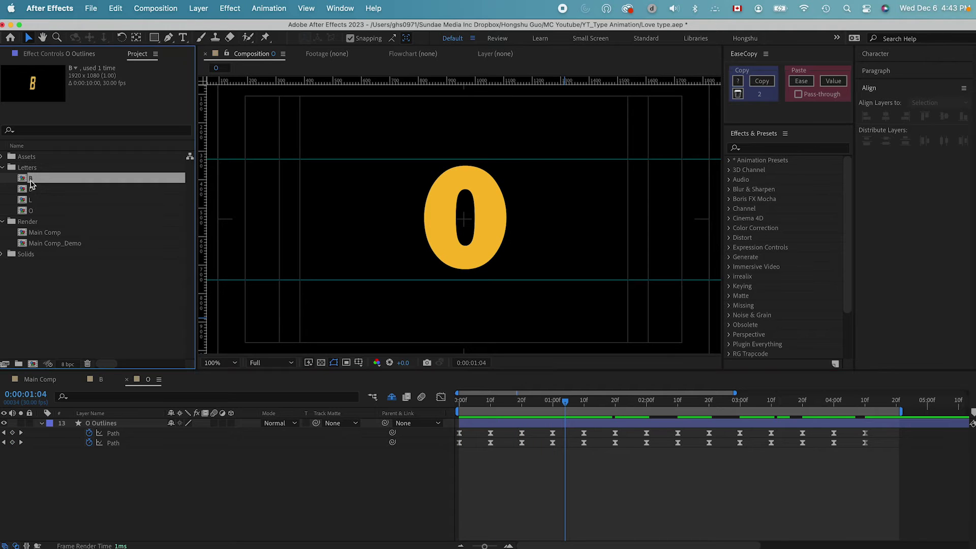
- Copy the Scale keyframes from B Outlines and paste them onto the Scale of O Outlines at 0:00:00:00 in the O composition
{"action": "left_click", "coordinate": [96, 464]}
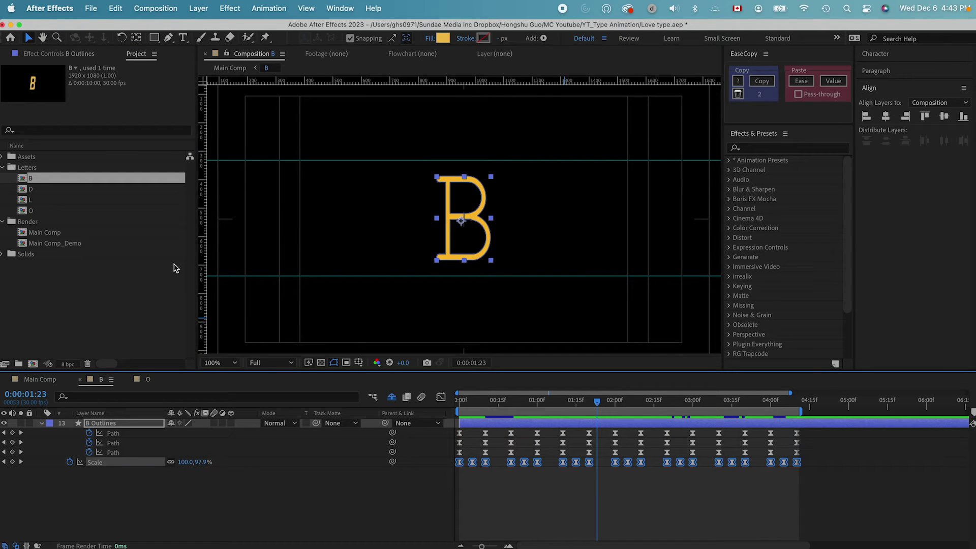
{"action": "double_click", "coordinate": [33, 210]}
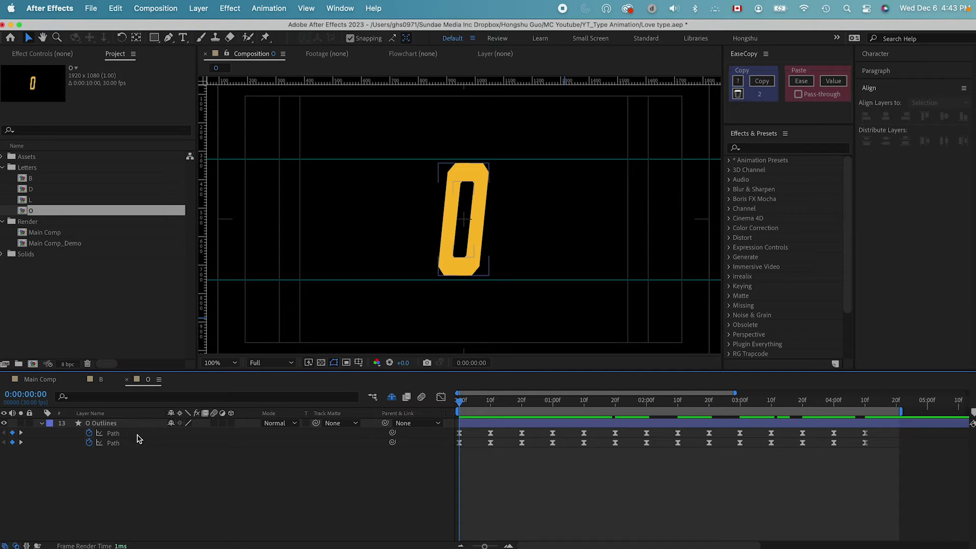
{"action": "left_click", "coordinate": [119, 427]}
{"action": "key", "text": "s"}
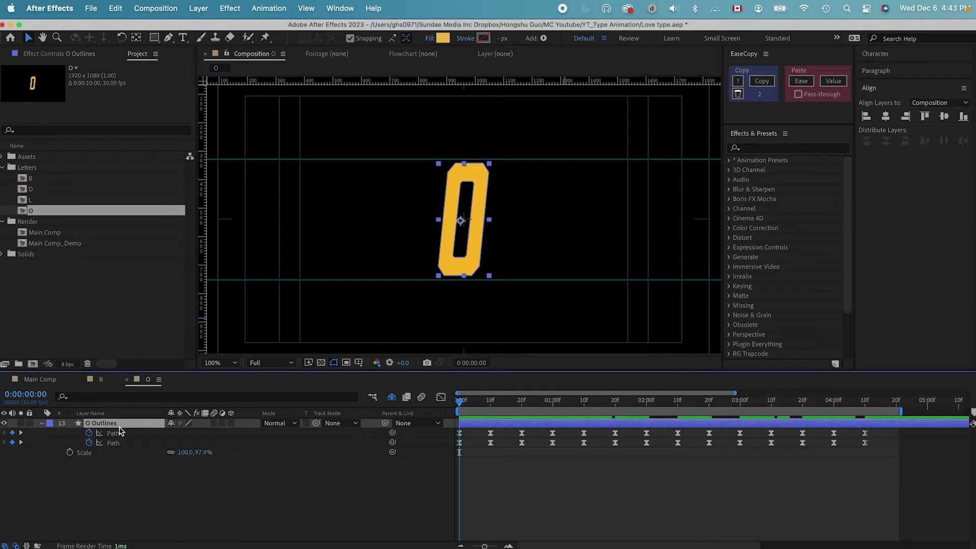
{"action": "left_click", "coordinate": [88, 455]}
{"action": "key", "text": "super+v"}
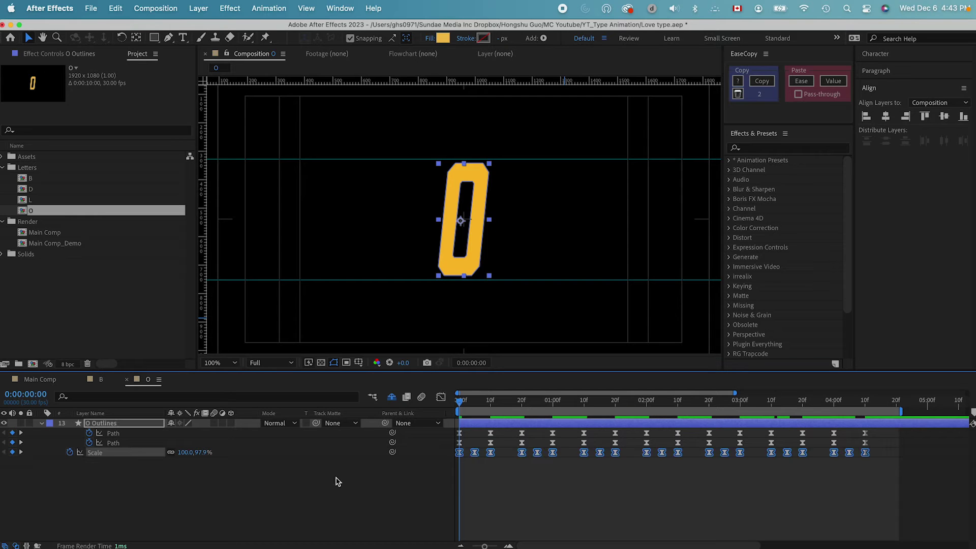
- Play back the O composition to check the scale animation together with the font morph
{"action": "left_click", "coordinate": [627, 486]}
{"action": "key", "text": "space"}
{"action": "key", "text": "space"}
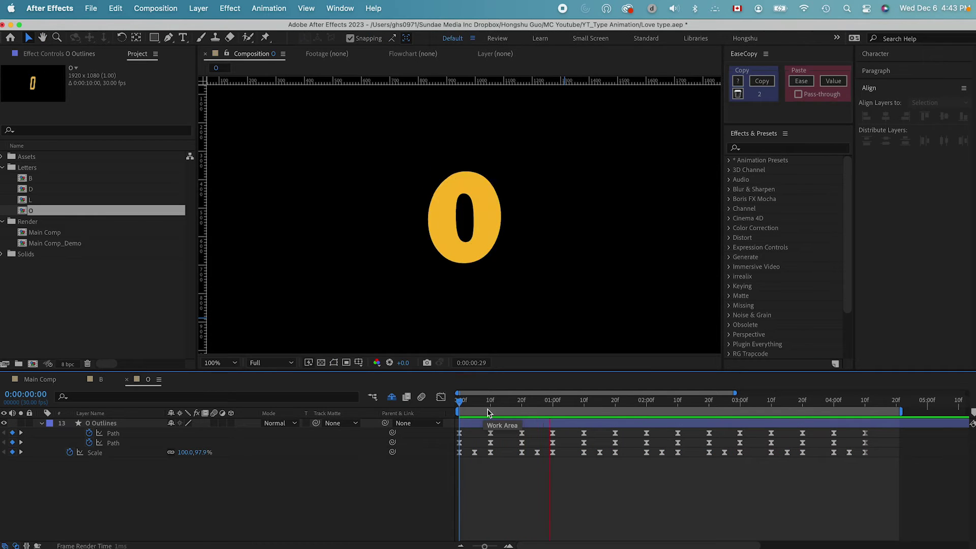
{"action": "key", "text": "apostrophe"}
{"action": "left_click", "coordinate": [373, 397]}
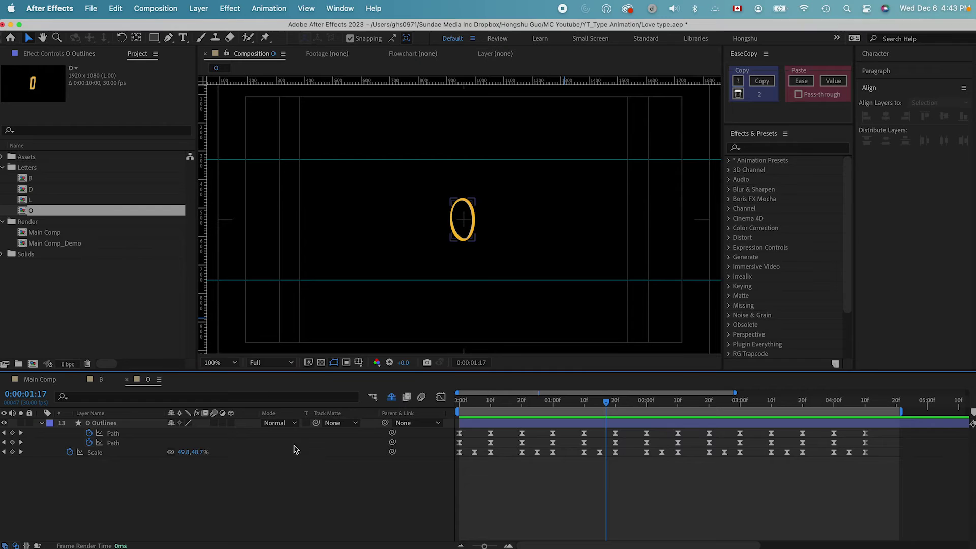
- Open Main Comp and add the O composition above B, placing the letter O just right of the B
{"action": "double_click", "coordinate": [38, 233]}
{"action": "left_click_drag", "start_coordinate": [27, 214], "coordinate": [78, 337]}
{"action": "left_click", "coordinate": [65, 314]}
{"action": "left_click_drag", "start_coordinate": [31, 210], "coordinate": [109, 429]}
{"action": "left_click", "coordinate": [371, 459]}
- Play back Main Comp from the start to check how the B and O animate together
{"action": "key", "text": "space"}
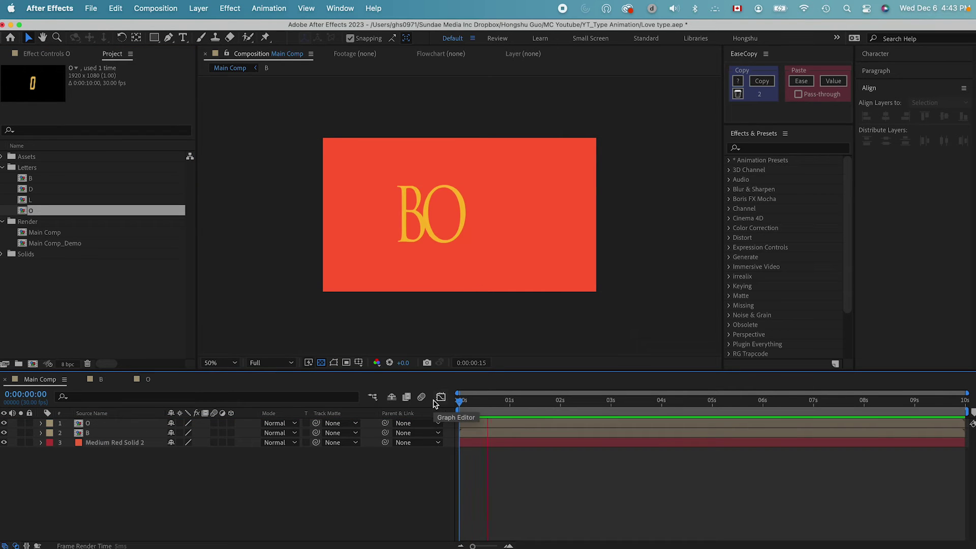
{"action": "left_click_drag", "start_coordinate": [475, 401], "coordinate": [451, 402]}
{"action": "key", "text": "space"}
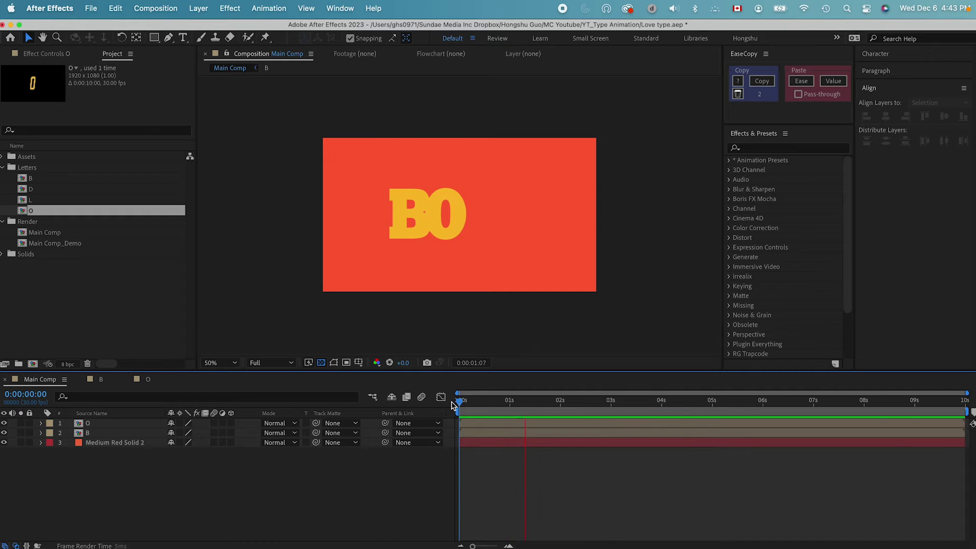
{"action": "key", "text": "space"}
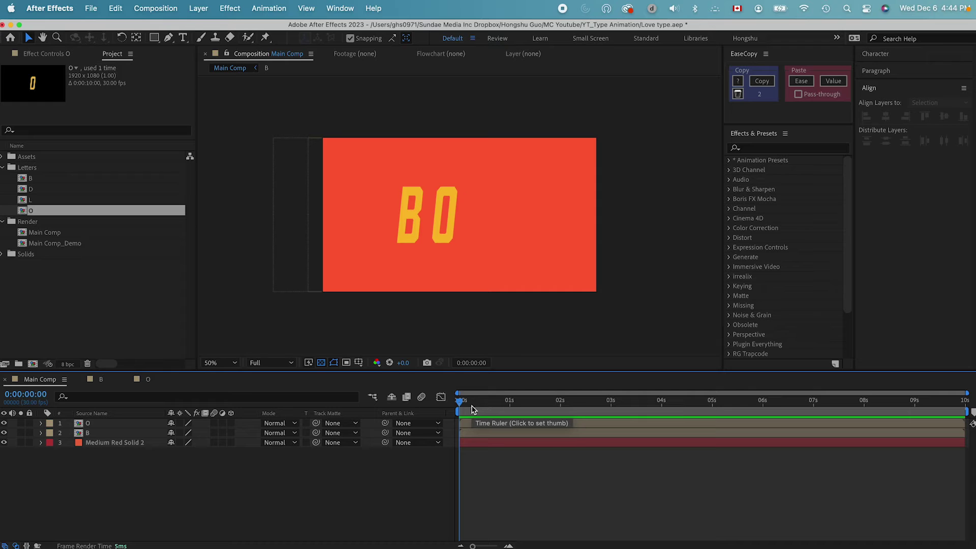
- Shift the O layer 20 frames earlier in Main Comp so its animation is offset from the B
{"action": "left_click_drag", "start_coordinate": [471, 410], "coordinate": [493, 410]}
{"action": "left_click", "coordinate": [495, 426]}
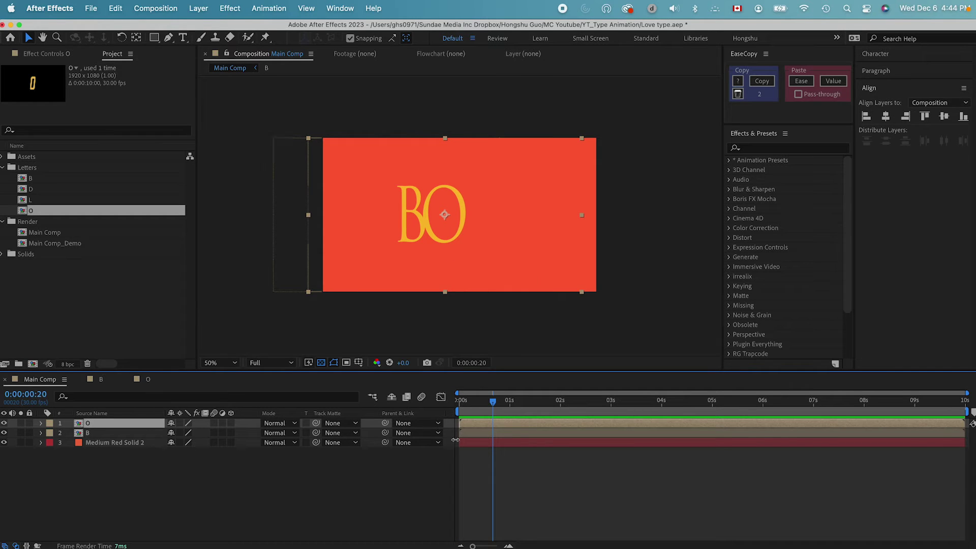
{"action": "key", "text": "alt+["}
{"action": "key", "text": "Home"}
{"action": "left_click_drag", "start_coordinate": [512, 424], "coordinate": [479, 423]}
{"action": "left_click", "coordinate": [497, 464]}
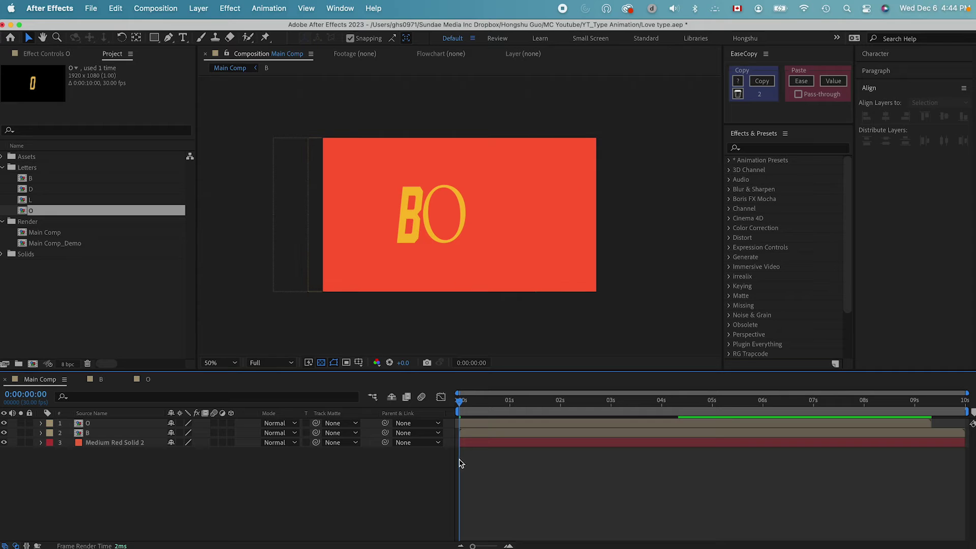
- Add the finished L composition from the Assets Letters folder to the top of Main Comp and place it right of the O
{"action": "double_click", "coordinate": [46, 243]}
{"action": "double_click", "coordinate": [44, 232]}
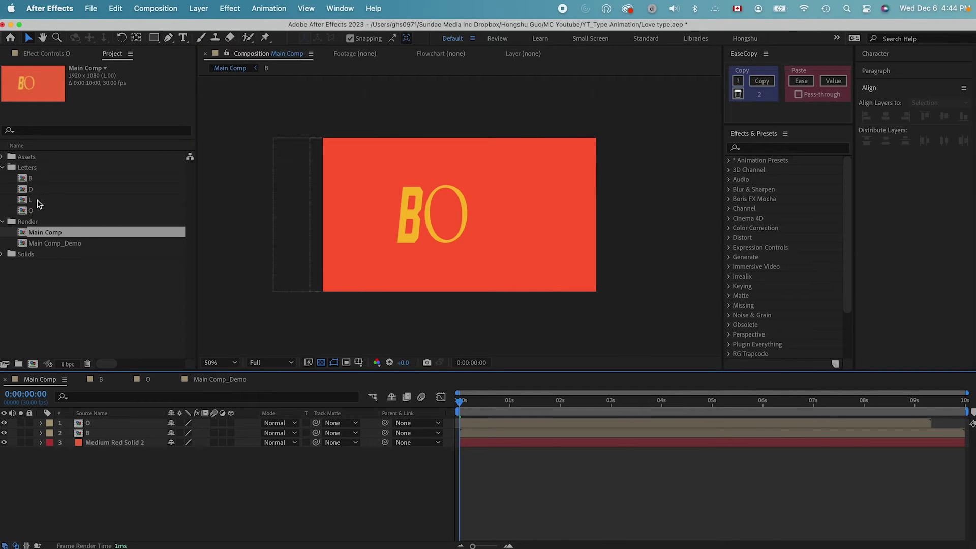
{"action": "left_click", "coordinate": [2, 157]}
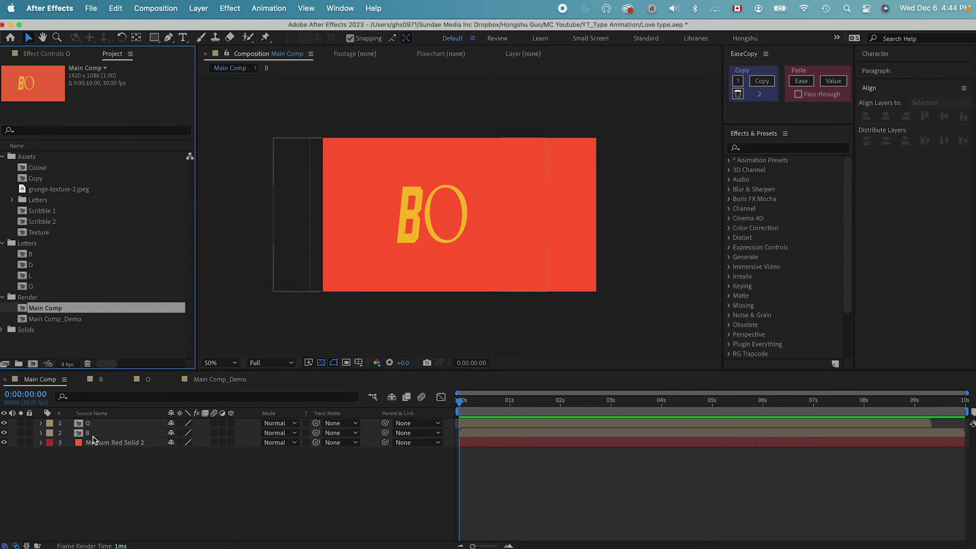
{"action": "left_click", "coordinate": [12, 199]}
{"action": "left_click", "coordinate": [45, 232]}
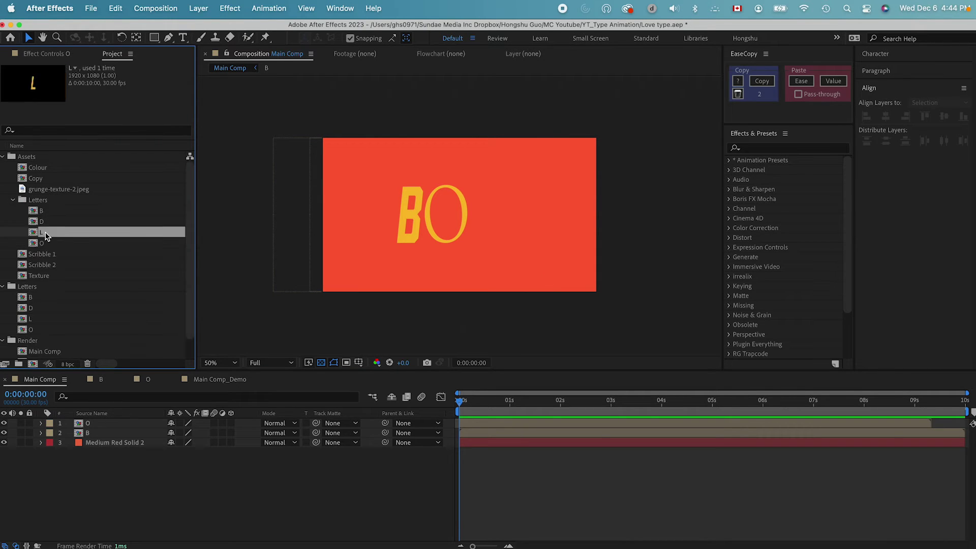
{"action": "left_click_drag", "start_coordinate": [65, 239], "coordinate": [96, 419]}
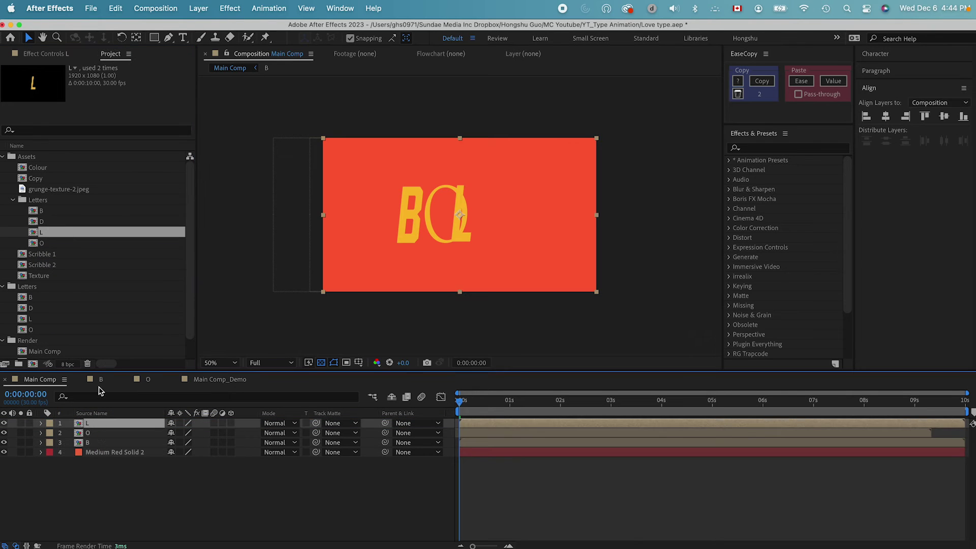
{"action": "left_click_drag", "start_coordinate": [483, 246], "coordinate": [503, 248]}
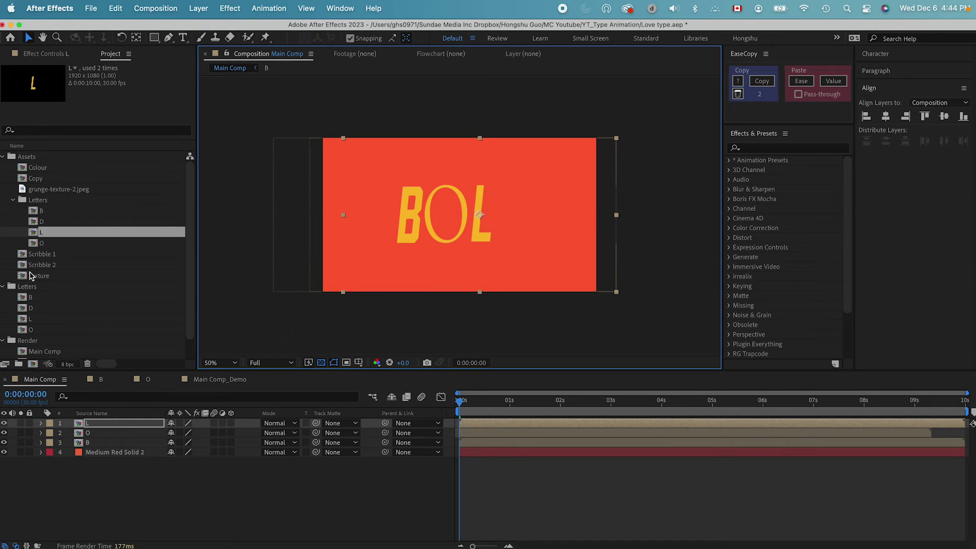
- Add the finished D composition from the Assets Letters folder above L and place it right of the L to complete BOLD
{"action": "left_click", "coordinate": [42, 221]}
{"action": "left_click_drag", "start_coordinate": [41, 221], "coordinate": [102, 423]}
{"action": "left_click_drag", "start_coordinate": [468, 237], "coordinate": [523, 234]}
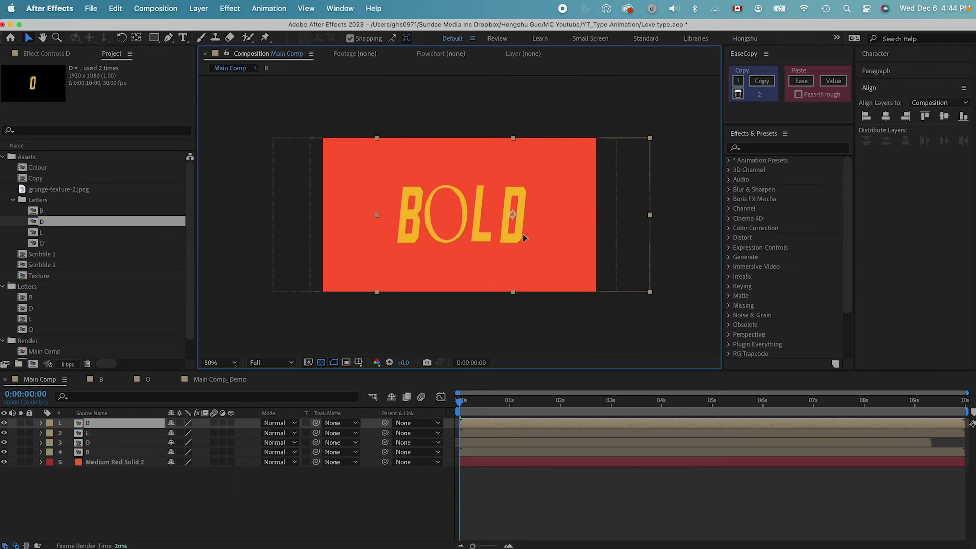
- Shift the D layer 20 frames earlier so its animation is offset from the L
{"action": "key", "text": "space"}
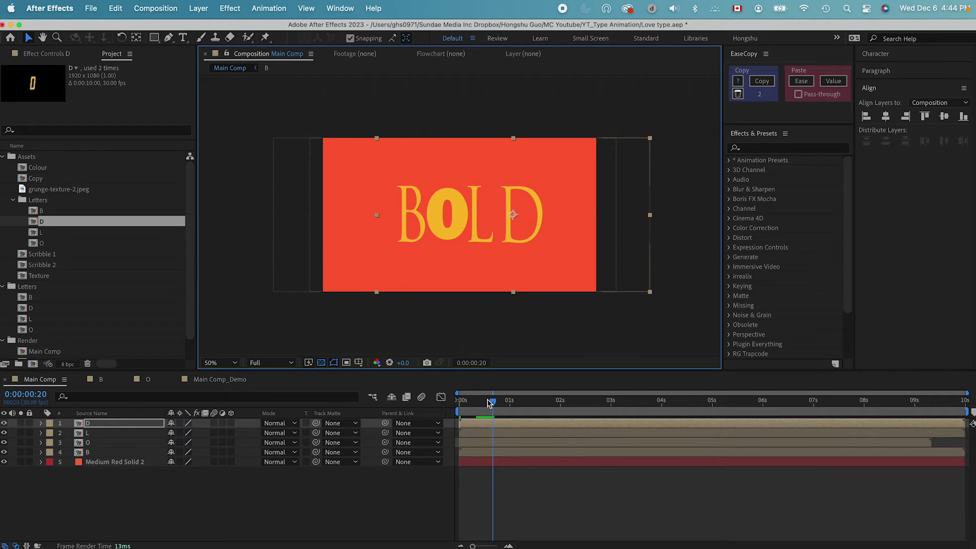
{"action": "key", "text": "bracketleft"}
{"action": "left_click_drag", "start_coordinate": [496, 408], "coordinate": [449, 411]}
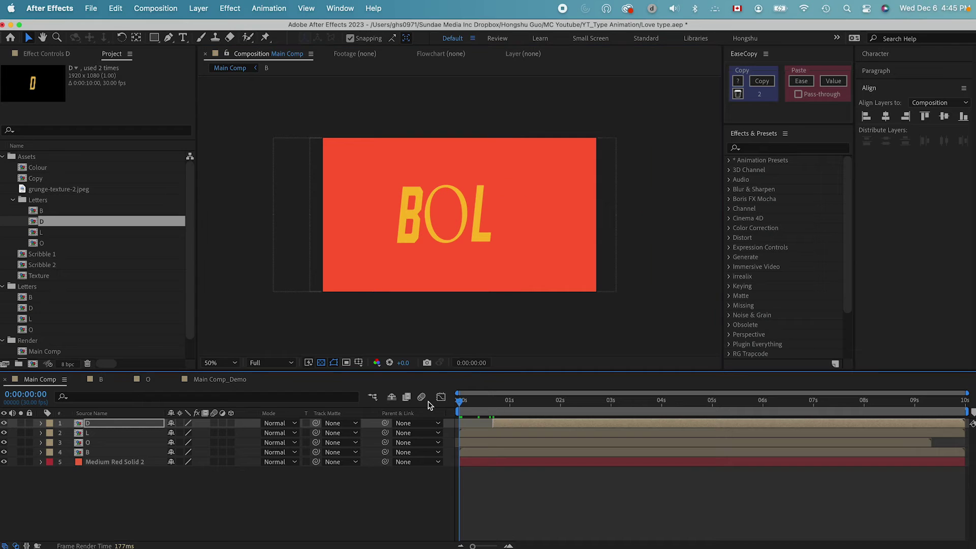
{"action": "key", "text": "bracketleft"}
- Move the D closer to the L and shift all four letter layers left to centre the word BOLD in the frame
{"action": "left_click_drag", "start_coordinate": [523, 230], "coordinate": [488, 216]}
{"action": "left_click", "coordinate": [109, 453], "text": "shift"}
{"action": "left_click", "coordinate": [347, 502]}
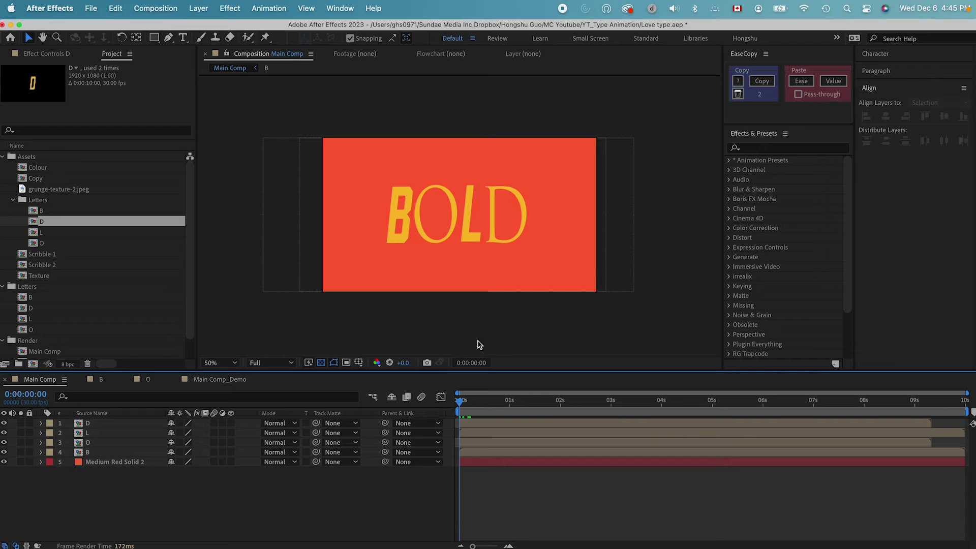
- Play back the BOLD animation and nudge the D slightly right to widen its gap from the L
{"action": "key", "text": "space"}
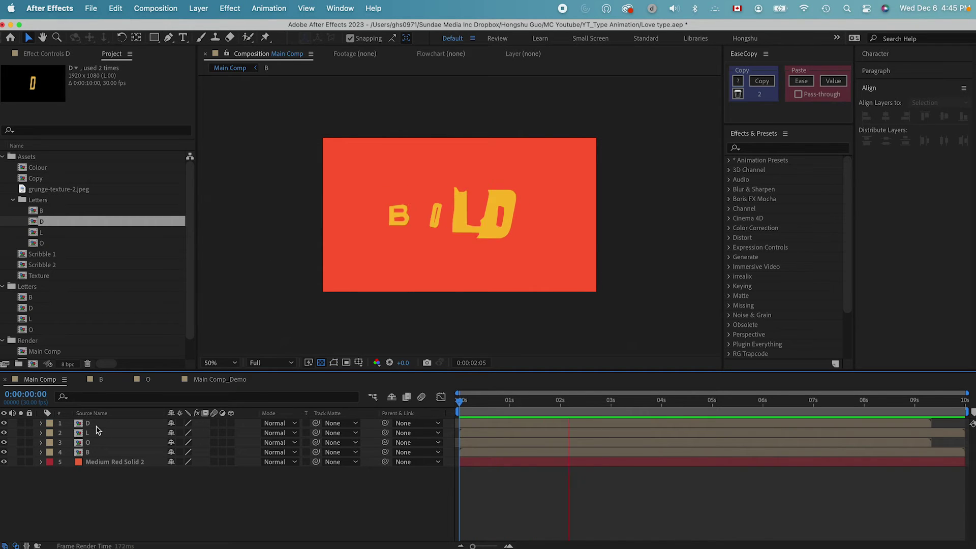
{"action": "left_click", "coordinate": [94, 425]}
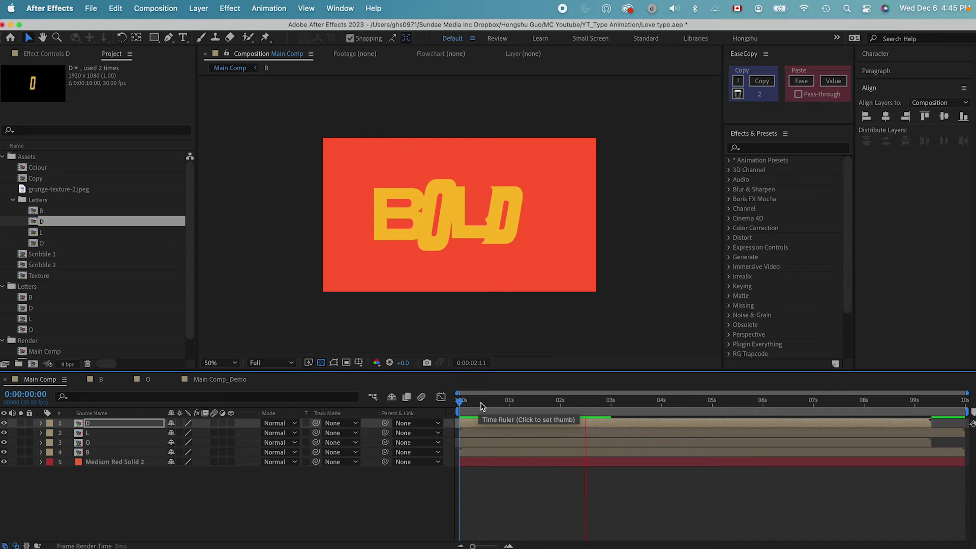
{"action": "key", "text": "space"}
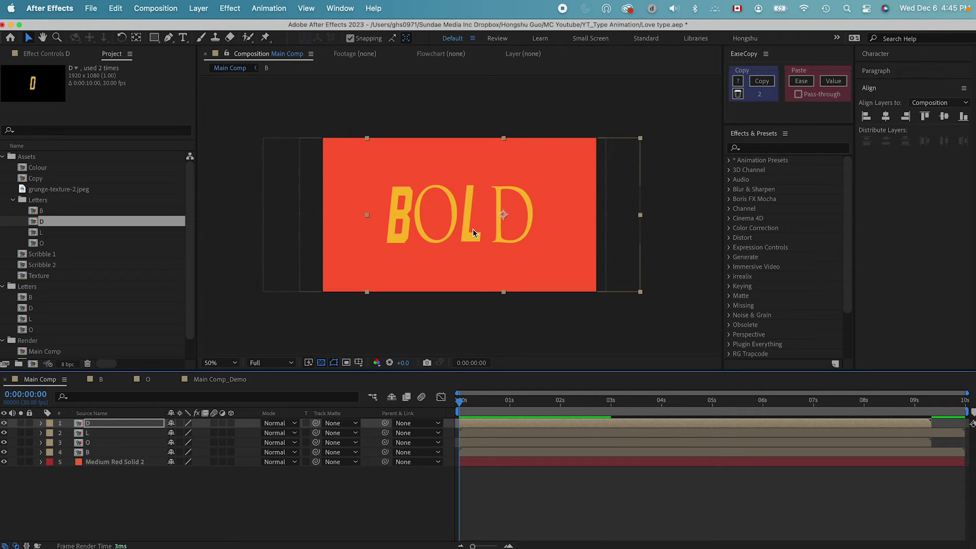
{"action": "left_click", "coordinate": [127, 515]}
- Add the Colour swatch composition from the Assets folder as the top layer of Main Comp
{"action": "left_click", "coordinate": [12, 200]}
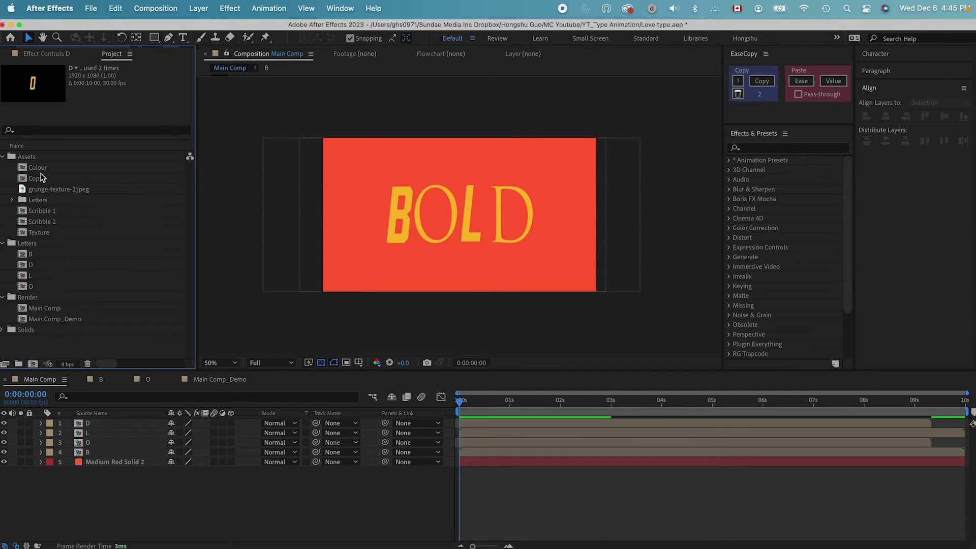
{"action": "left_click_drag", "start_coordinate": [40, 172], "coordinate": [98, 427]}
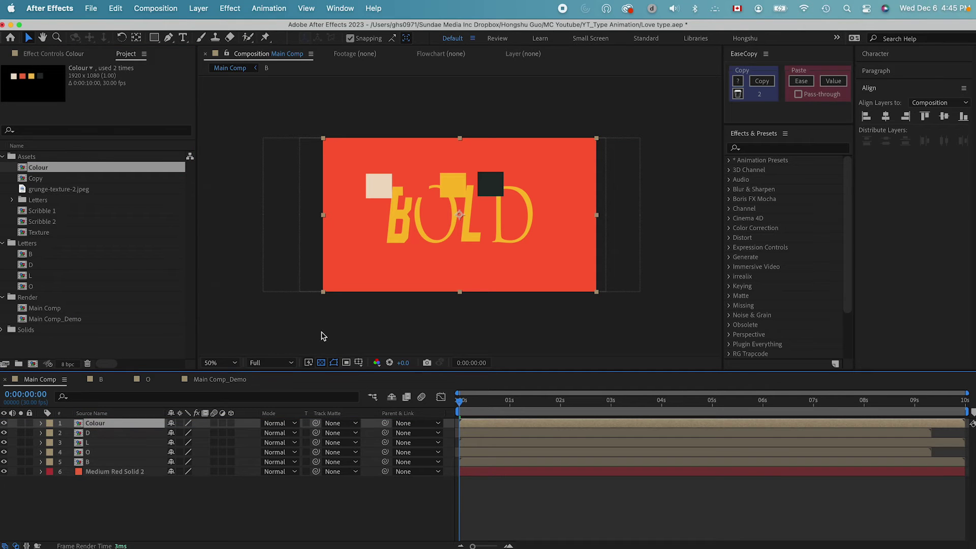
{"action": "left_click", "coordinate": [422, 233]}
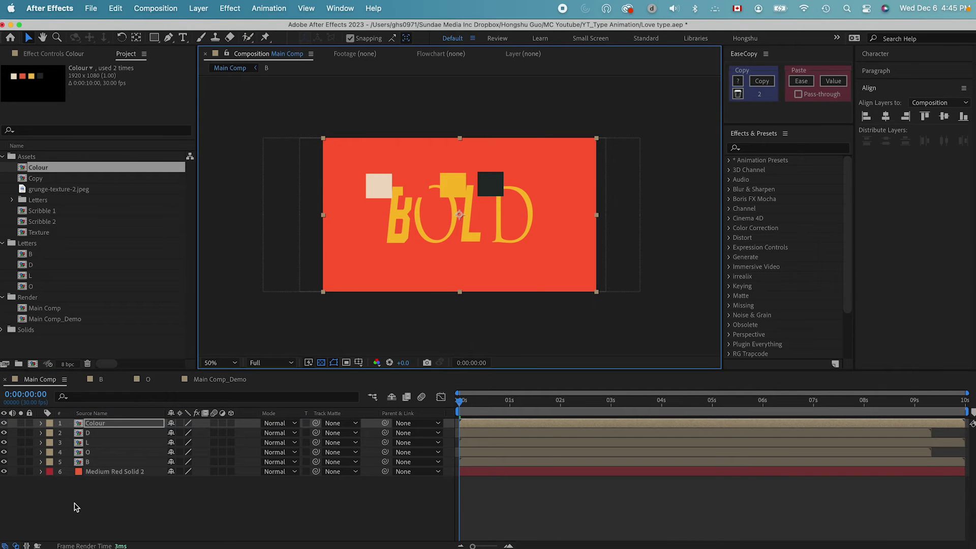
- Apply the Fill effect to the B layer and sample its colour from the cream swatch
{"action": "left_click", "coordinate": [97, 462]}
{"action": "left_click", "coordinate": [751, 147]}
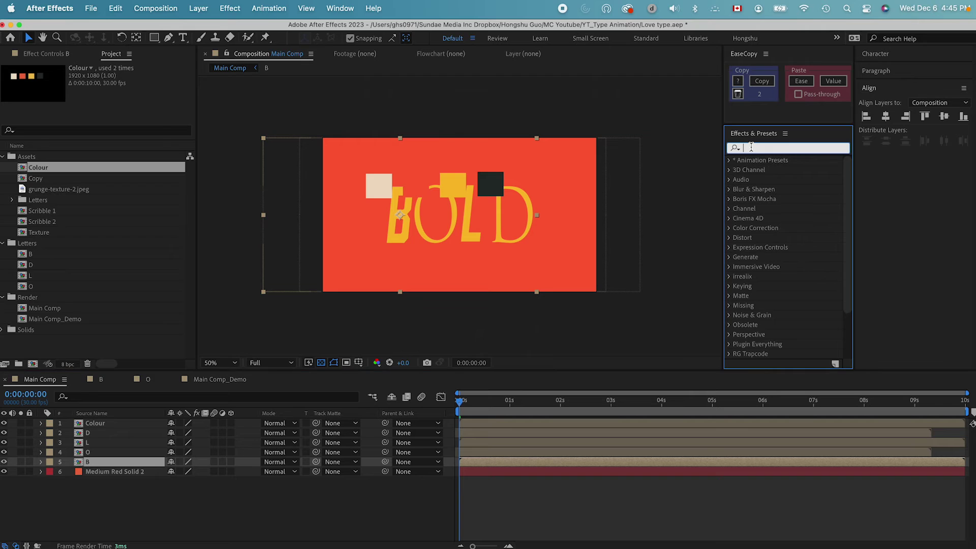
{"action": "type", "text": "fill"}
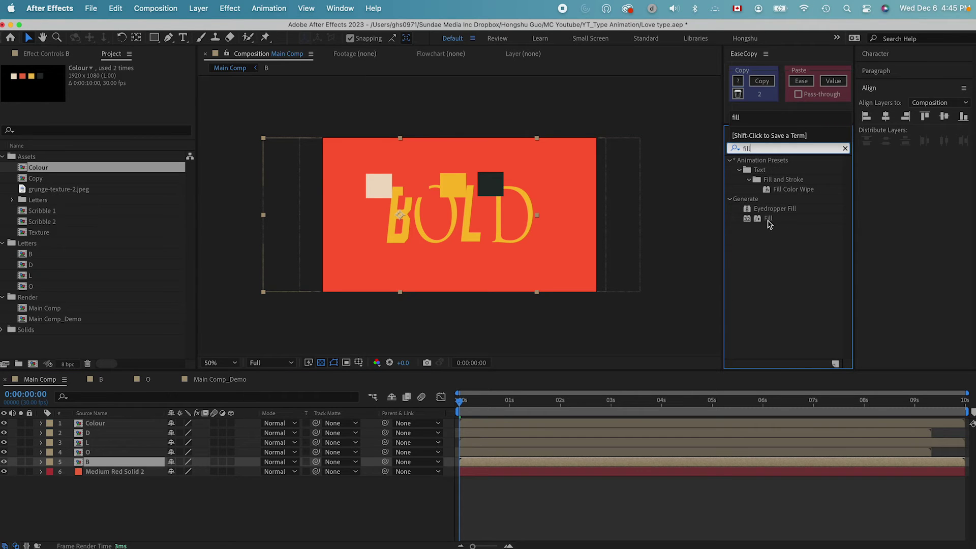
{"action": "double_click", "coordinate": [768, 219]}
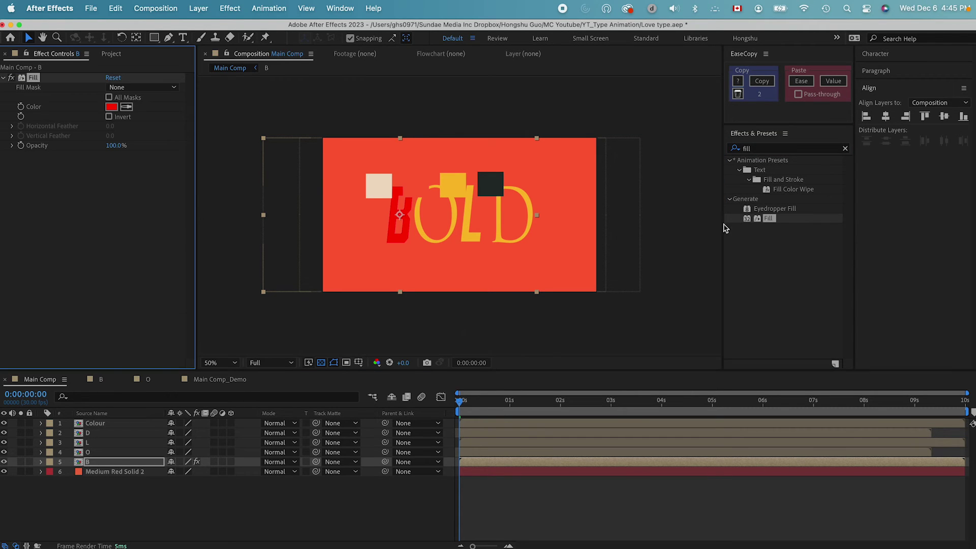
{"action": "left_click", "coordinate": [386, 184]}
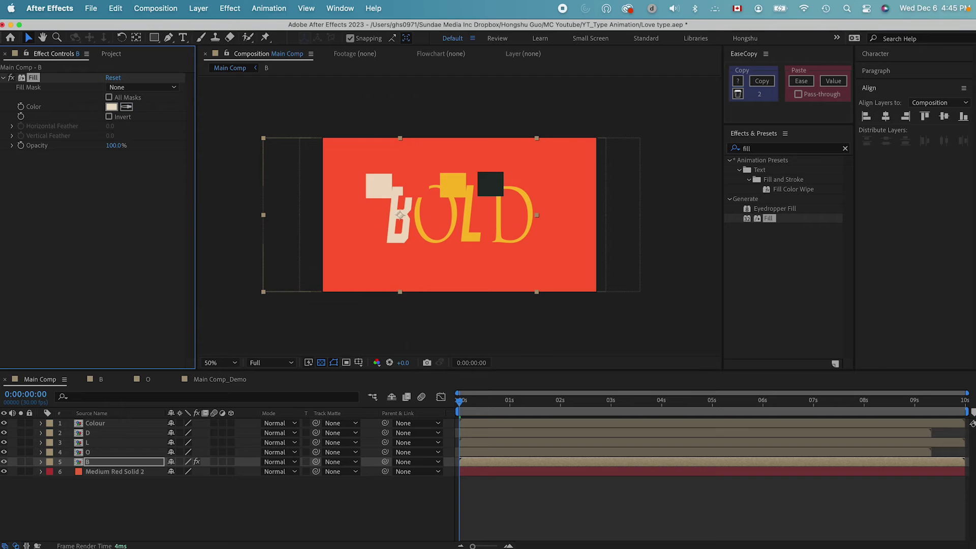
- Apply the Fill effect to the L layer and sample its colour from the dark charcoal swatch
{"action": "left_click", "coordinate": [102, 451]}
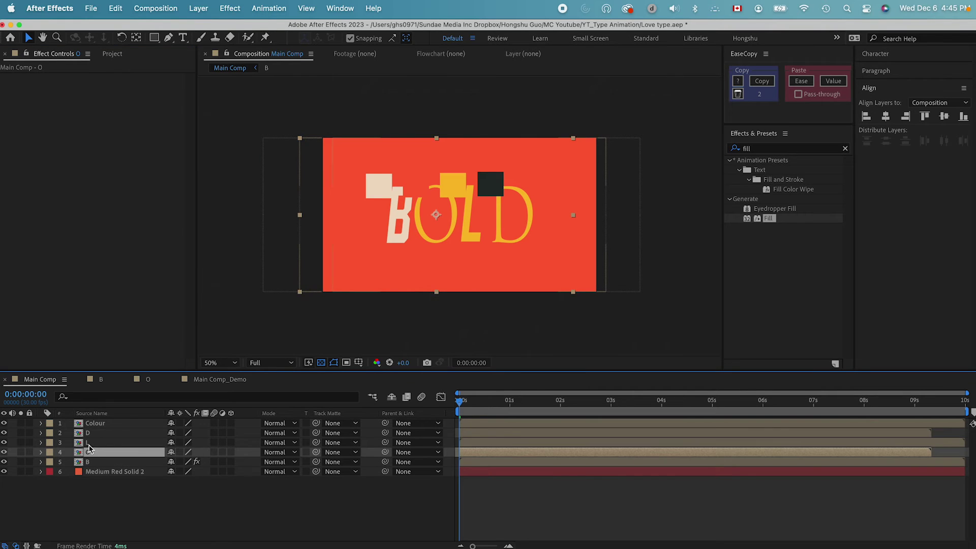
{"action": "left_click", "coordinate": [94, 442]}
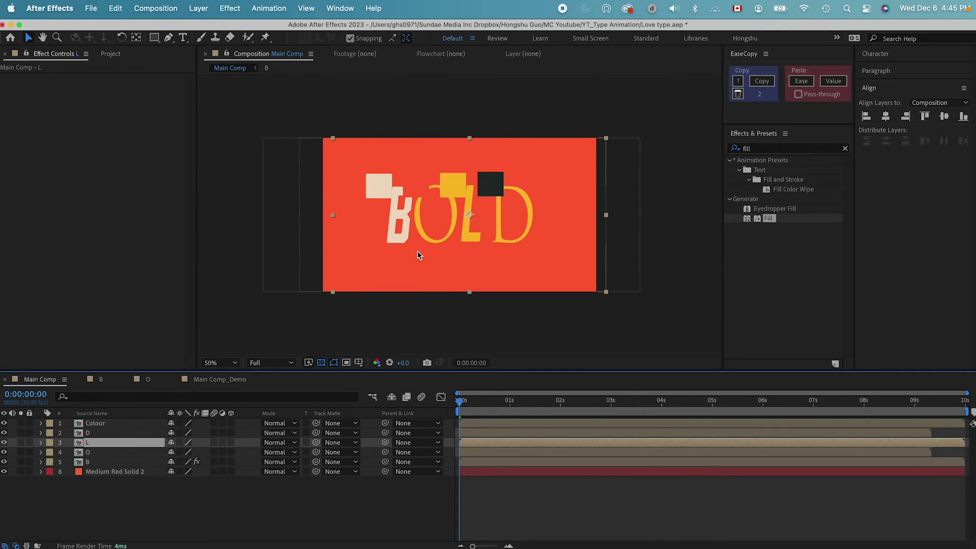
{"action": "double_click", "coordinate": [768, 219]}
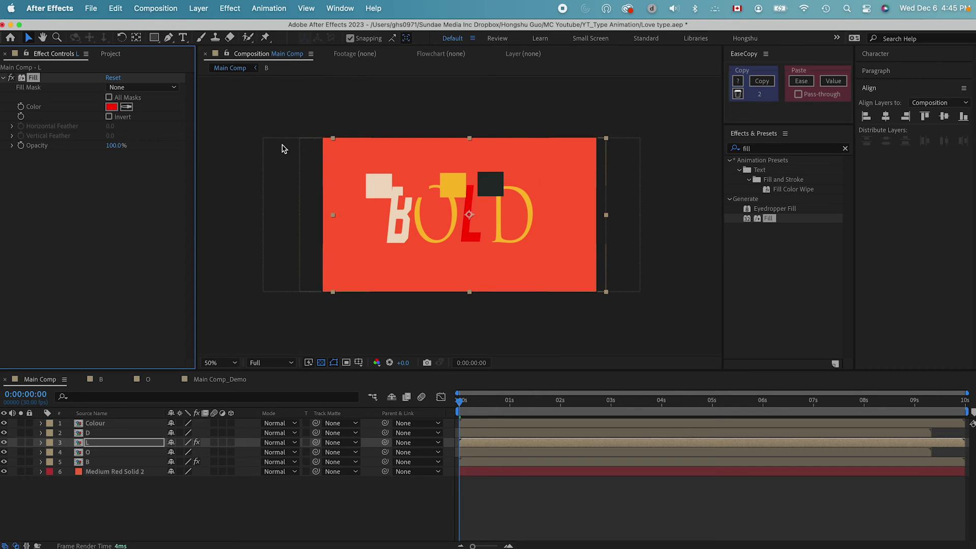
{"action": "left_click", "coordinate": [127, 106]}
{"action": "left_click", "coordinate": [502, 178]}
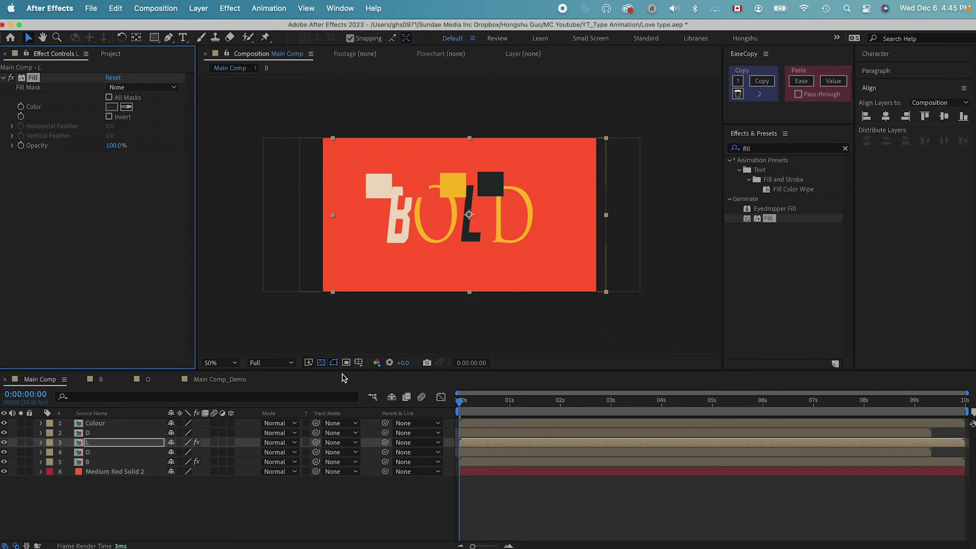
{"action": "left_click", "coordinate": [235, 492]}
- Delete the Colour swatch layer from Main Comp and play back the recoloured BOLD animation
{"action": "left_click", "coordinate": [94, 425]}
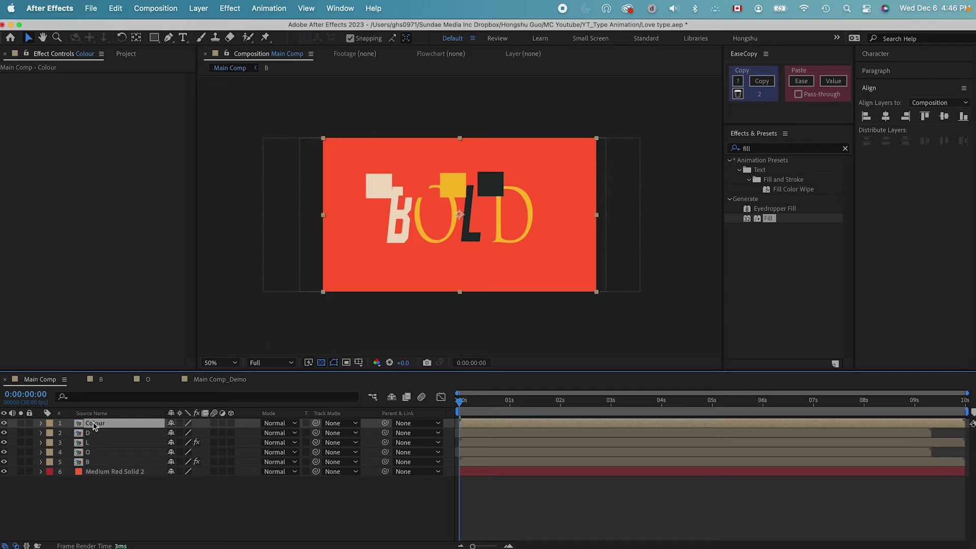
{"action": "key", "text": "Delete"}
{"action": "key", "text": "space"}
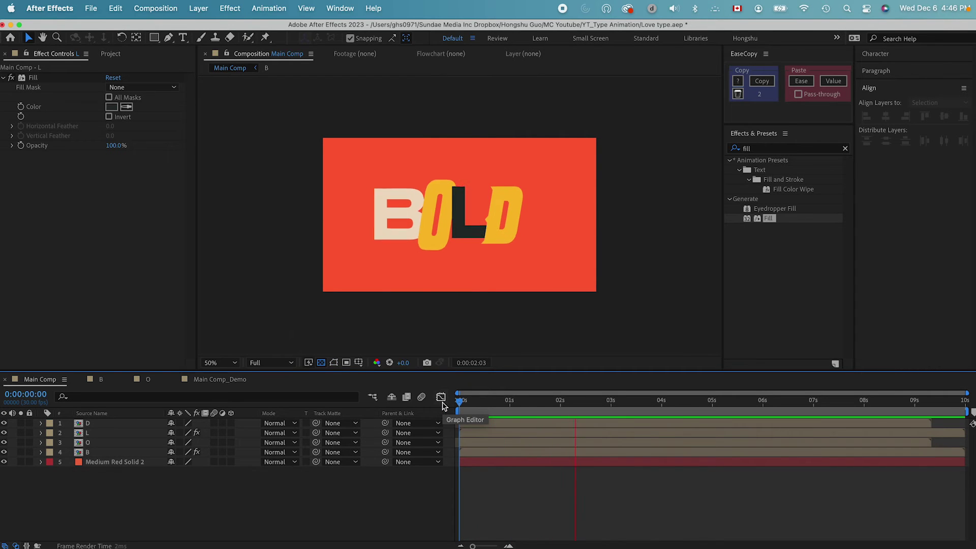
- Move the L layer above the D layer in the stack and play the animation from the start
{"action": "left_click_drag", "start_coordinate": [470, 401], "coordinate": [554, 404]}
{"action": "left_click", "coordinate": [87, 433]}
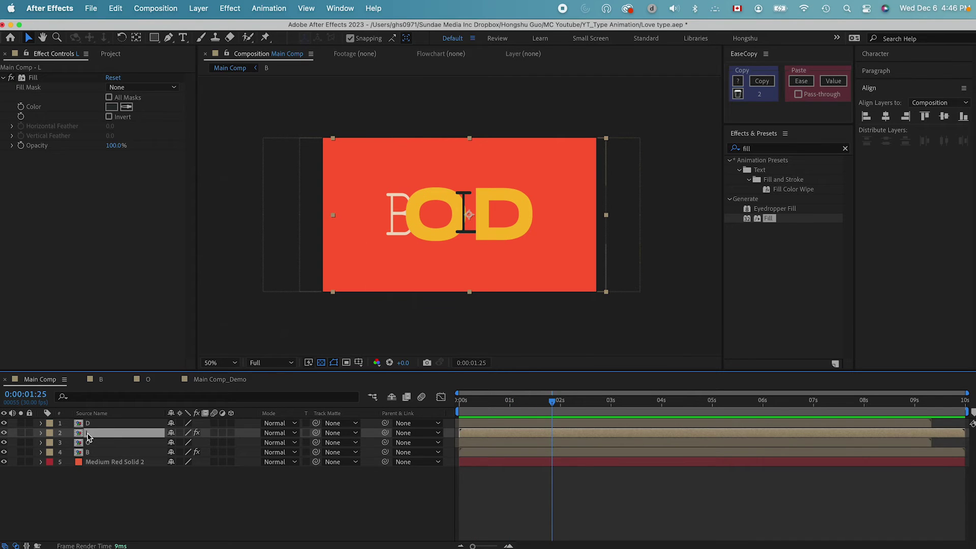
{"action": "left_click_drag", "start_coordinate": [89, 435], "coordinate": [89, 421]}
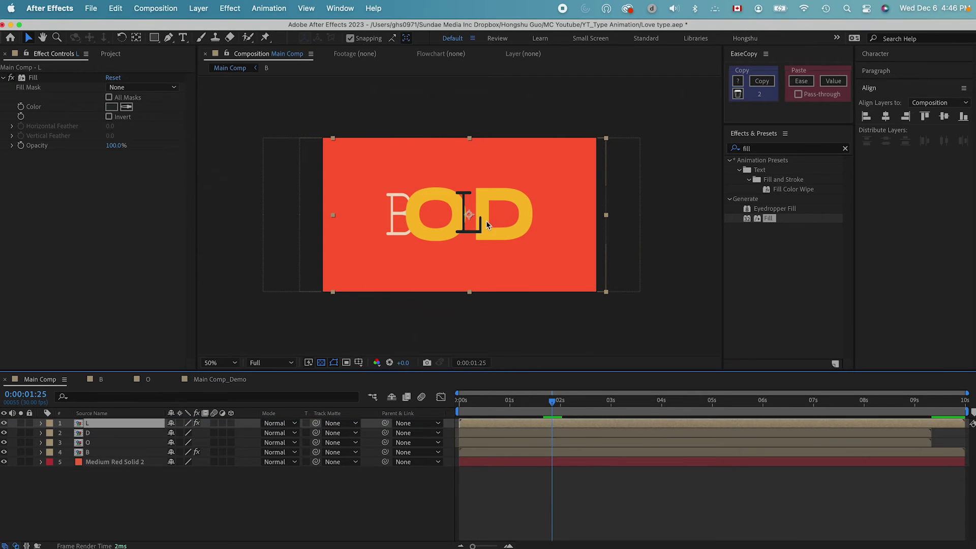
{"action": "key", "text": "Home"}
{"action": "key", "text": "space"}
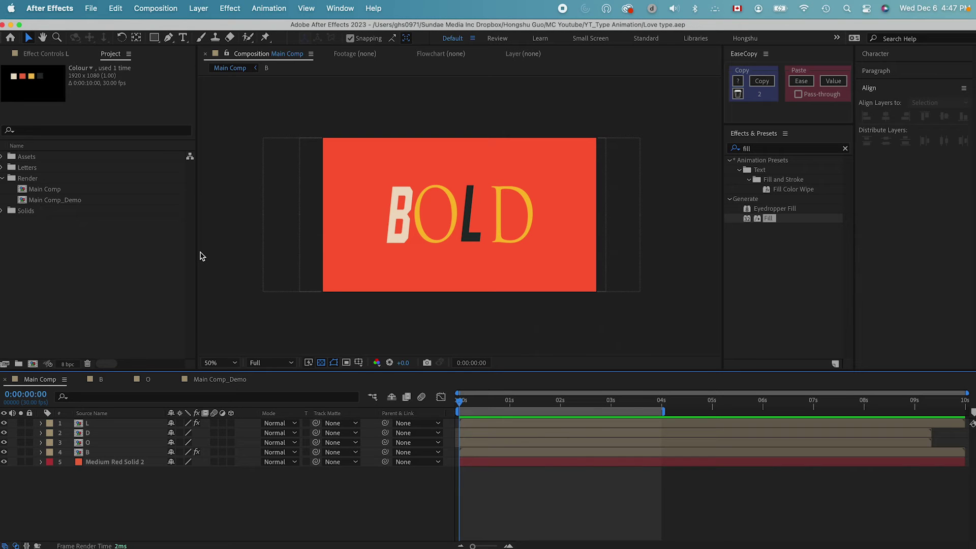
- Create an adjustment layer at the top of Main Comp and name it Noise
{"action": "left_click", "coordinate": [198, 8]}
{"action": "mouse_move", "coordinate": [212, 31]}
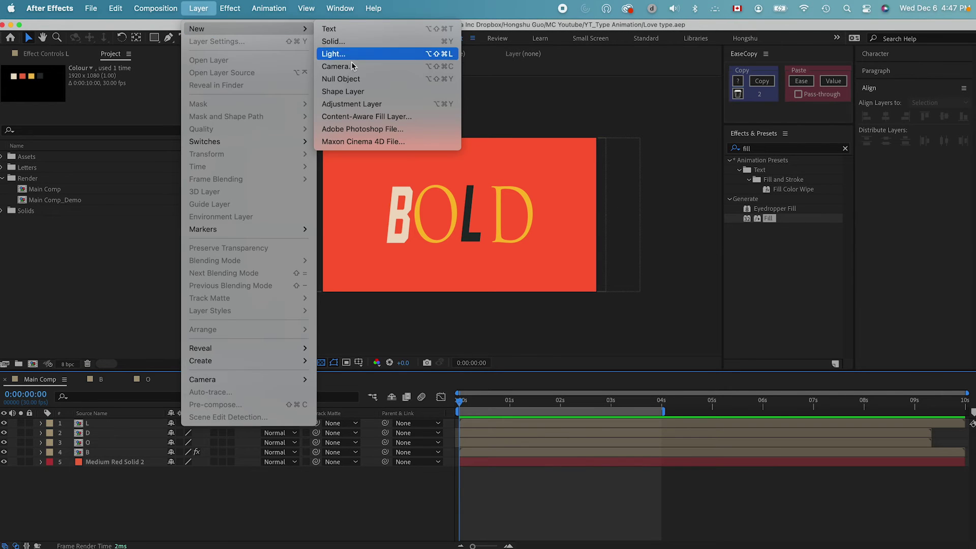
{"action": "left_click", "coordinate": [351, 104]}
{"action": "key", "text": "Return"}
{"action": "type", "text": "N"}
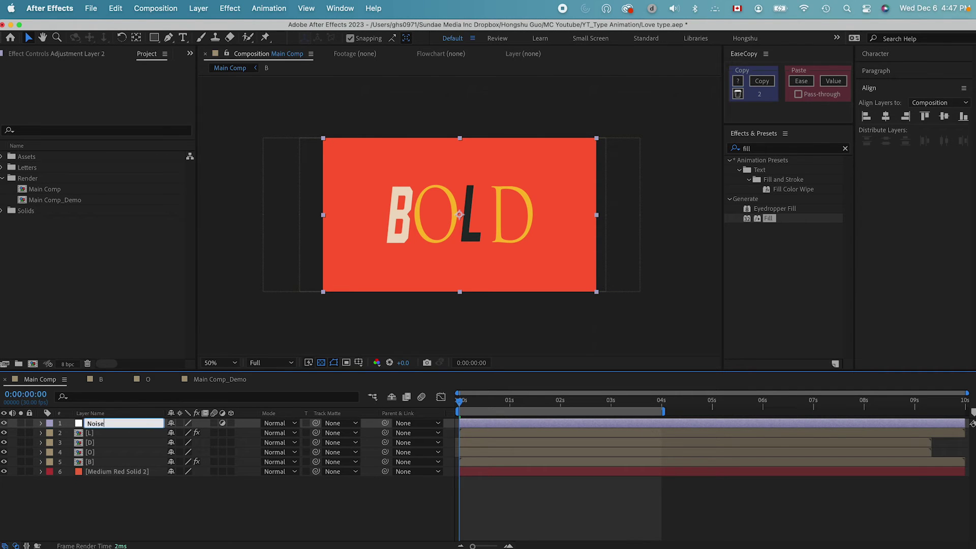
{"action": "type", "text": "oise"}
{"action": "key", "text": "Return"}
- Find the Noise effect and apply it to the Noise adjustment layer
{"action": "left_click", "coordinate": [773, 148]}
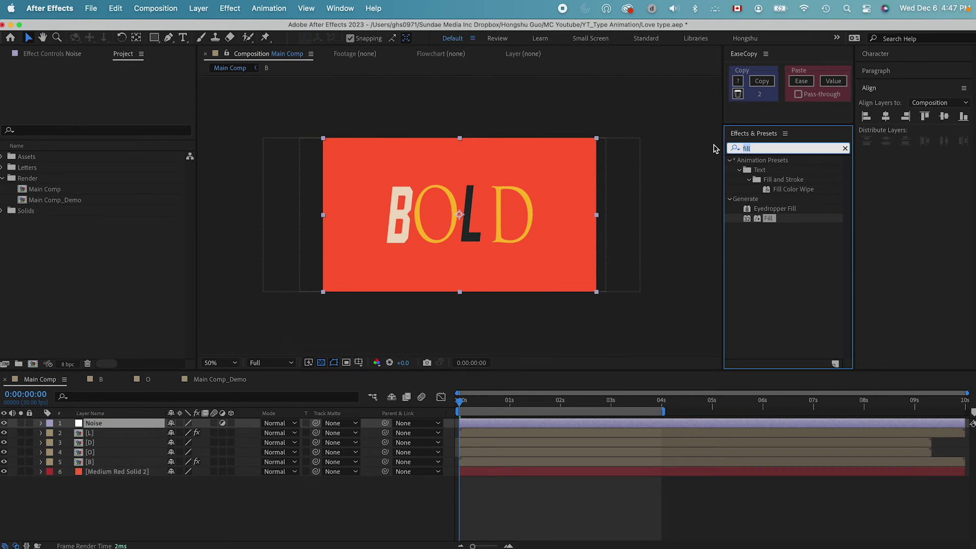
{"action": "type", "text": "noi"}
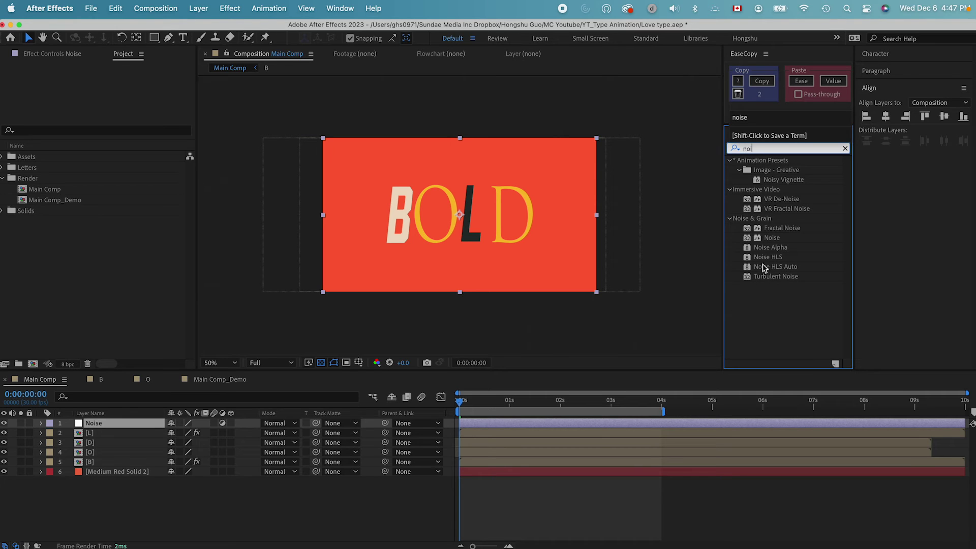
{"action": "double_click", "coordinate": [767, 238]}
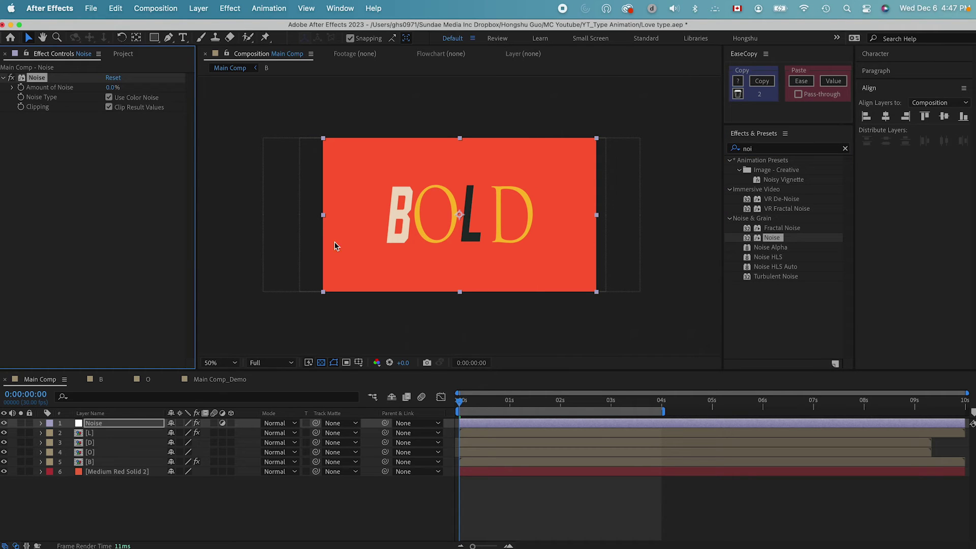
- Set the Noise effect's Amount of Noise to 15%, judging the grain on the letters at close range
{"action": "left_click", "coordinate": [391, 261]}
{"action": "key", "text": "period"}
{"action": "key", "text": "period"}
{"action": "left_click_drag", "start_coordinate": [113, 87], "coordinate": [113, 88]}
{"action": "left_click", "coordinate": [112, 87]}
{"action": "type", "text": "10"}
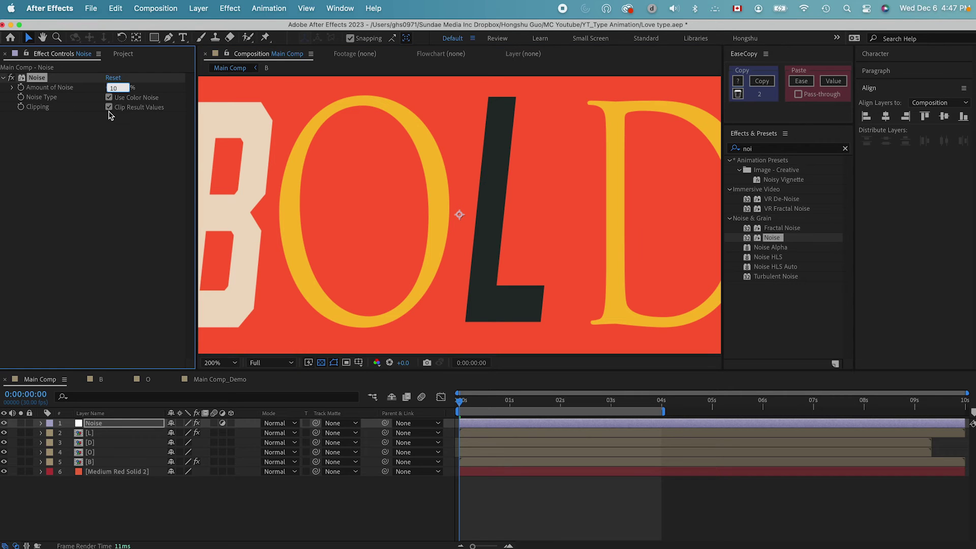
{"action": "left_click", "coordinate": [112, 136]}
{"action": "left_click", "coordinate": [115, 88]}
{"action": "type", "text": "15"}
{"action": "left_click", "coordinate": [122, 197]}
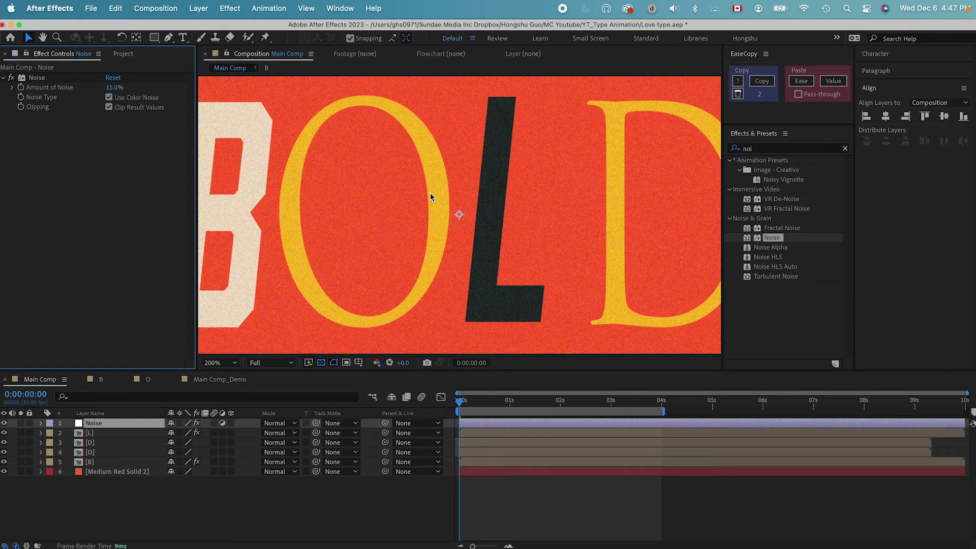
- Deselect the layer and view the grain across the whole composition at the first frame
{"action": "left_click", "coordinate": [405, 489]}
{"action": "key", "text": "comma"}
{"action": "left_click_drag", "start_coordinate": [470, 402], "coordinate": [446, 409]}
{"action": "key", "text": "comma"}
{"action": "key", "text": "period"}
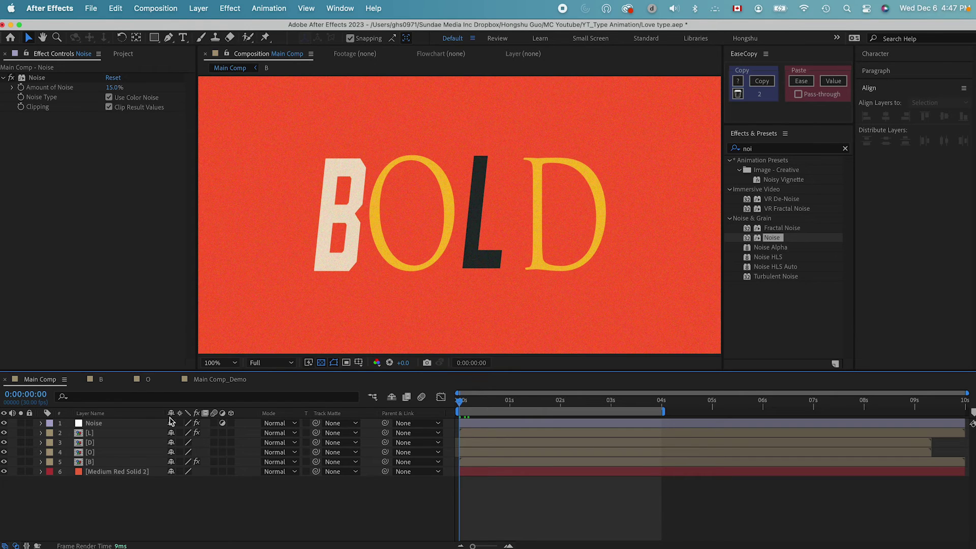
- Find the Turbulent Displace effect and add it to the Noise adjustment layer below its Noise effect
{"action": "left_click", "coordinate": [760, 147]}
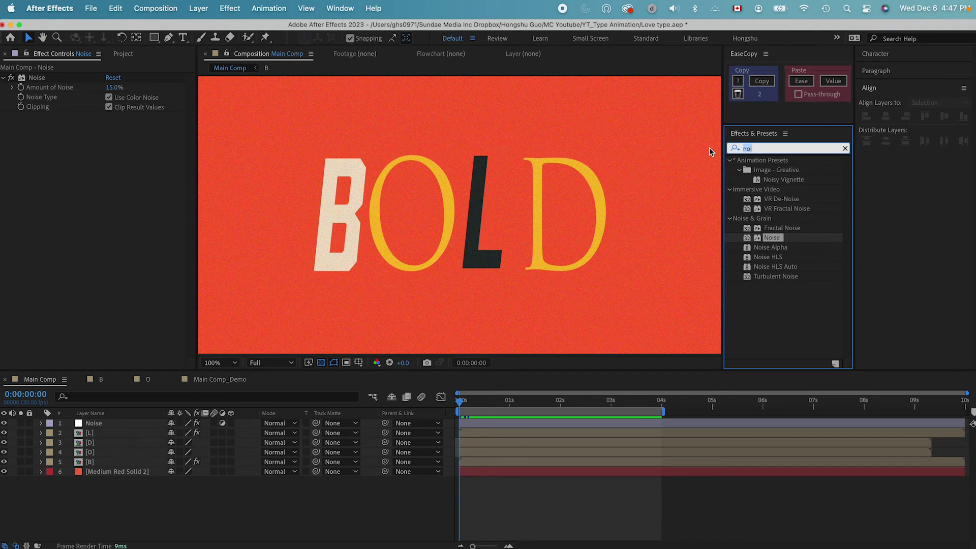
{"action": "type", "text": "turbul"}
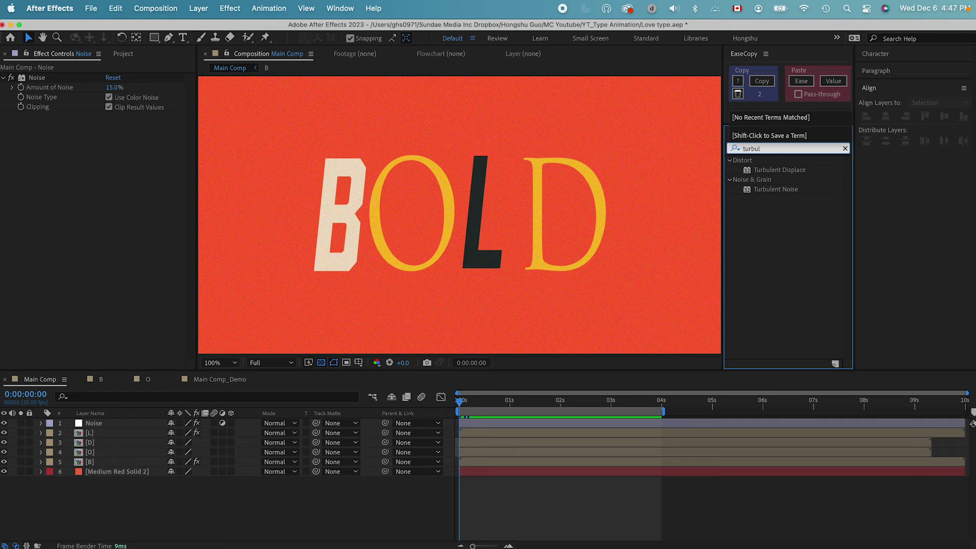
{"action": "left_click", "coordinate": [784, 170]}
{"action": "left_click", "coordinate": [102, 424]}
{"action": "left_click", "coordinate": [768, 170]}
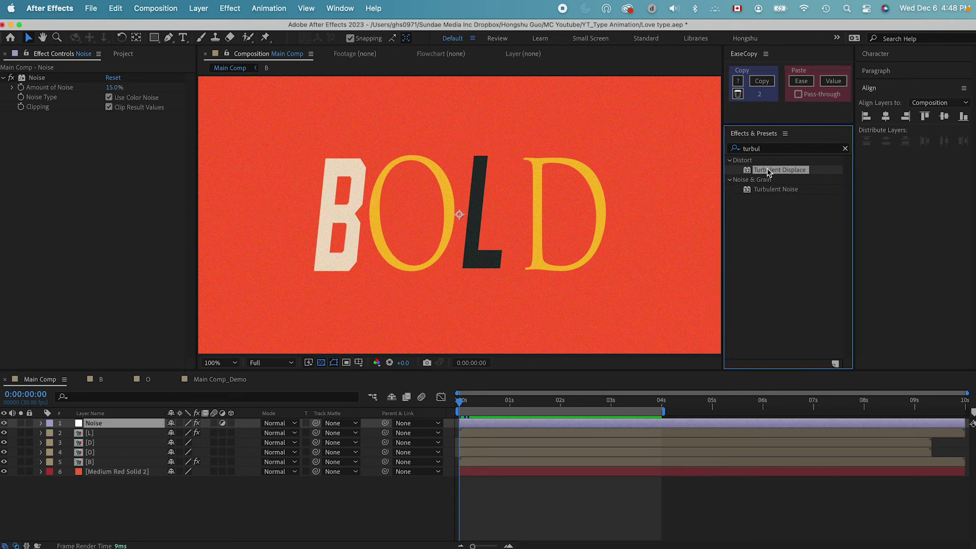
{"action": "left_click_drag", "start_coordinate": [768, 172], "coordinate": [119, 164]}
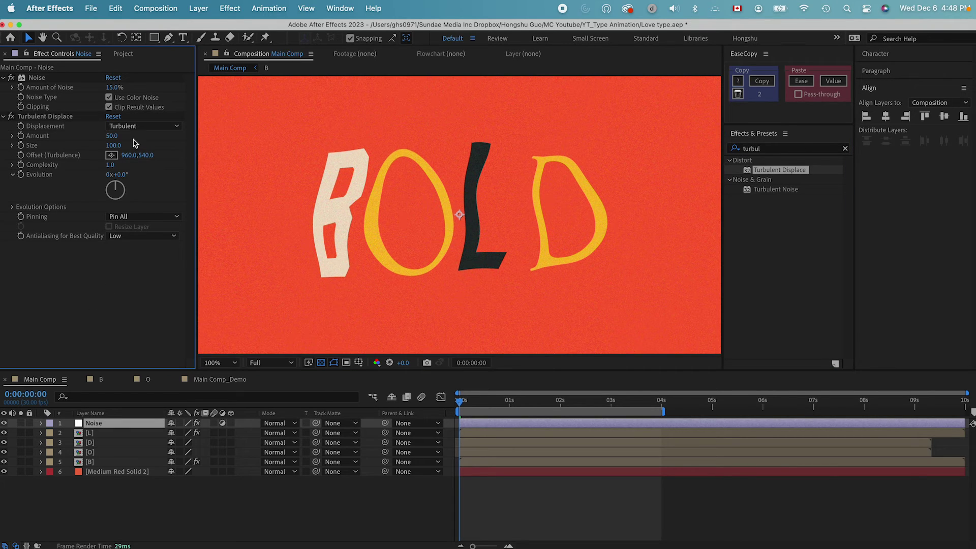
- Set the Turbulent Displace amount to 10 and its size to 15
{"action": "left_click_drag", "start_coordinate": [111, 135], "coordinate": [87, 146]}
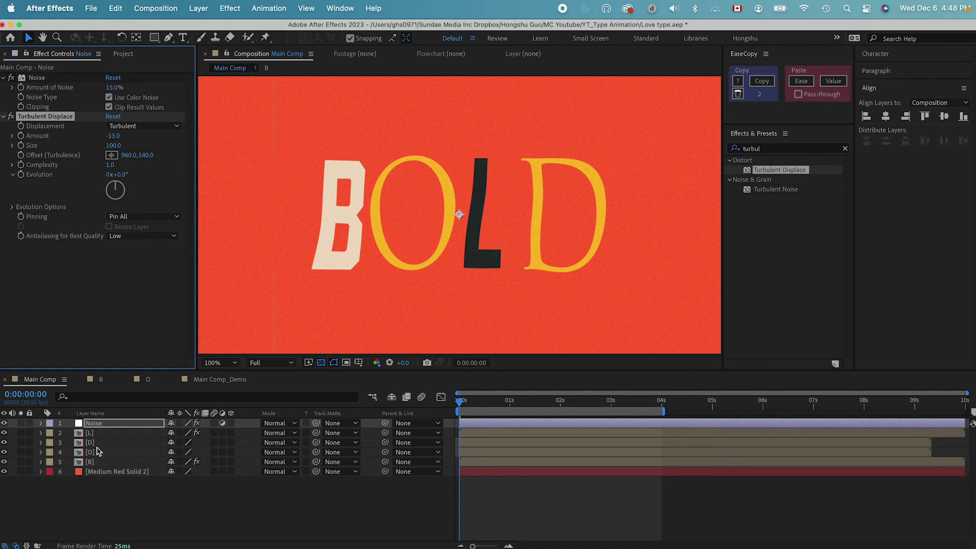
{"action": "left_click", "coordinate": [113, 135]}
{"action": "type", "text": "10"}
{"action": "left_click", "coordinate": [112, 146]}
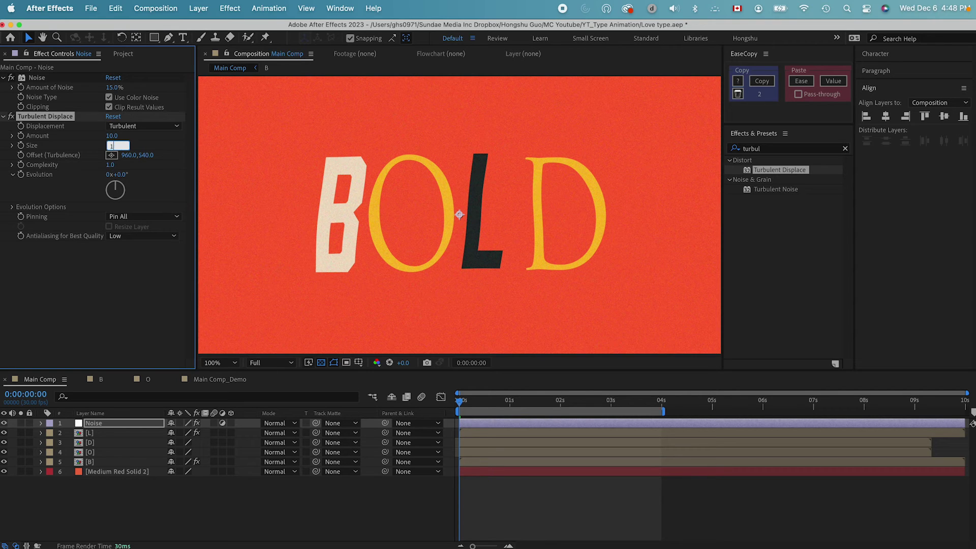
{"action": "type", "text": "15"}
{"action": "key", "text": "Return"}
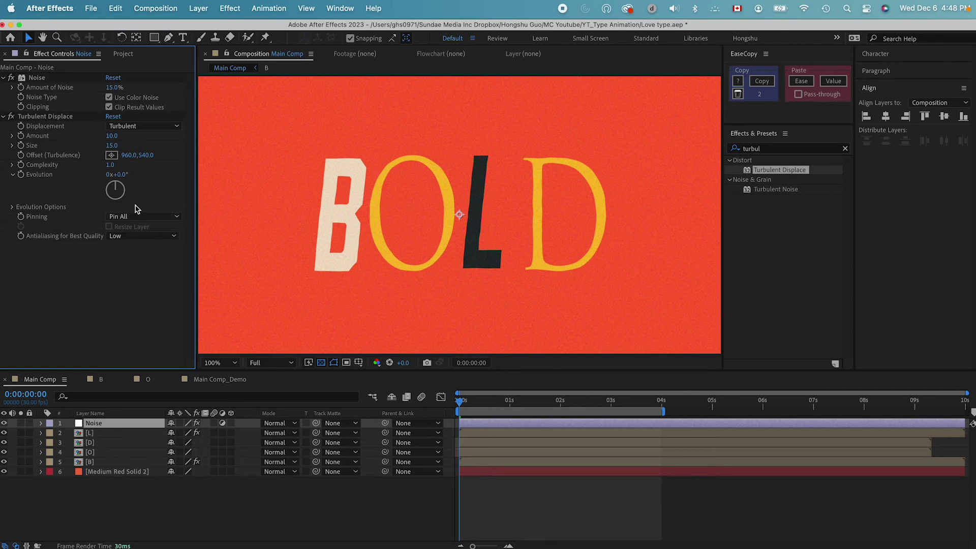
- Change the Turbulent Displace displacement type to Horizontal Displacement and inspect the roughened letter edges
{"action": "left_click", "coordinate": [131, 127]}
{"action": "left_click", "coordinate": [160, 239]}
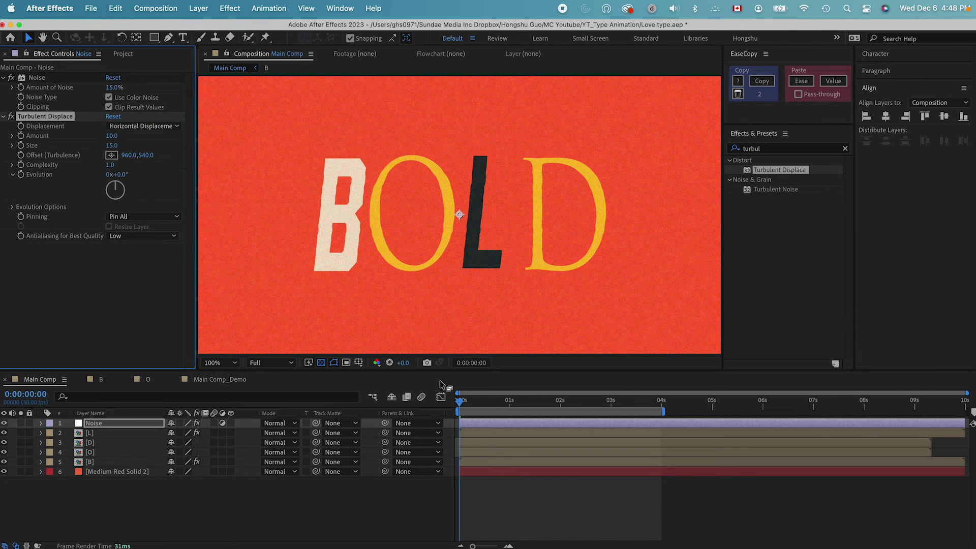
{"action": "left_click", "coordinate": [435, 324]}
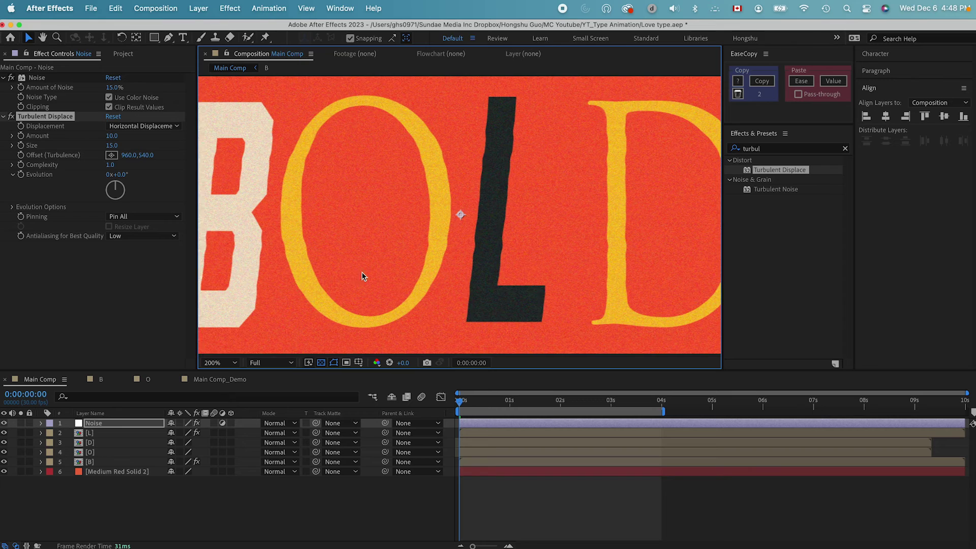
{"action": "scroll", "coordinate": [398, 254], "scroll_direction": "left", "scroll_amount": 5}
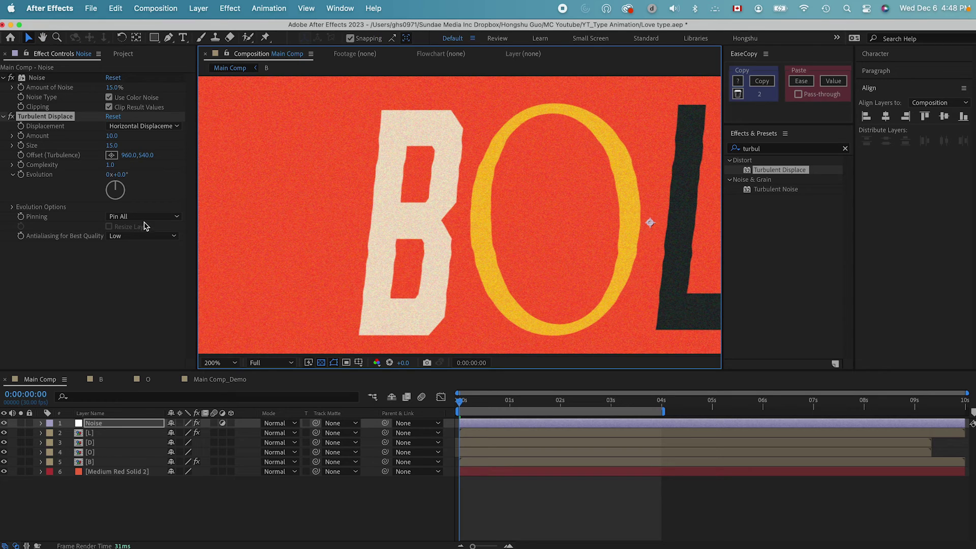
- Keyframe the Turbulent Displace Evolution from 0 at the first frame to 30 revolutions at 0:00:03:29
{"action": "left_click", "coordinate": [20, 179]}
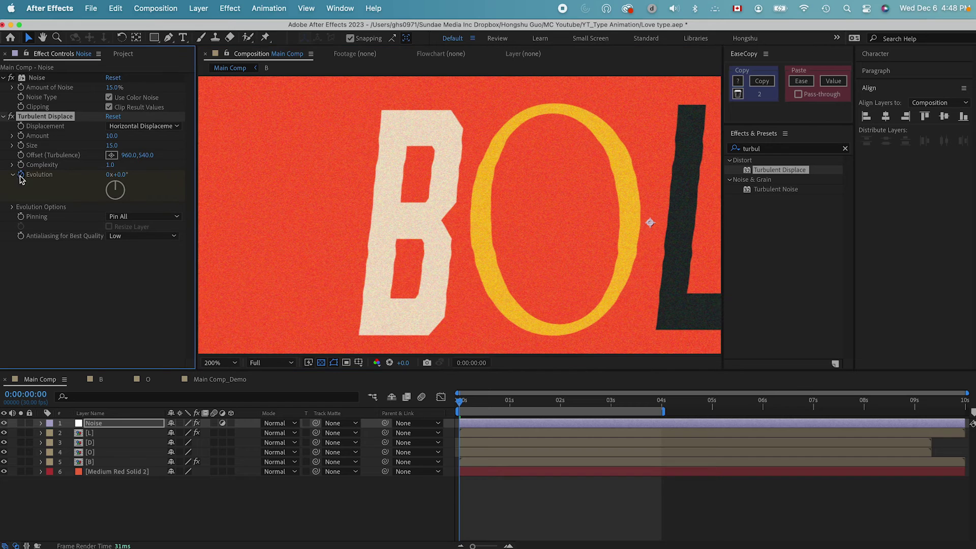
{"action": "left_click", "coordinate": [21, 175]}
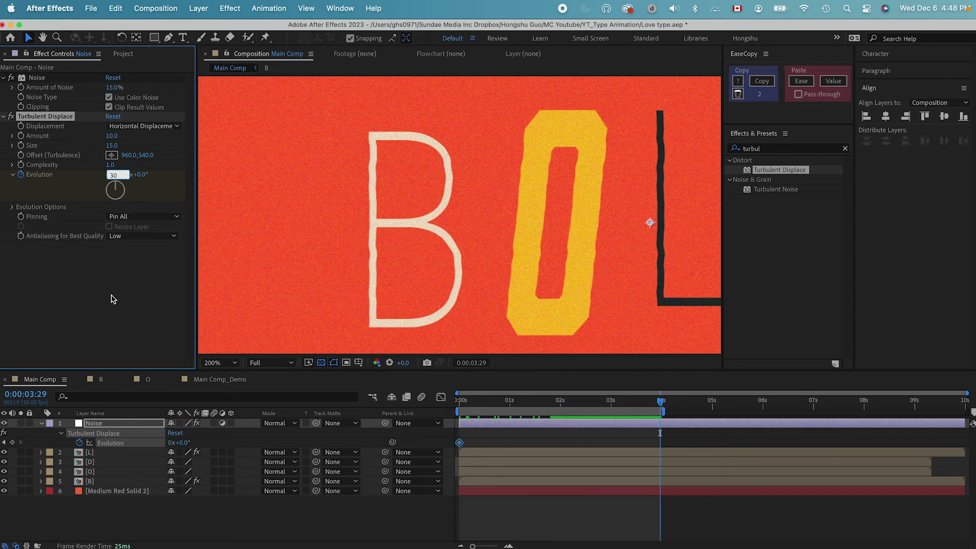
{"action": "key", "text": "Return"}
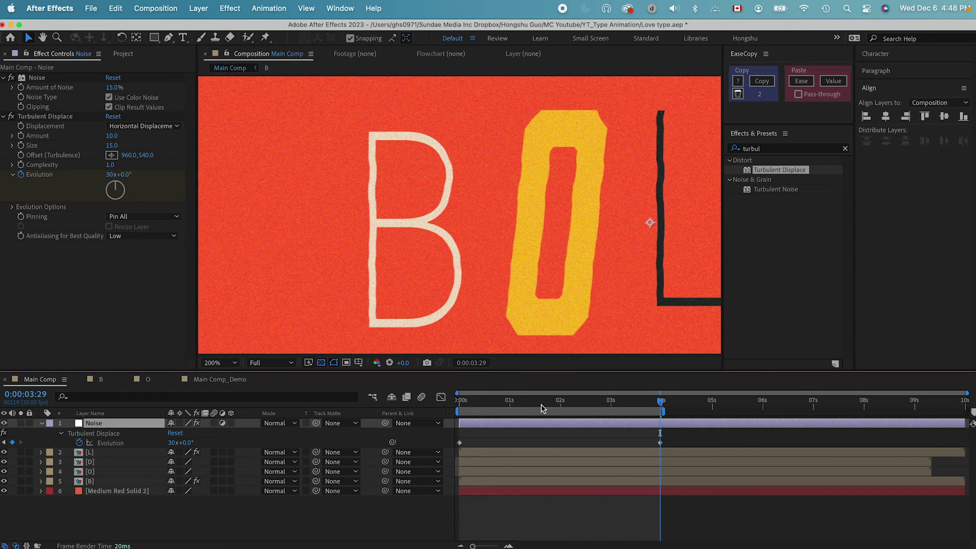
- Play back the animation from the start to check the wobbling letter edges, close up and at 100%
{"action": "key", "text": "space"}
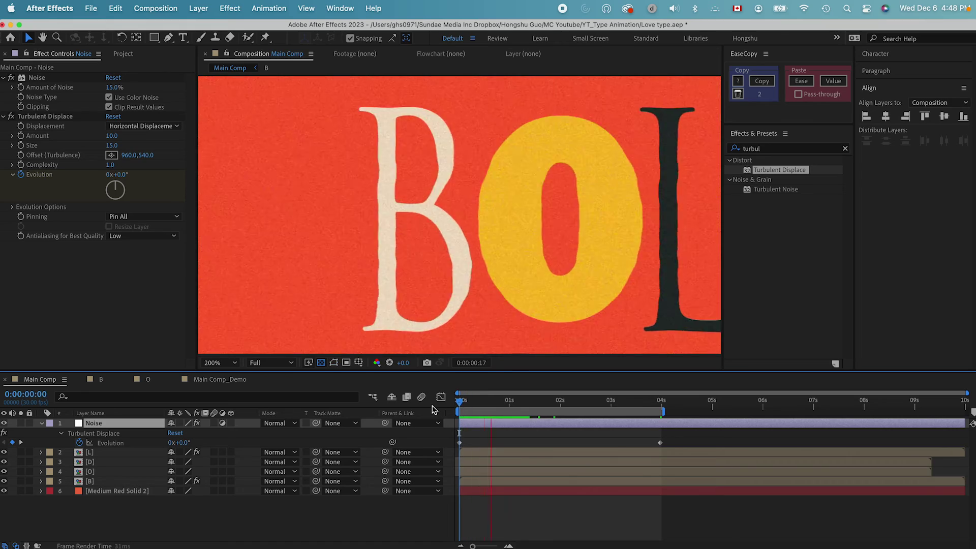
{"action": "key", "text": "space"}
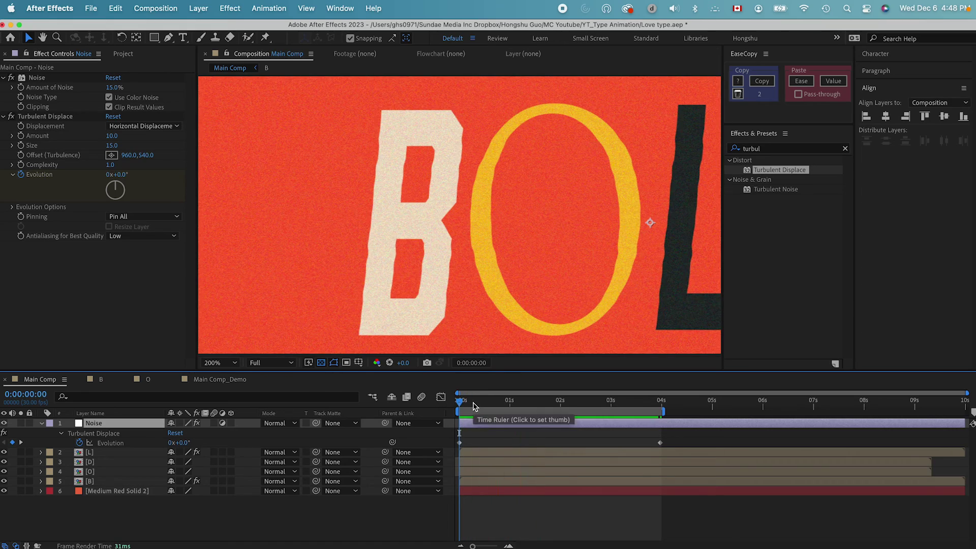
{"action": "left_click_drag", "start_coordinate": [460, 405], "coordinate": [454, 406]}
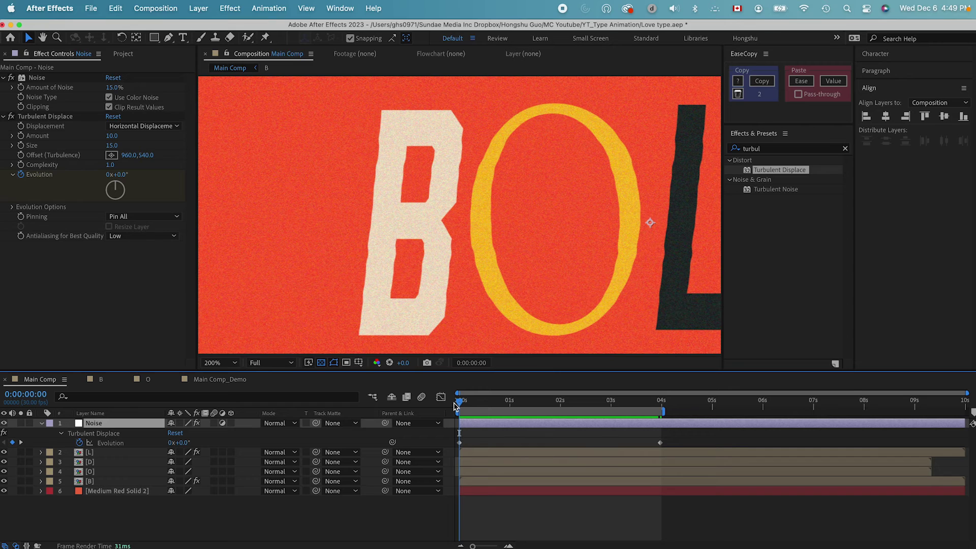
{"action": "key", "text": "comma"}
{"action": "key", "text": "space"}
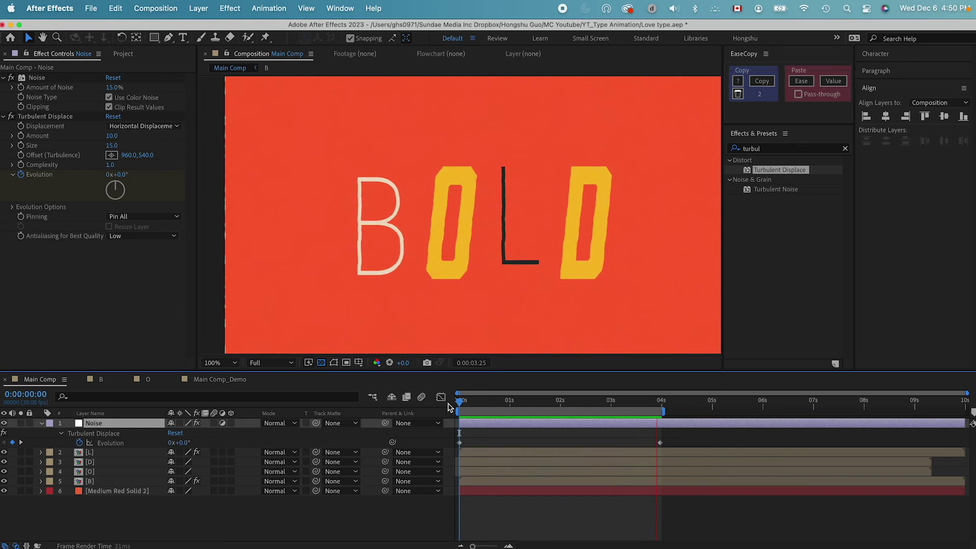
{"action": "key", "text": "space"}
- Open the Texture composition from the Assets folder and select its grunge-texture-2.jpeg layer
{"action": "left_click", "coordinate": [123, 54]}
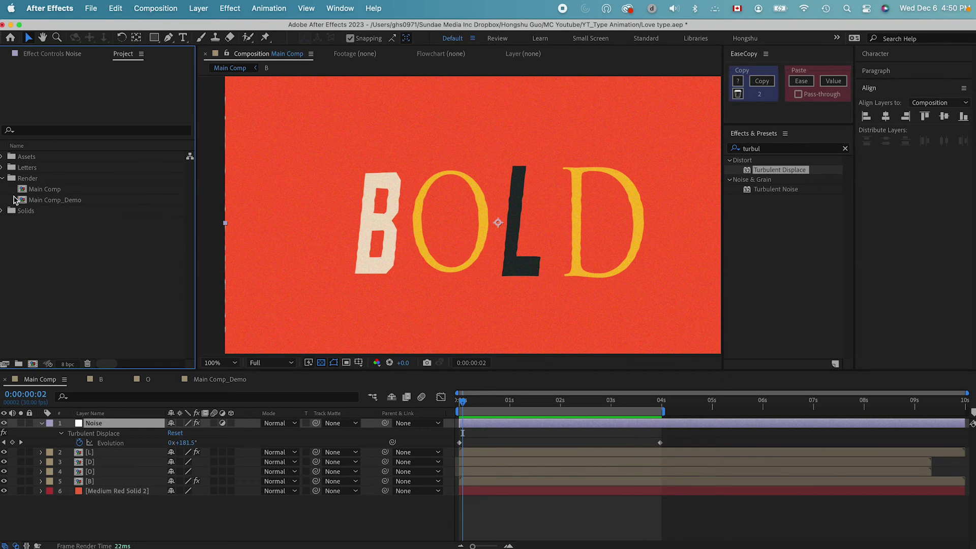
{"action": "left_click", "coordinate": [2, 157]}
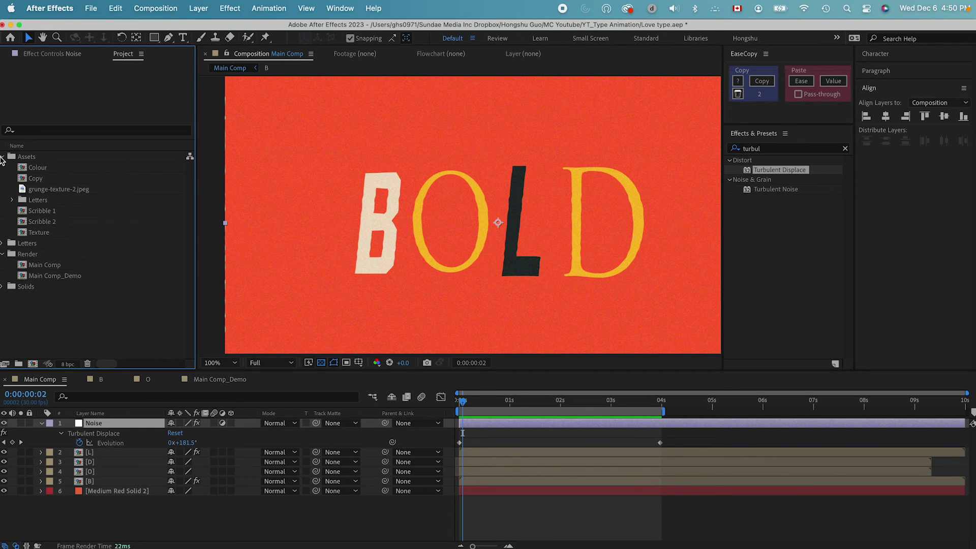
{"action": "left_click", "coordinate": [39, 234]}
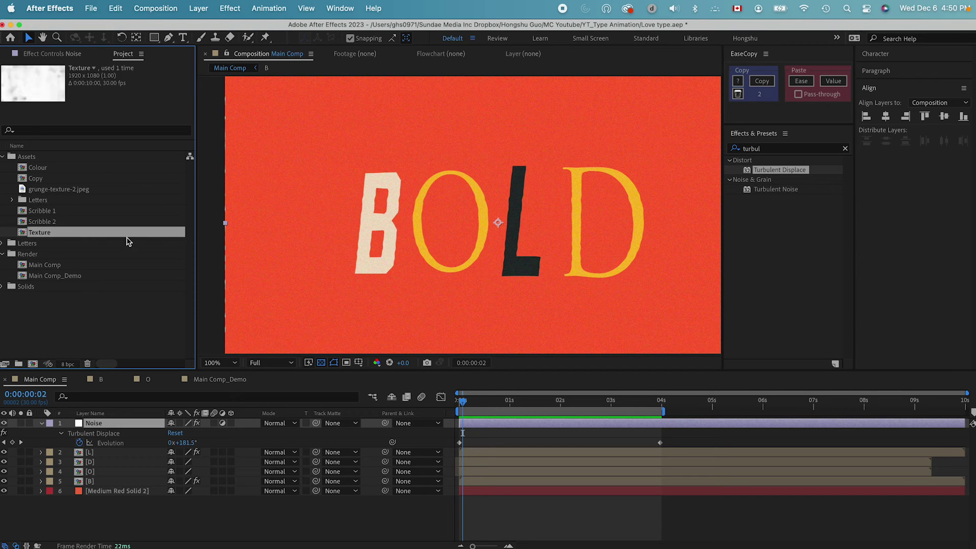
{"action": "double_click", "coordinate": [40, 234]}
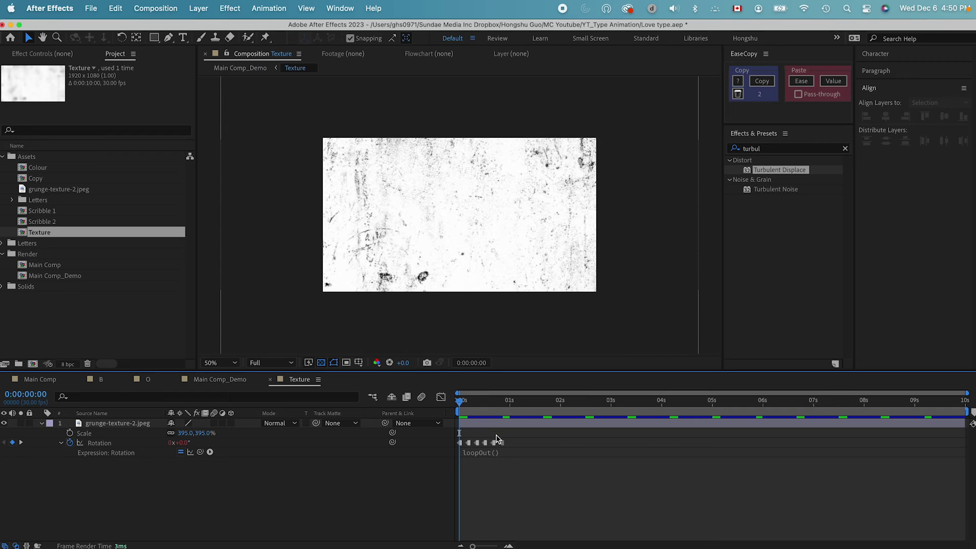
{"action": "left_click", "coordinate": [107, 424]}
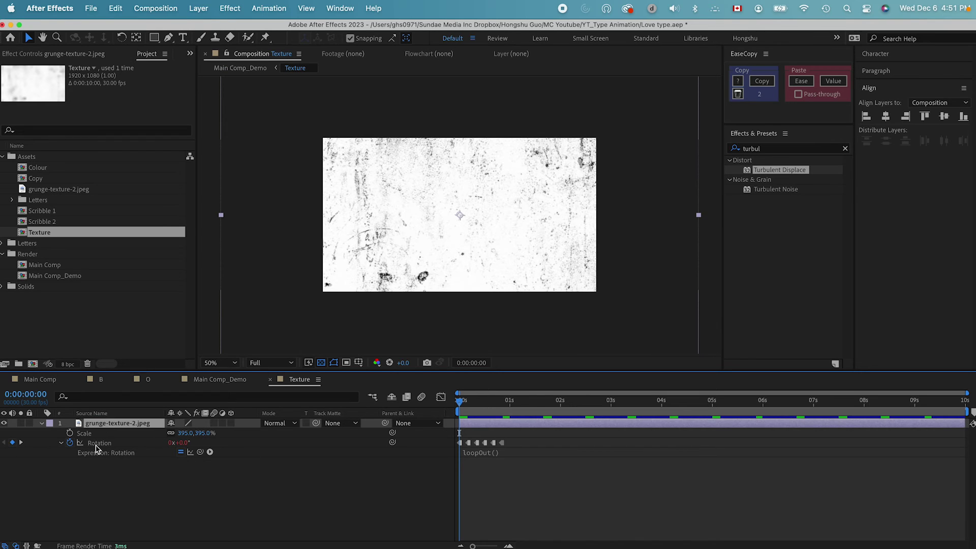
- Preview the grunge texture's keyframed, looping rotation in the Texture composition from the first frame
{"action": "left_click", "coordinate": [101, 445]}
{"action": "left_click_drag", "start_coordinate": [460, 404], "coordinate": [501, 405]}
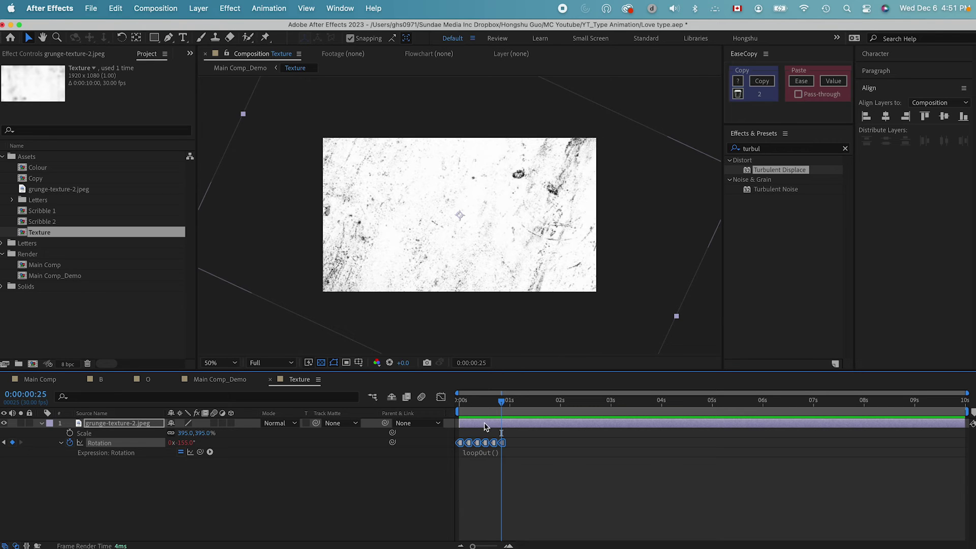
{"action": "left_click_drag", "start_coordinate": [507, 404], "coordinate": [447, 407]}
{"action": "key", "text": "space"}
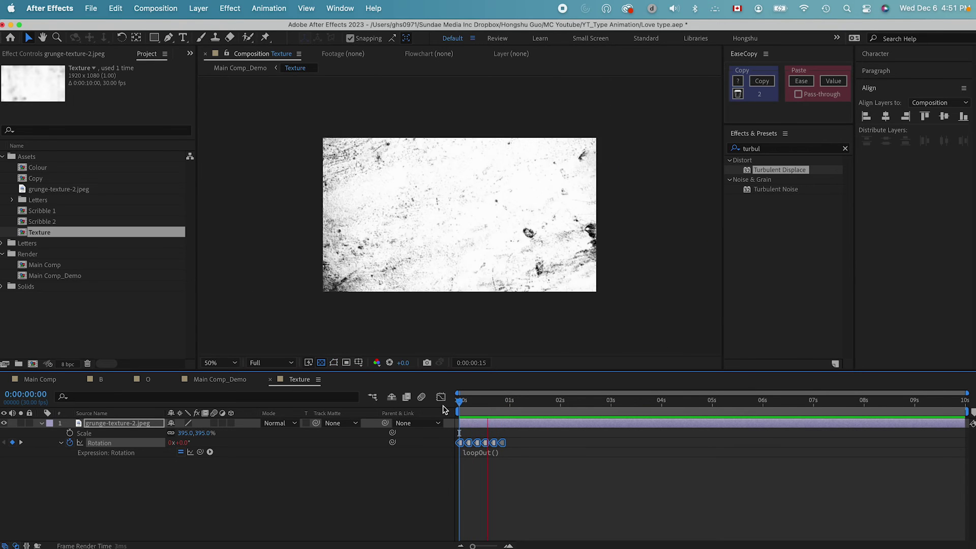
{"action": "key", "text": "space"}
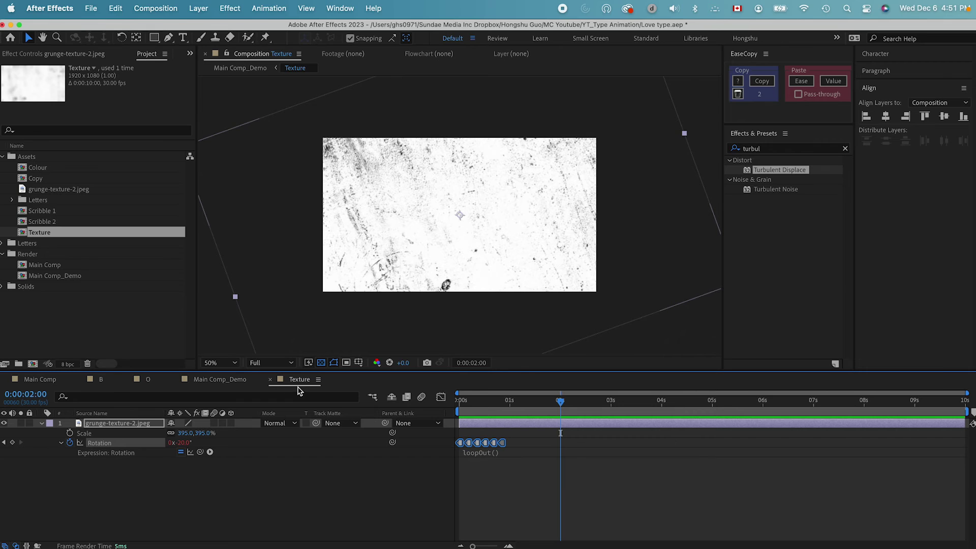
- Add the Texture composition to Main Comp directly below the Noise layer and set its blending mode to Darken
{"action": "double_click", "coordinate": [48, 264]}
{"action": "left_click_drag", "start_coordinate": [40, 234], "coordinate": [104, 437]}
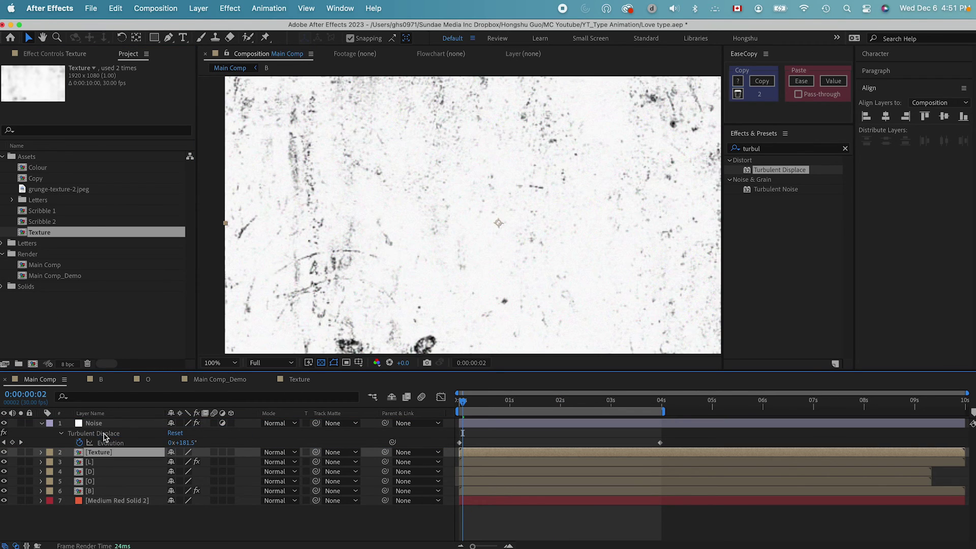
{"action": "left_click", "coordinate": [274, 452]}
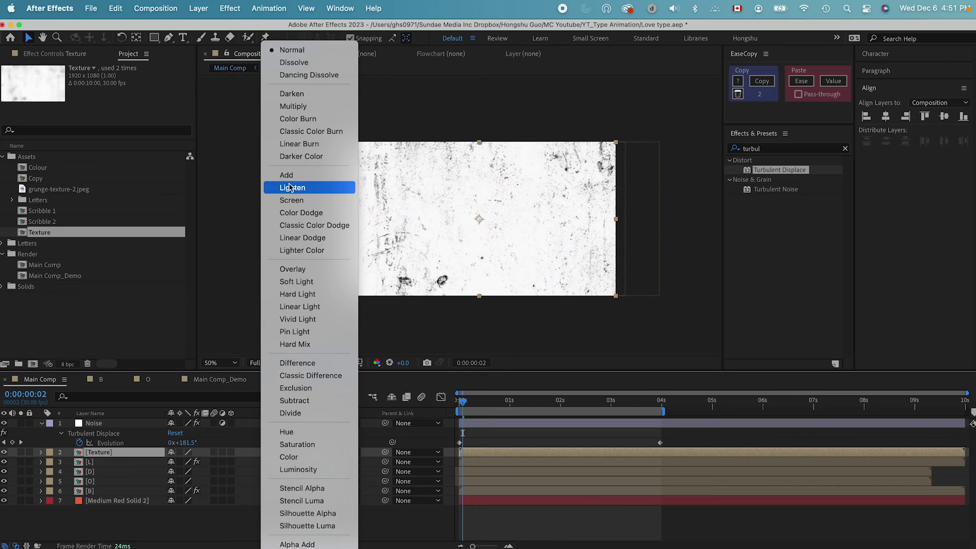
{"action": "left_click", "coordinate": [291, 93]}
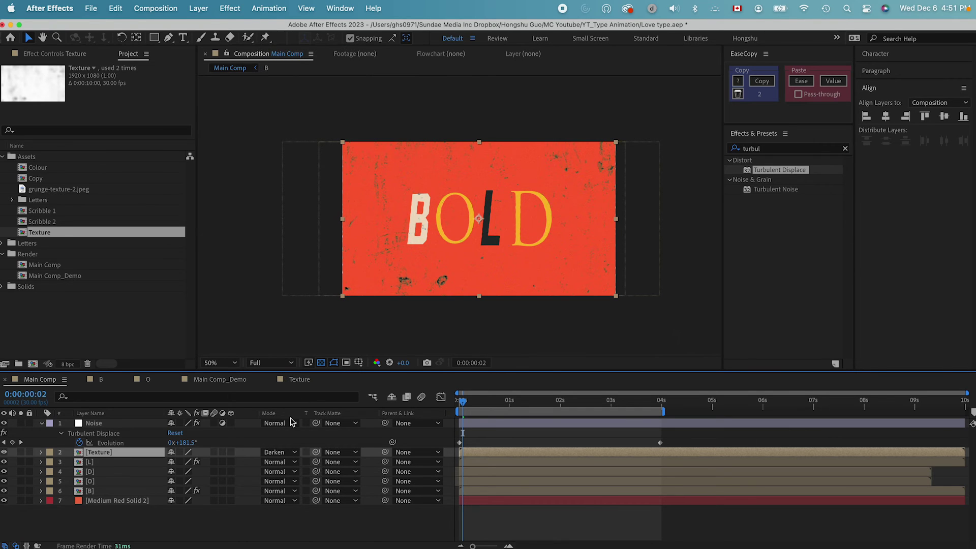
{"action": "key", "text": "."}
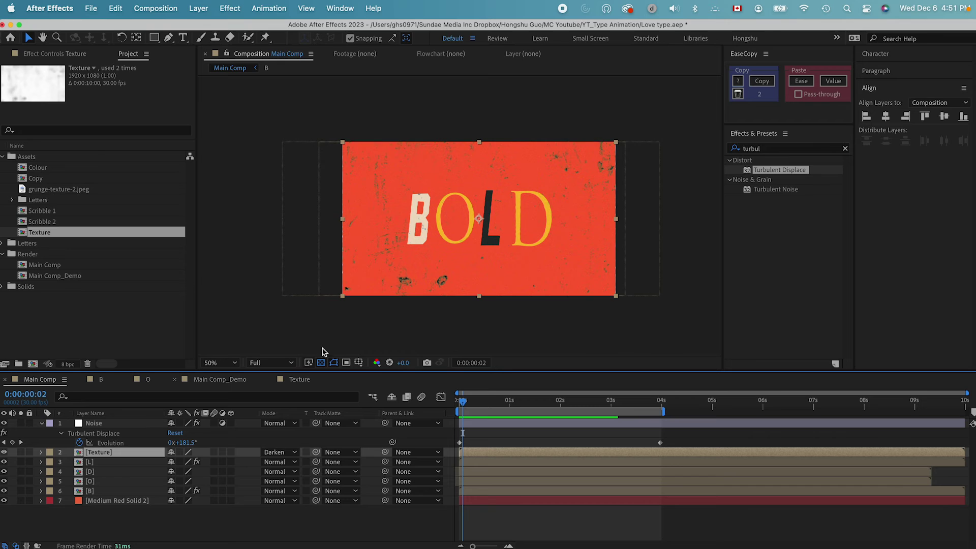
{"action": "key", "text": "."}
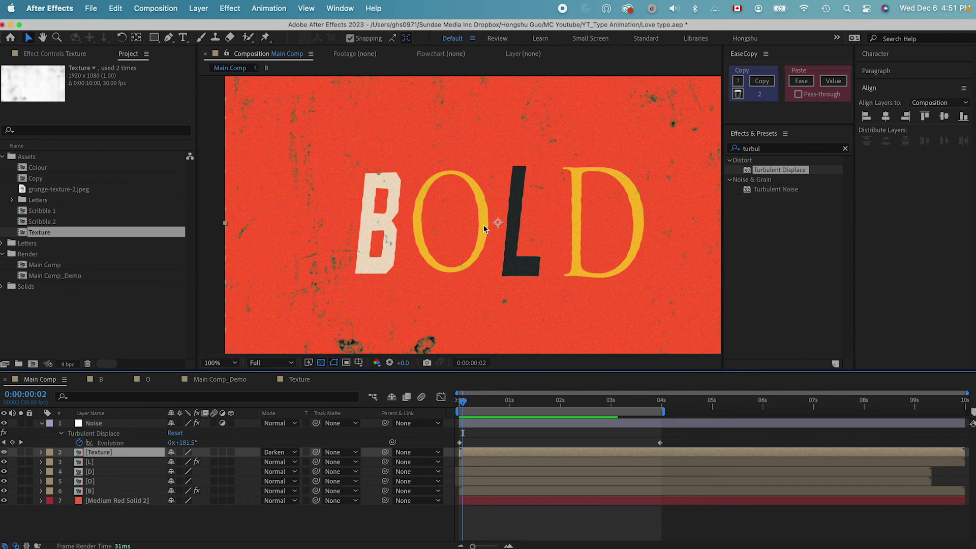
- Pre-compose the L, D, O and B layers into a new composition named Animated text
{"action": "left_click", "coordinate": [96, 467]}
{"action": "left_click", "coordinate": [97, 491], "text": "shift"}
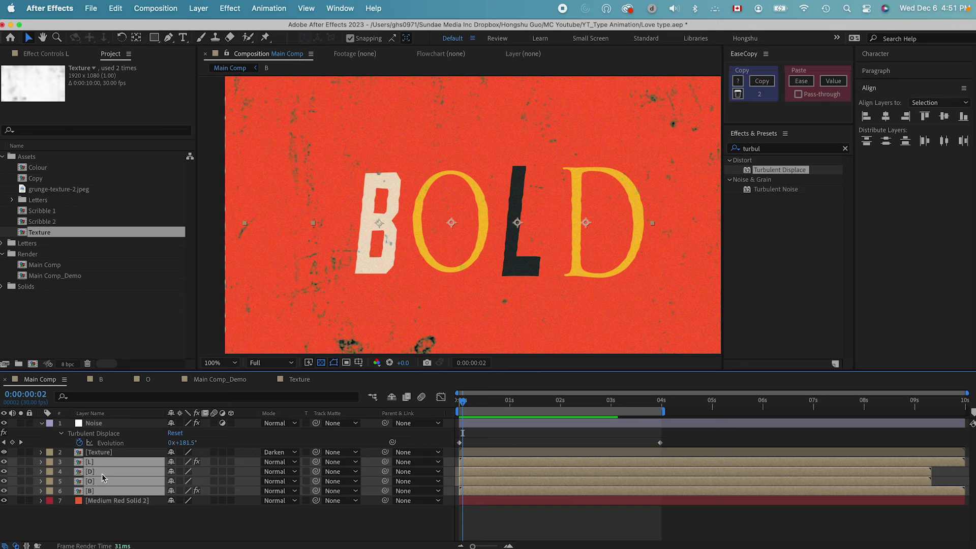
{"action": "key", "text": "super+shift+c"}
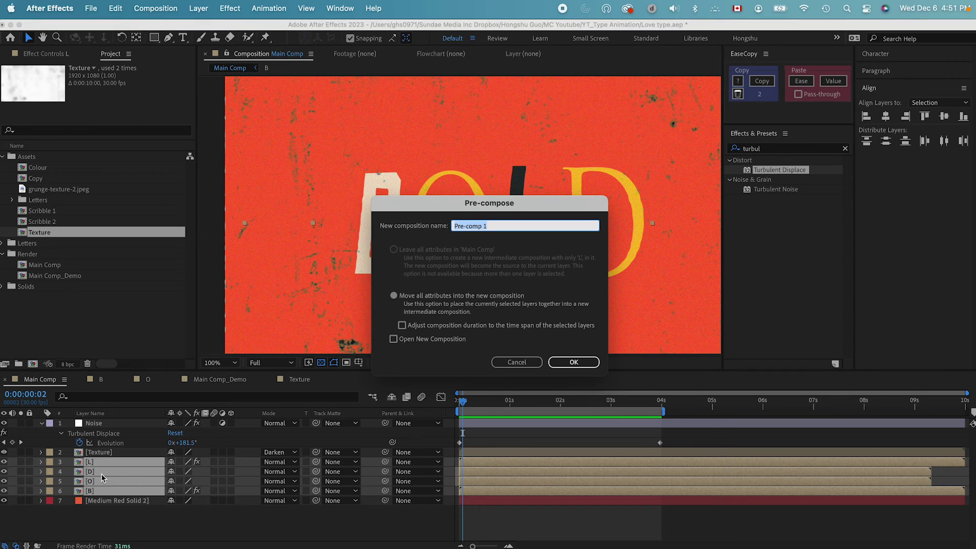
{"action": "type", "text": "Animated text"}
{"action": "key", "text": "Return"}
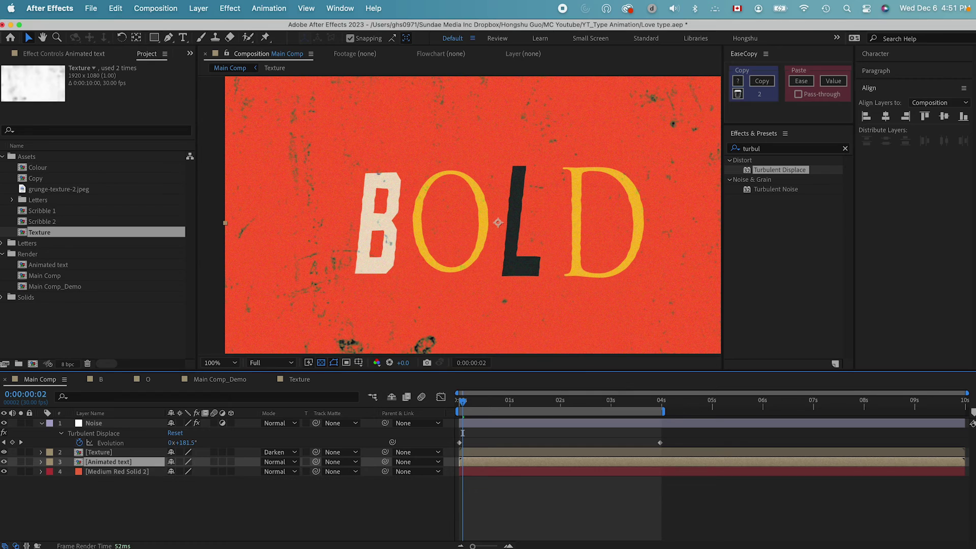
- Set the Texture layer's track matte to the Animated text layer and make Animated text visible again
{"action": "left_click", "coordinate": [110, 454]}
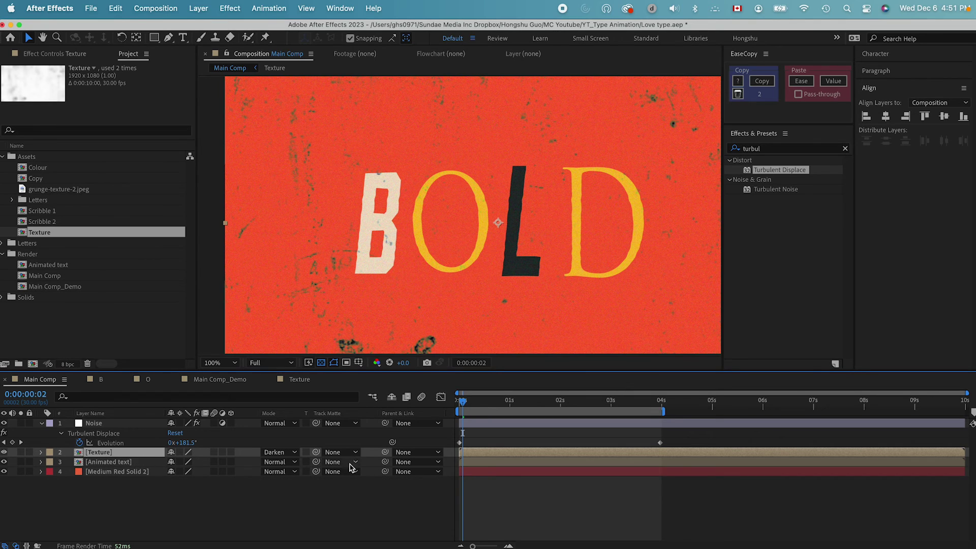
{"action": "left_click", "coordinate": [335, 452]}
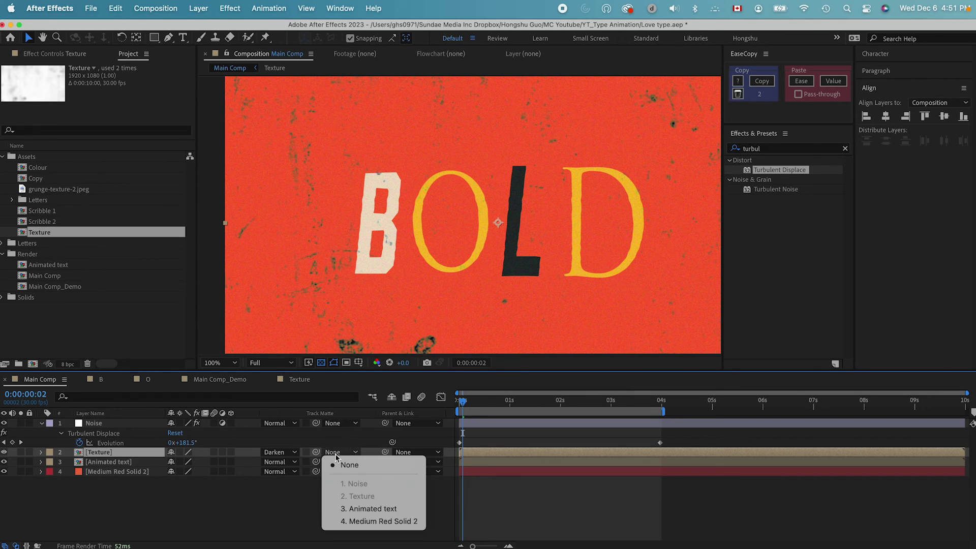
{"action": "left_click", "coordinate": [357, 510]}
{"action": "left_click", "coordinate": [320, 521]}
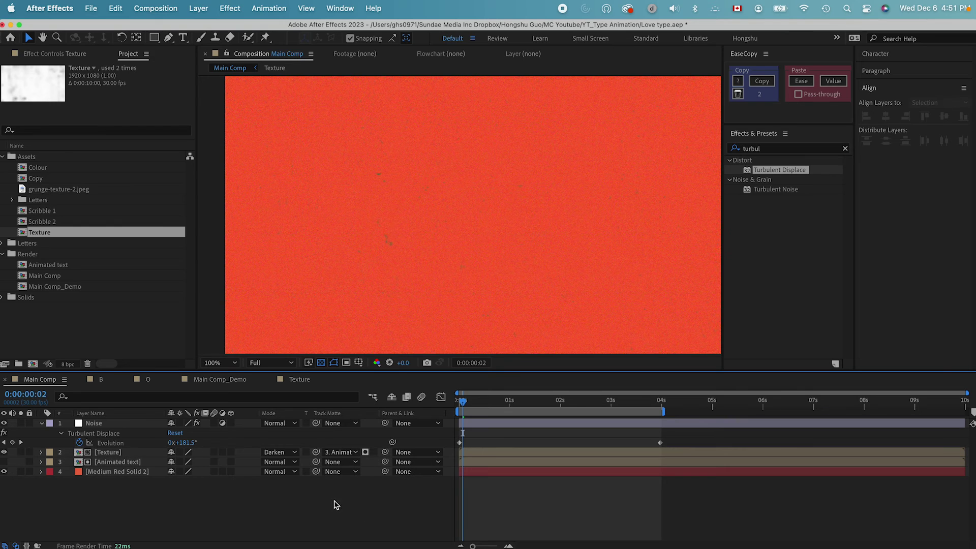
{"action": "left_click", "coordinate": [5, 462]}
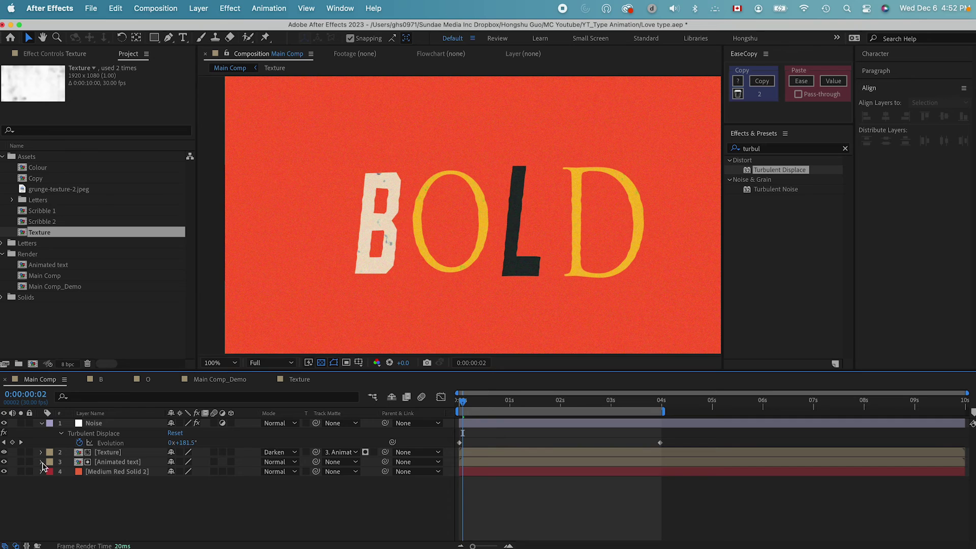
- Play back Main Comp from the start and scrub through the first second to check the grunge texture inside the letters
{"action": "key", "text": "comma"}
{"action": "left_click_drag", "start_coordinate": [462, 405], "coordinate": [438, 406]}
{"action": "key", "text": "space"}
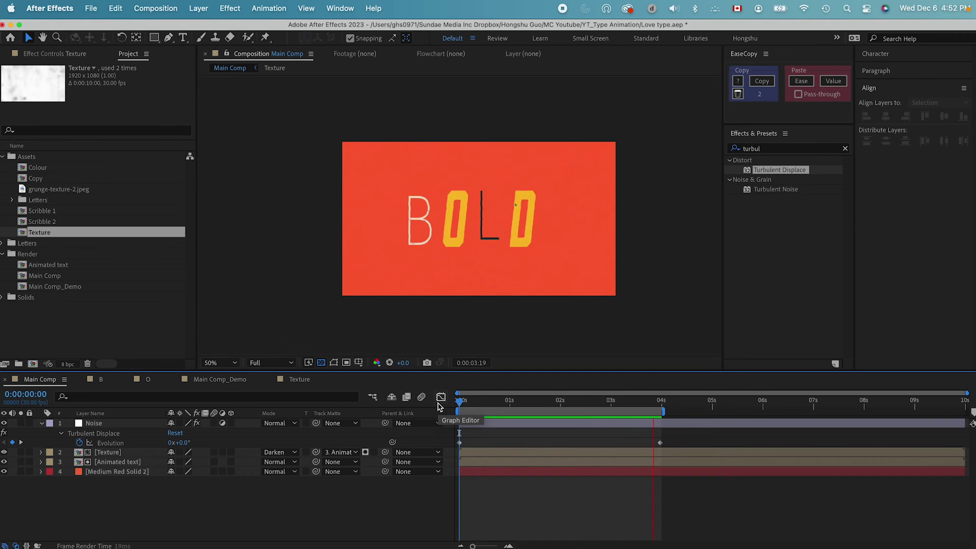
{"action": "key", "text": "period"}
{"action": "key", "text": "period"}
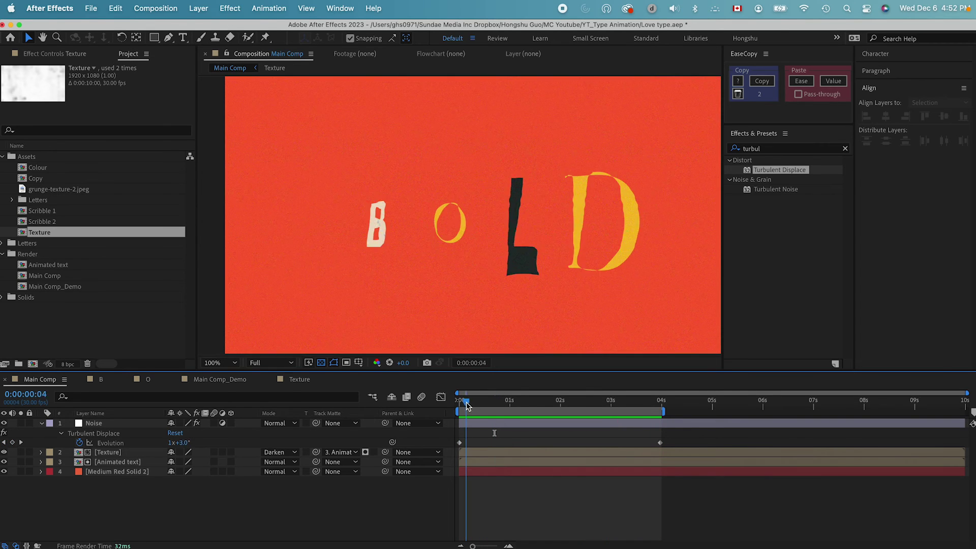
{"action": "left_click", "coordinate": [502, 401]}
{"action": "left_click_drag", "start_coordinate": [502, 401], "coordinate": [458, 407]}
{"action": "key", "text": "space"}
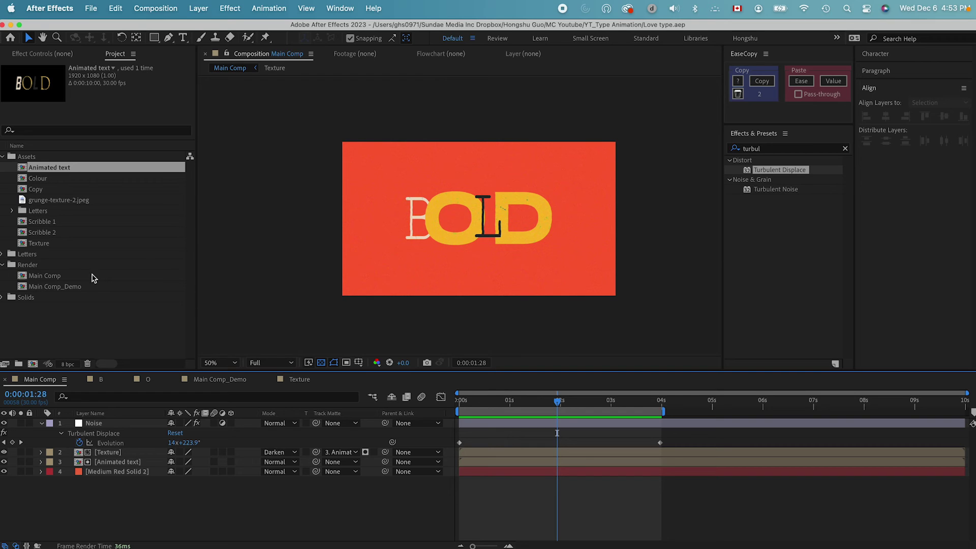
- Open the Scribble 1 composition and examine the Trim Paths Start and End keyframes on Shape Layer 1
{"action": "left_click", "coordinate": [52, 224]}
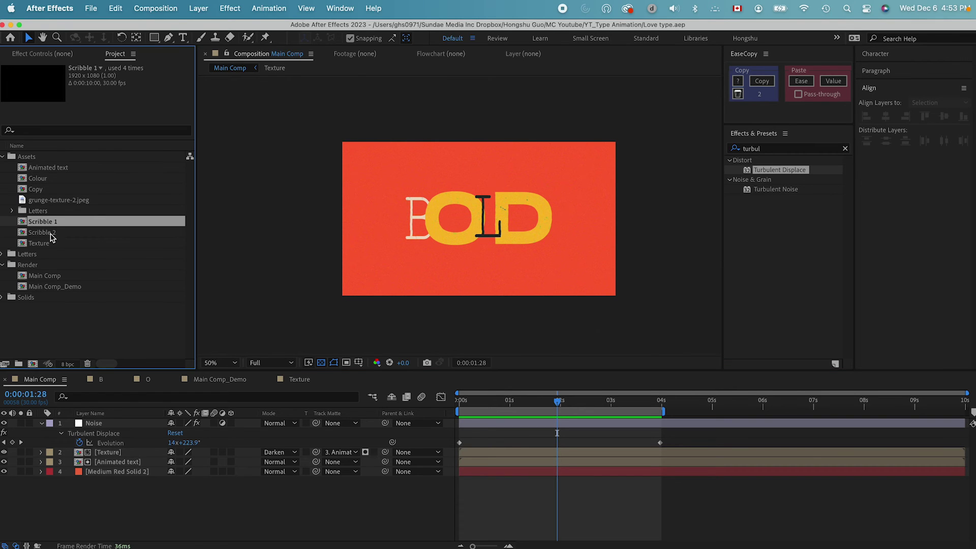
{"action": "left_click", "coordinate": [50, 234]}
{"action": "double_click", "coordinate": [50, 222]}
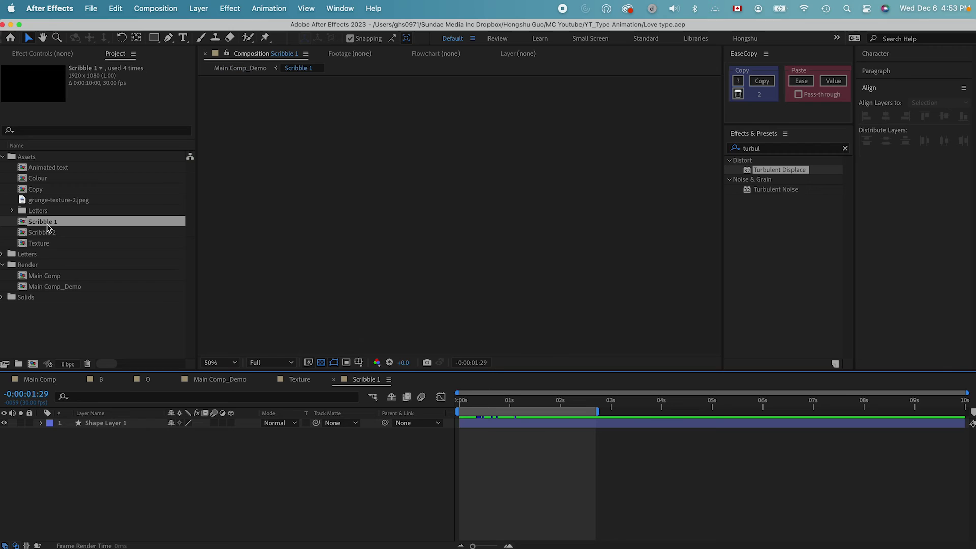
{"action": "mouse_move", "coordinate": [470, 402]}
{"action": "left_mouse_down"}
{"action": "mouse_move", "coordinate": [457, 409]}
{"action": "mouse_move", "coordinate": [501, 402]}
{"action": "mouse_move", "coordinate": [485, 402]}
{"action": "left_mouse_up"}
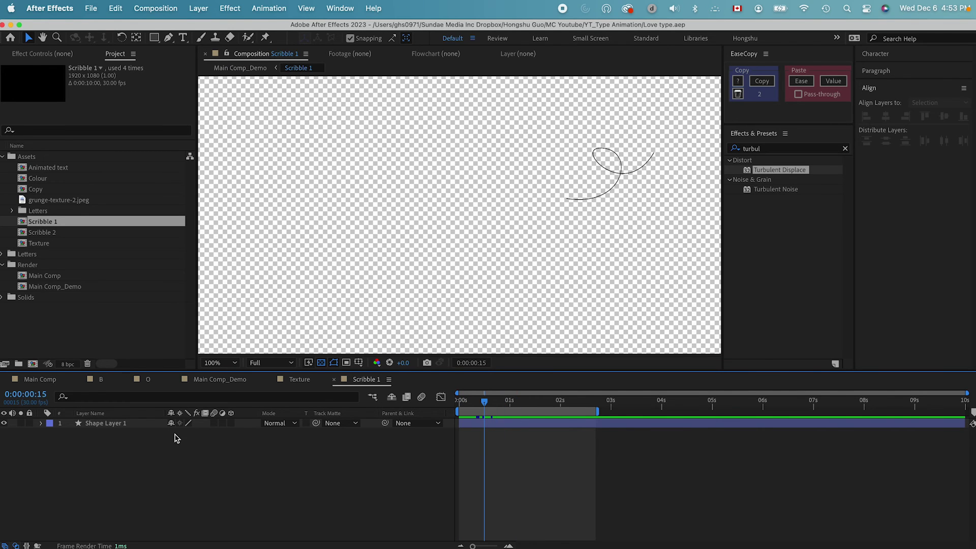
{"action": "left_click", "coordinate": [120, 427]}
{"action": "key", "text": "Home"}
{"action": "key", "text": "u"}
{"action": "left_click", "coordinate": [41, 423]}
{"action": "left_click", "coordinate": [41, 424]}
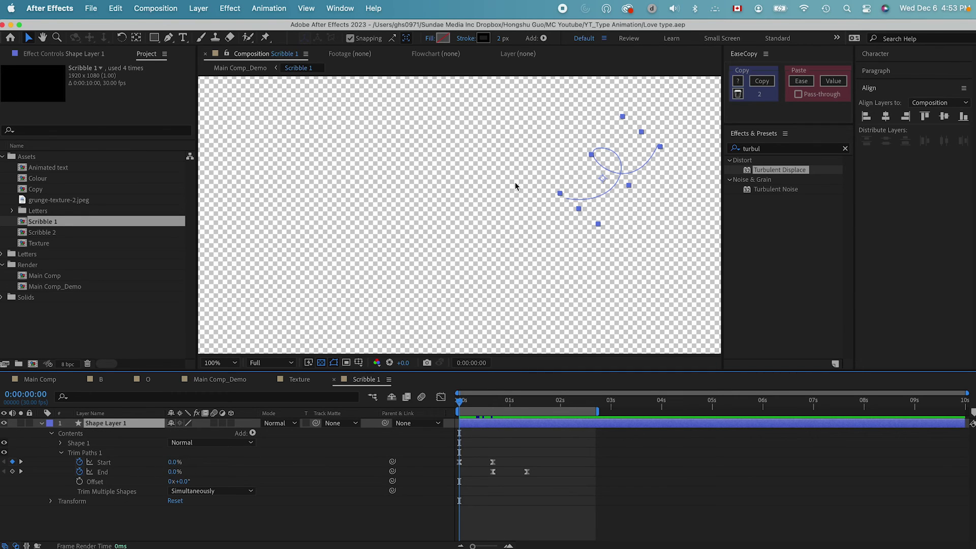
- Scrub through the Scribble 1 line animation and compare it with the Scribble 2 composition
{"action": "left_click", "coordinate": [512, 438]}
{"action": "mouse_move", "coordinate": [469, 404]}
{"action": "left_mouse_down"}
{"action": "mouse_move", "coordinate": [533, 404]}
{"action": "mouse_move", "coordinate": [460, 404]}
{"action": "mouse_move", "coordinate": [522, 405]}
{"action": "left_mouse_up"}
{"action": "double_click", "coordinate": [50, 234]}
{"action": "double_click", "coordinate": [38, 221]}
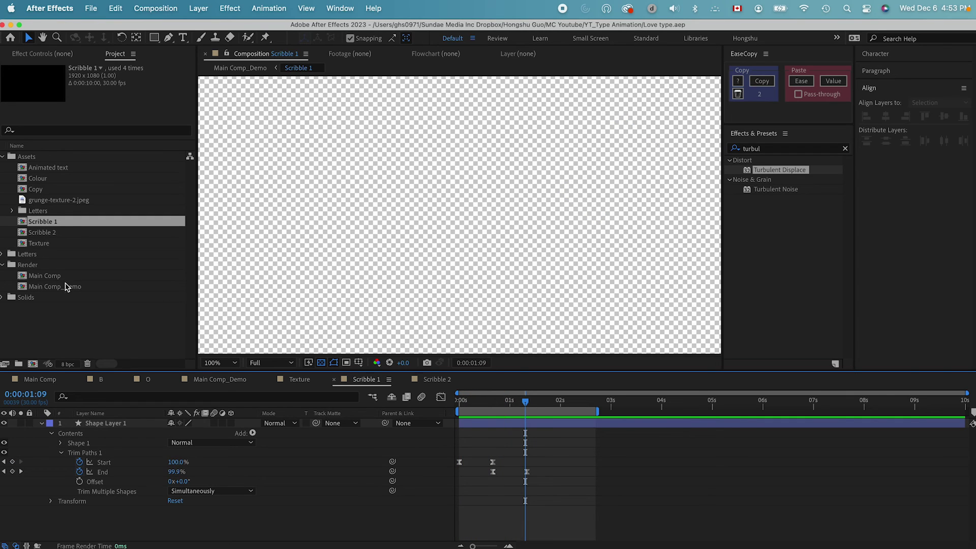
- Add Scribble 1 to Main Comp between the Noise and Texture layers, starting at the first frame, and check it at 0:00:00:15
{"action": "double_click", "coordinate": [47, 277]}
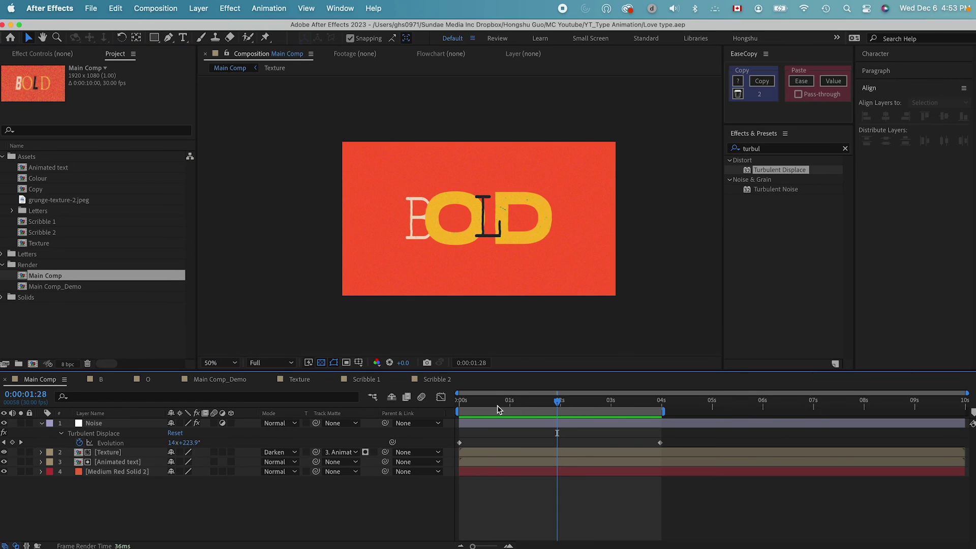
{"action": "left_click_drag", "start_coordinate": [500, 409], "coordinate": [449, 409]}
{"action": "mouse_move", "coordinate": [55, 224]}
{"action": "left_mouse_down"}
{"action": "mouse_move", "coordinate": [91, 453]}
{"action": "mouse_move", "coordinate": [91, 446]}
{"action": "left_mouse_up"}
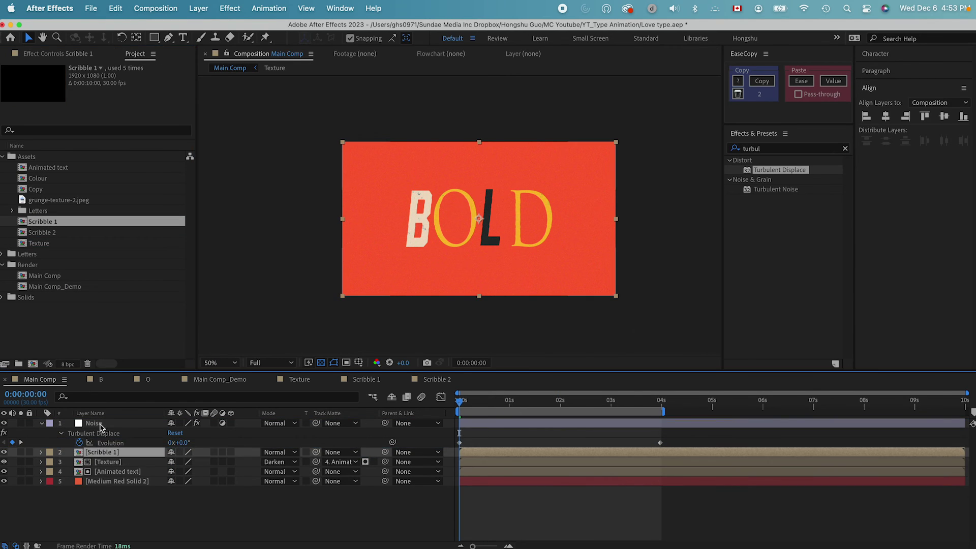
{"action": "left_click_drag", "start_coordinate": [463, 401], "coordinate": [485, 401]}
{"action": "left_click", "coordinate": [559, 202]}
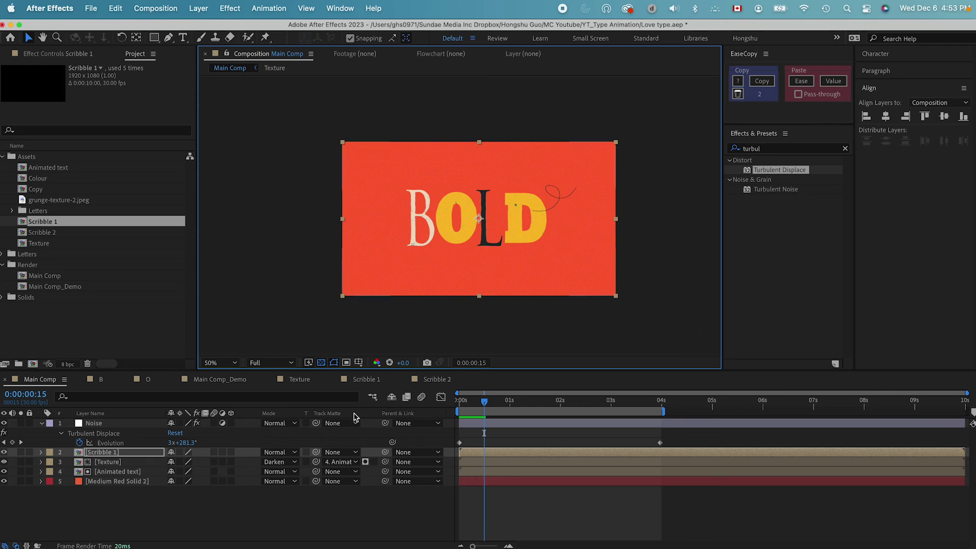
- Add Scribble 2 above the Scribble 1 layer and position its arrow underneath the letters B and O
{"action": "left_click", "coordinate": [49, 233]}
{"action": "mouse_move", "coordinate": [48, 238]}
{"action": "left_mouse_down"}
{"action": "mouse_move", "coordinate": [104, 463]}
{"action": "mouse_move", "coordinate": [106, 453]}
{"action": "left_mouse_up"}
{"action": "left_click", "coordinate": [441, 259]}
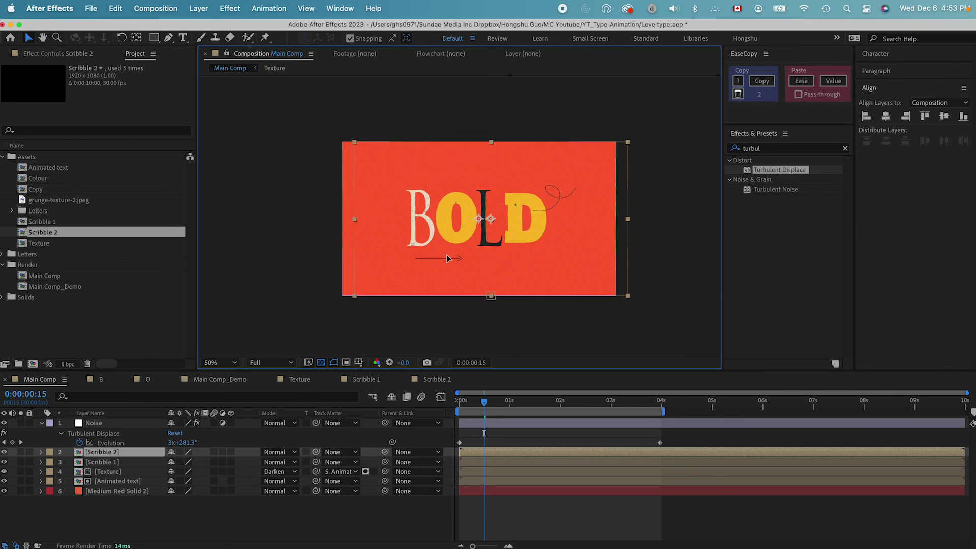
{"action": "key", "text": "slash"}
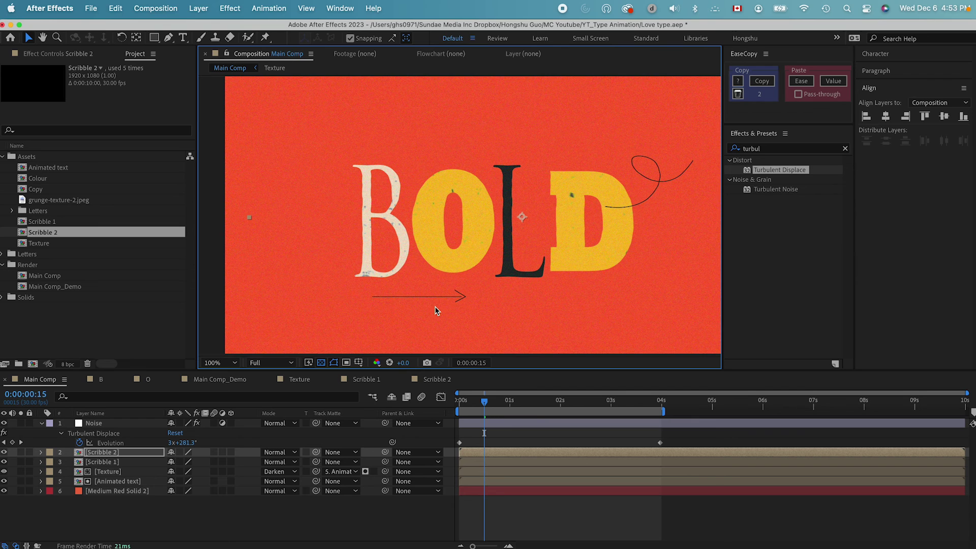
{"action": "left_click", "coordinate": [420, 449]}
{"action": "key", "text": "space"}
- Duplicate the Scribble 2 layer and set the copy's rotation to 180°
{"action": "key", "text": "ctrl+d"}
{"action": "left_click_drag", "start_coordinate": [458, 279], "coordinate": [457, 234]}
{"action": "key", "text": "r"}
{"action": "left_click_drag", "start_coordinate": [182, 462], "coordinate": [188, 467]}
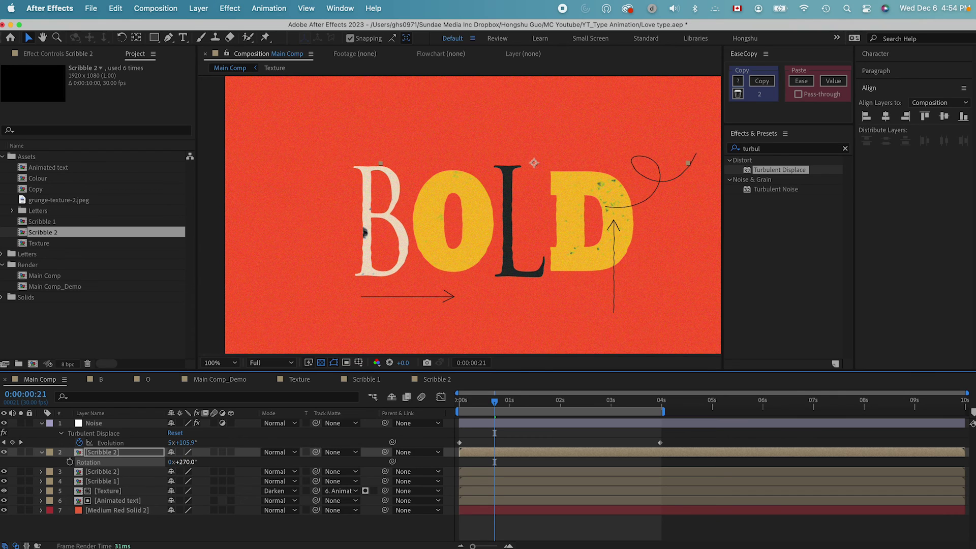
{"action": "left_click", "coordinate": [188, 462]}
{"action": "type", "text": "180"}
{"action": "key", "text": "Return"}
- Place the rotated arrow above the letters and slide its layer to start about 0.4 seconds into the timeline
{"action": "left_click_drag", "start_coordinate": [619, 104], "coordinate": [538, 168]}
{"action": "left_click_drag", "start_coordinate": [490, 450], "coordinate": [507, 455]}
{"action": "left_click_drag", "start_coordinate": [482, 405], "coordinate": [535, 407]}
- Duplicate Scribble 1, move the copy directly below the rotated Scribble 2 layer, and start it about 0.9 seconds in
{"action": "left_click", "coordinate": [120, 472]}
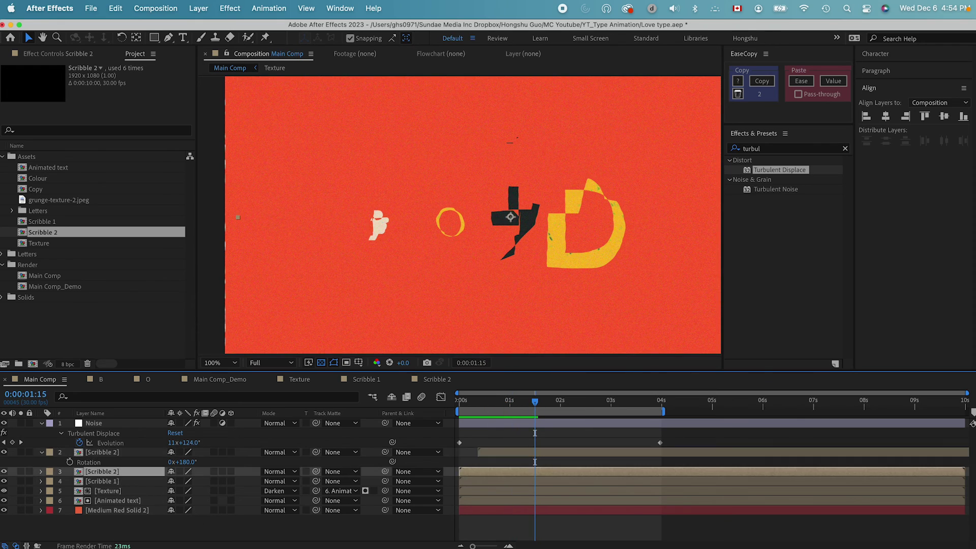
{"action": "left_click", "coordinate": [106, 483]}
{"action": "key", "text": "super+d"}
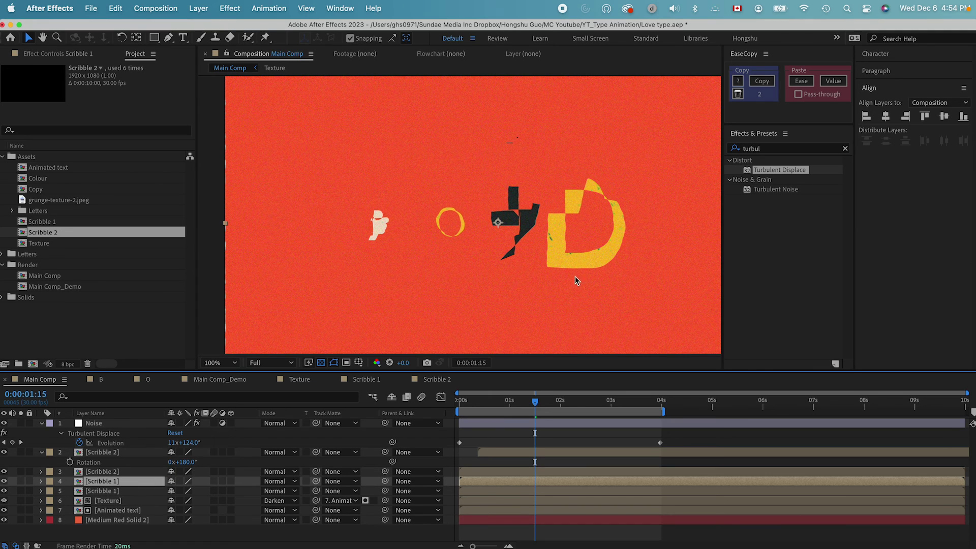
{"action": "left_click_drag", "start_coordinate": [465, 485], "coordinate": [478, 484]}
{"action": "left_click_drag", "start_coordinate": [163, 482], "coordinate": [160, 473]}
{"action": "left_click_drag", "start_coordinate": [504, 473], "coordinate": [525, 473]}
- Rotate the Scribble 1 copy, scale it to 58%, and position its loop beside the upper left of the letter B
{"action": "left_click_drag", "start_coordinate": [642, 243], "coordinate": [442, 264]}
{"action": "key", "text": "r"}
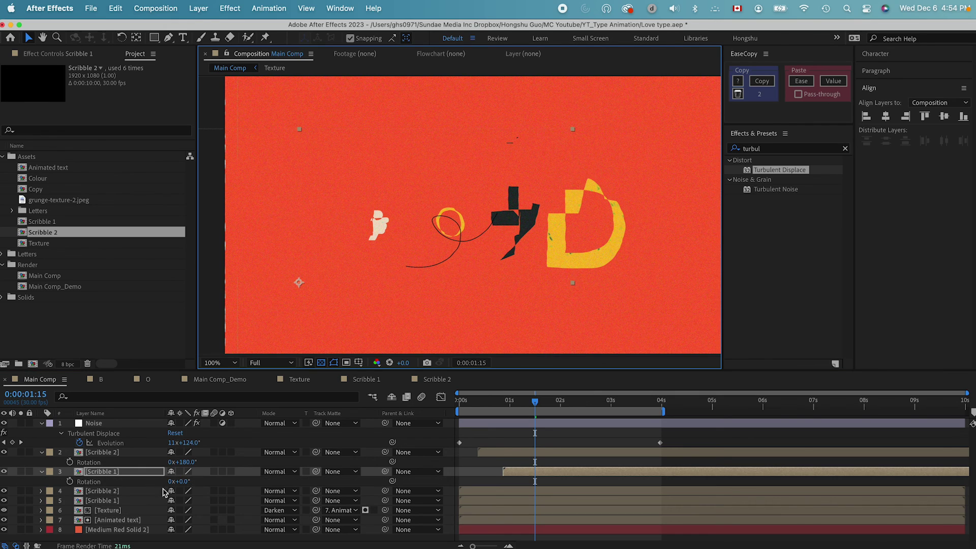
{"action": "mouse_move", "coordinate": [188, 481]}
{"action": "left_mouse_down"}
{"action": "mouse_move", "coordinate": [209, 481]}
{"action": "mouse_move", "coordinate": [161, 481]}
{"action": "left_mouse_up"}
{"action": "key", "text": "s"}
{"action": "mouse_move", "coordinate": [366, 318]}
{"action": "left_mouse_down"}
{"action": "mouse_move", "coordinate": [372, 243]}
{"action": "mouse_move", "coordinate": [351, 210]}
{"action": "left_mouse_up"}
{"action": "left_click_drag", "start_coordinate": [493, 409], "coordinate": [540, 407]}
{"action": "left_click_drag", "start_coordinate": [394, 224], "coordinate": [371, 205]}
- Duplicate the Scribble 2 layer rotated to 180° and start the copy about 2 seconds into the timeline
{"action": "left_click", "coordinate": [114, 444]}
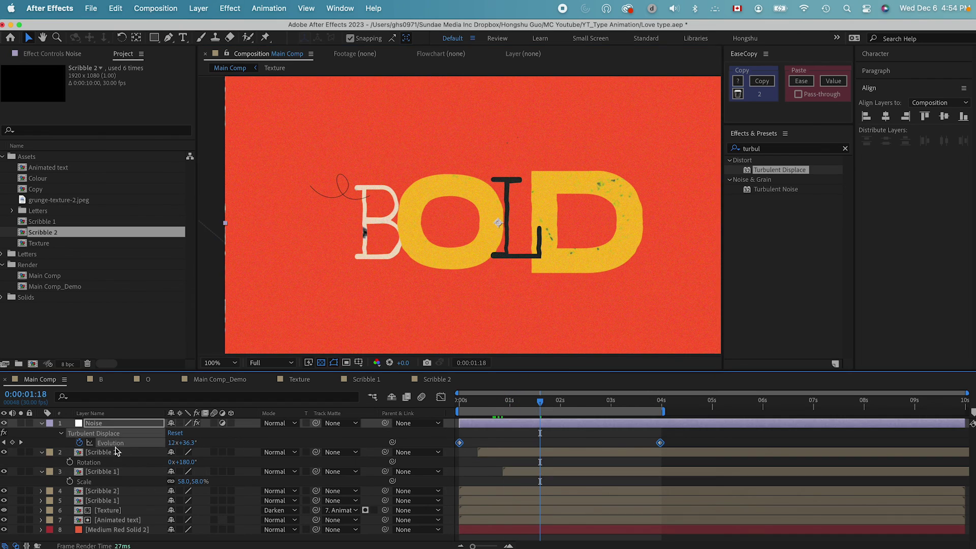
{"action": "left_click_drag", "start_coordinate": [550, 409], "coordinate": [579, 406]}
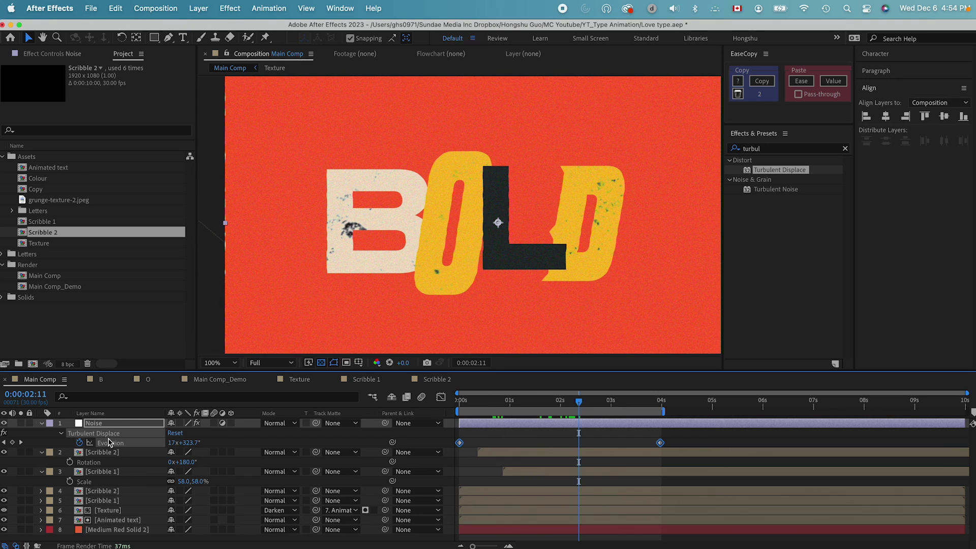
{"action": "key", "text": "super+d"}
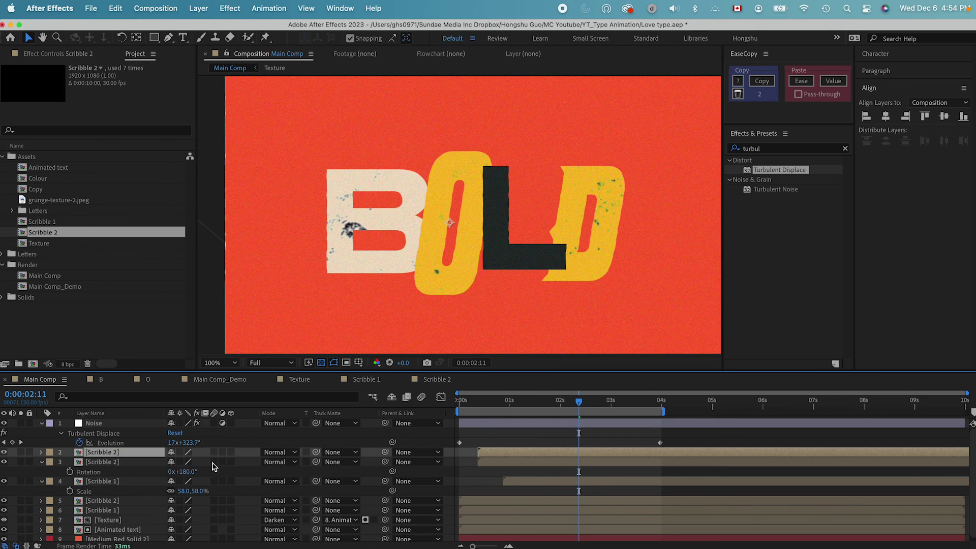
{"action": "left_click_drag", "start_coordinate": [515, 456], "coordinate": [595, 449]}
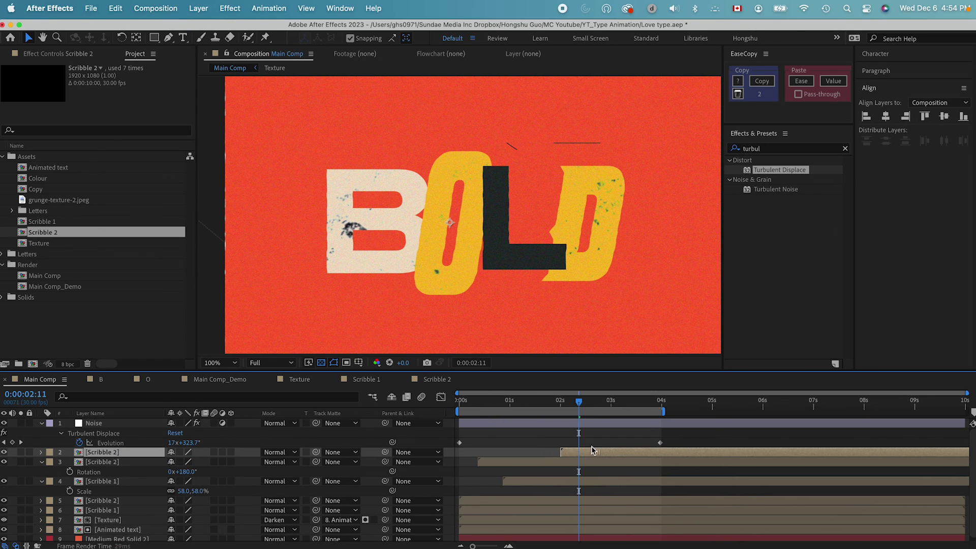
- Rotate the new Scribble 2 copy to 99° and place its downward arrow between the letters B and O
{"action": "key", "text": "r"}
{"action": "left_click_drag", "start_coordinate": [184, 462], "coordinate": [171, 420]}
{"action": "mouse_move", "coordinate": [387, 137]}
{"action": "left_mouse_down"}
{"action": "mouse_move", "coordinate": [406, 193]}
{"action": "mouse_move", "coordinate": [407, 242]}
{"action": "left_mouse_up"}
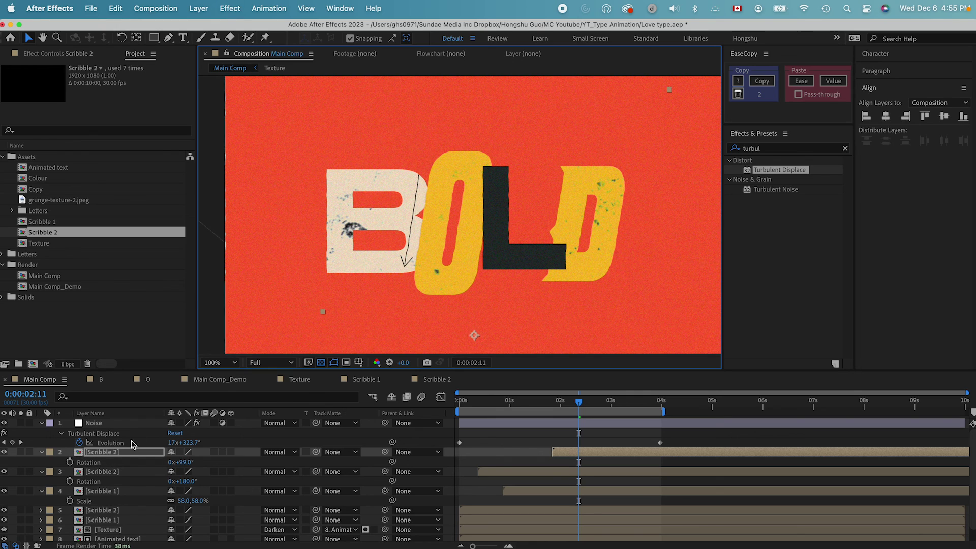
- Duplicate the 99° Scribble 2 layer, place the copy right of the letter D at 278°, and start it about 2.2 seconds in
{"action": "left_click", "coordinate": [120, 454]}
{"action": "key", "text": "super+d"}
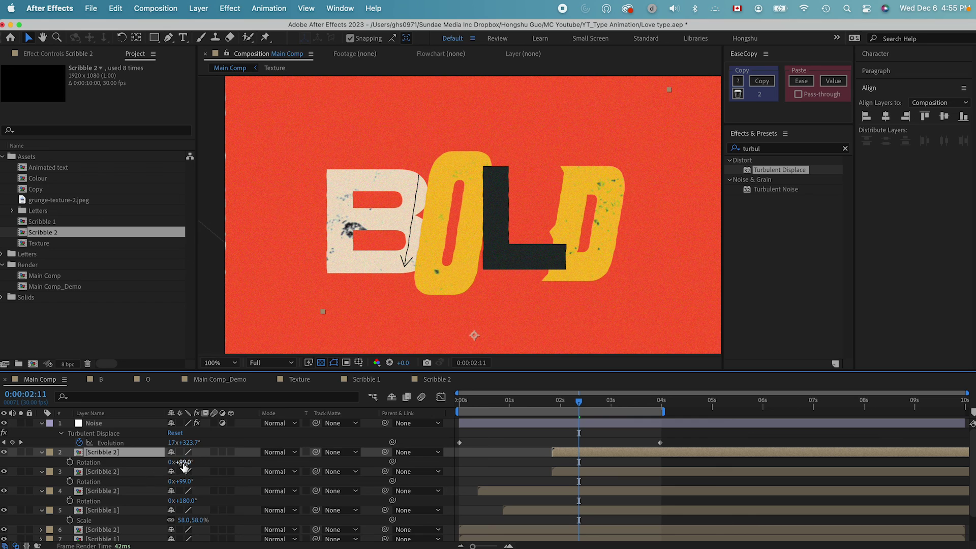
{"action": "left_click_drag", "start_coordinate": [184, 464], "coordinate": [226, 461]}
{"action": "left_click_drag", "start_coordinate": [541, 326], "coordinate": [612, 245]}
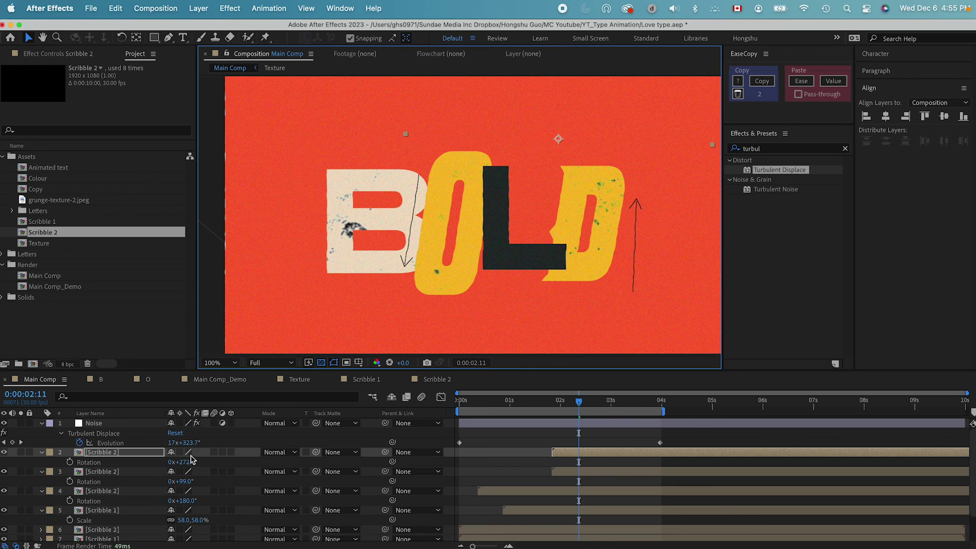
{"action": "left_click_drag", "start_coordinate": [191, 460], "coordinate": [194, 461]}
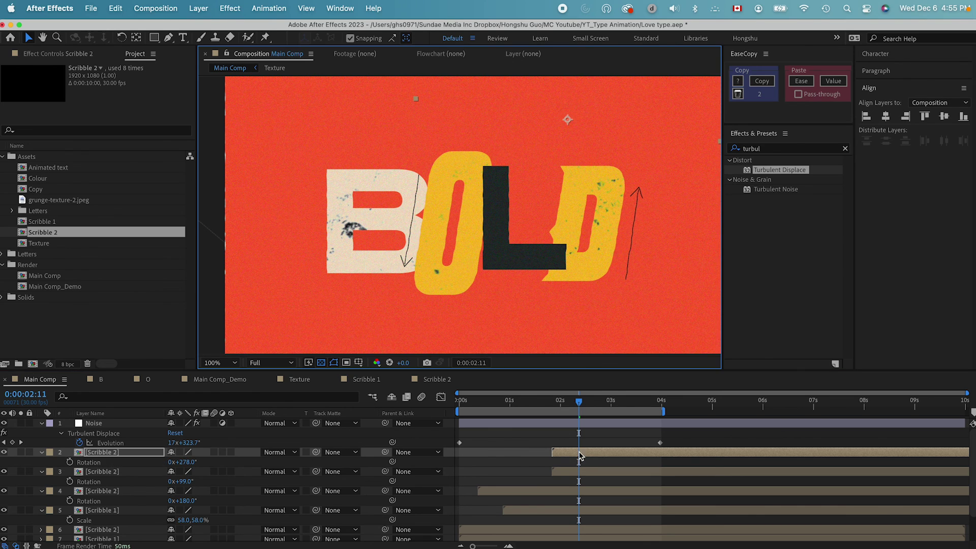
{"action": "left_click_drag", "start_coordinate": [581, 452], "coordinate": [597, 454]}
- Preview the whole Main Comp animation from its first frame to check the scribble timing
{"action": "left_click_drag", "start_coordinate": [534, 402], "coordinate": [646, 401]}
{"action": "key", "text": "comma"}
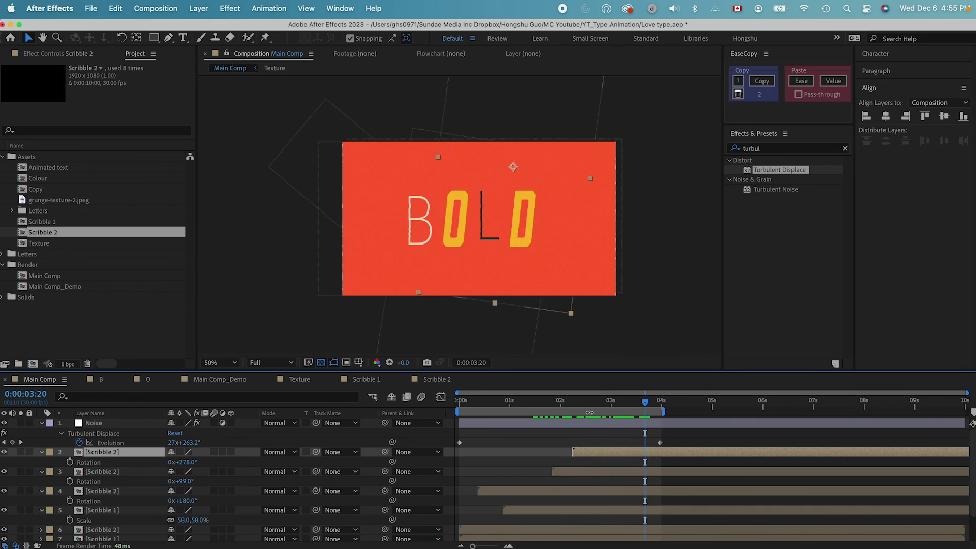
{"action": "key", "text": "Home"}
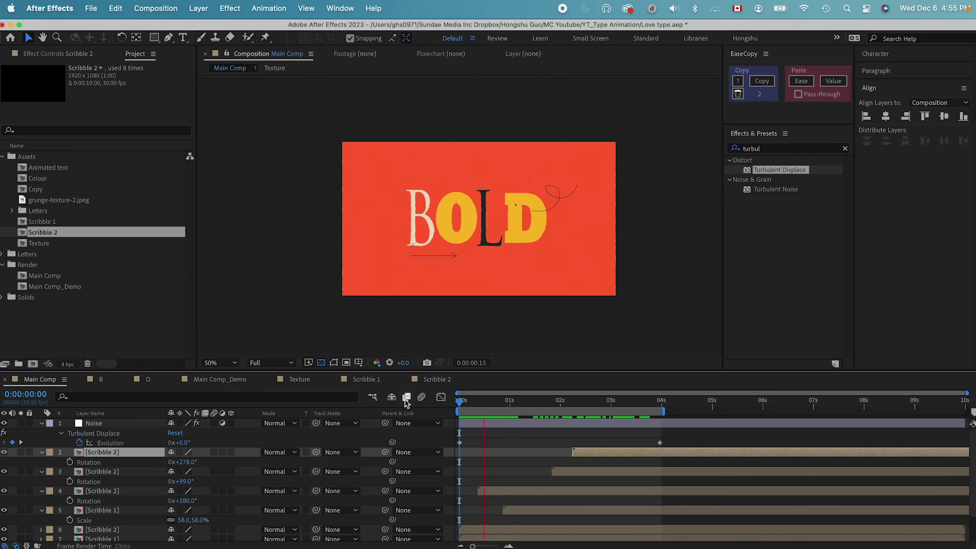
{"action": "key", "text": "space"}
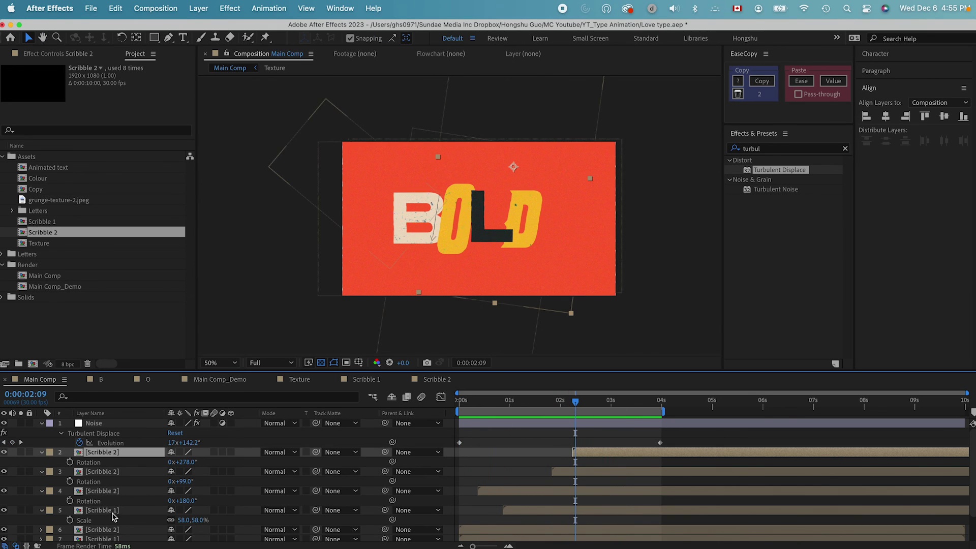
- Duplicate the 58% Scribble 1 layer directly below the Noise layer and start the copy about 2.5 seconds in
{"action": "left_click", "coordinate": [109, 510]}
{"action": "left_click_drag", "start_coordinate": [109, 515], "coordinate": [120, 449]}
{"action": "left_click_drag", "start_coordinate": [601, 399], "coordinate": [612, 404]}
- Rotate the new Scribble 1 copy to 163° and position its loop near the lower edge of the letter O
{"action": "key", "text": "r"}
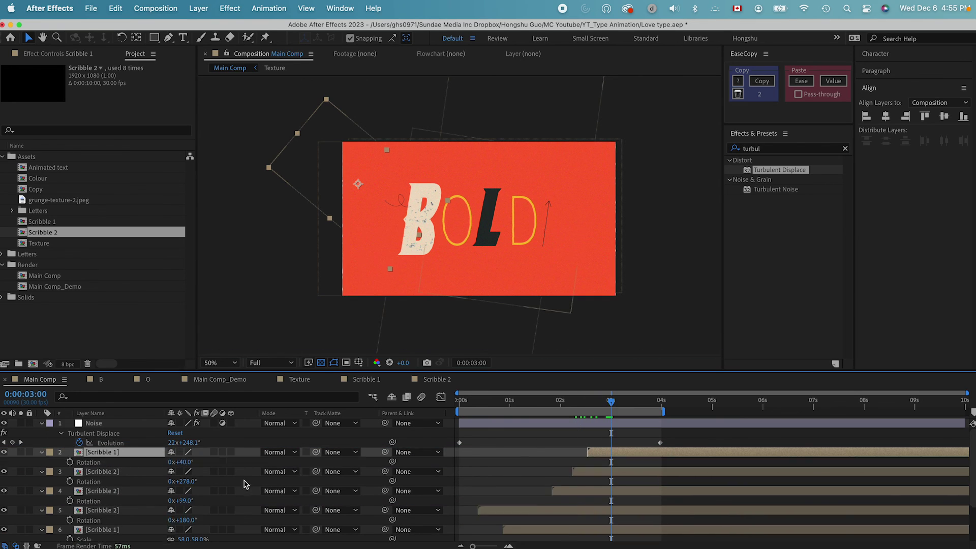
{"action": "left_click_drag", "start_coordinate": [181, 461], "coordinate": [254, 462]}
{"action": "mouse_move", "coordinate": [385, 209]}
{"action": "left_mouse_down"}
{"action": "mouse_move", "coordinate": [480, 248]}
{"action": "mouse_move", "coordinate": [503, 243]}
{"action": "left_mouse_up"}
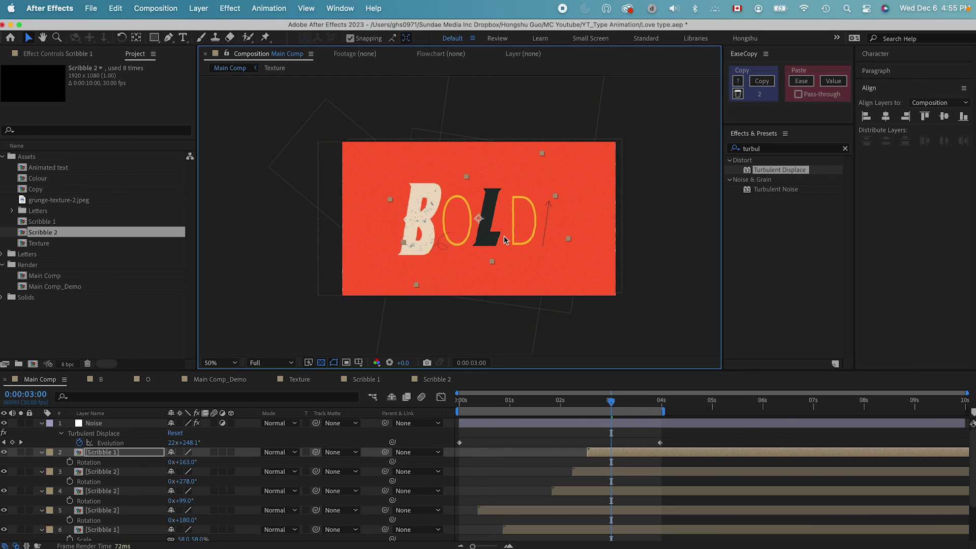
- Save the project and play the Main Comp animation from the beginning
{"action": "left_click_drag", "start_coordinate": [612, 401], "coordinate": [420, 403]}
{"action": "scroll", "coordinate": [623, 405], "scroll_direction": "down", "scroll_amount": 1}
{"action": "key", "text": "super+s"}
{"action": "key", "text": "space"}
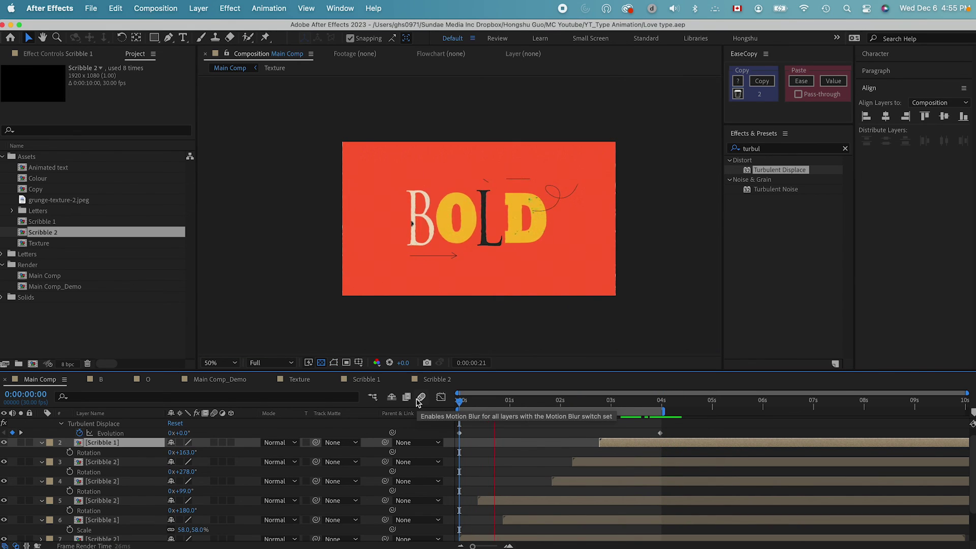